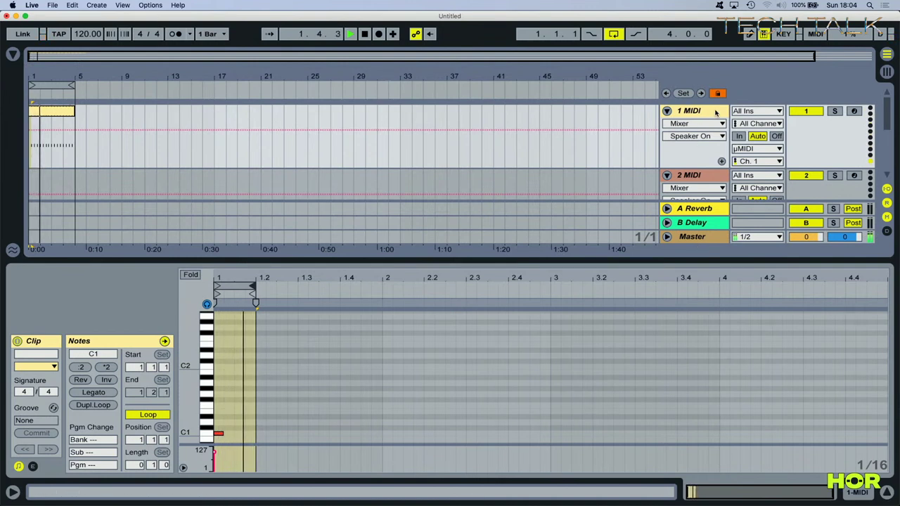
Step: Arm the 3 Audio track and record four bars of the incoming kick pattern from bar 1
scroll(717, 163, "down", 3)
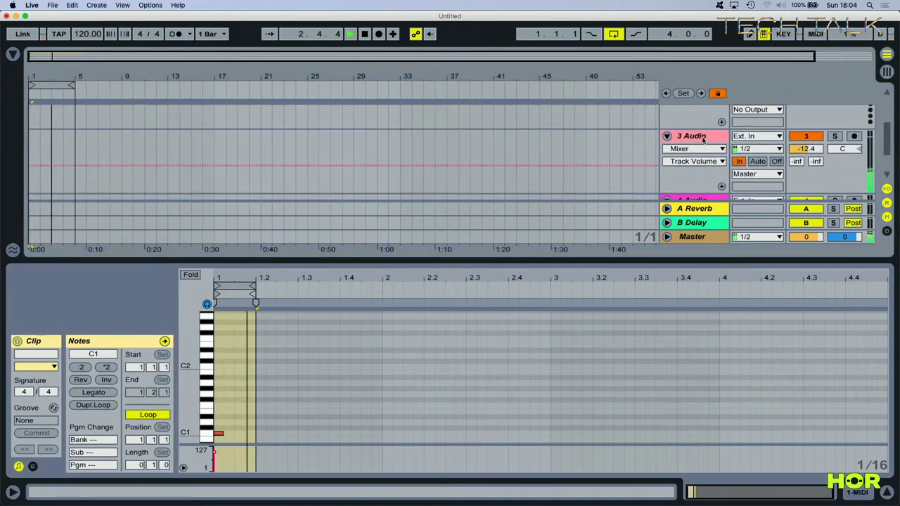
left_click(703, 140)
left_click(853, 137)
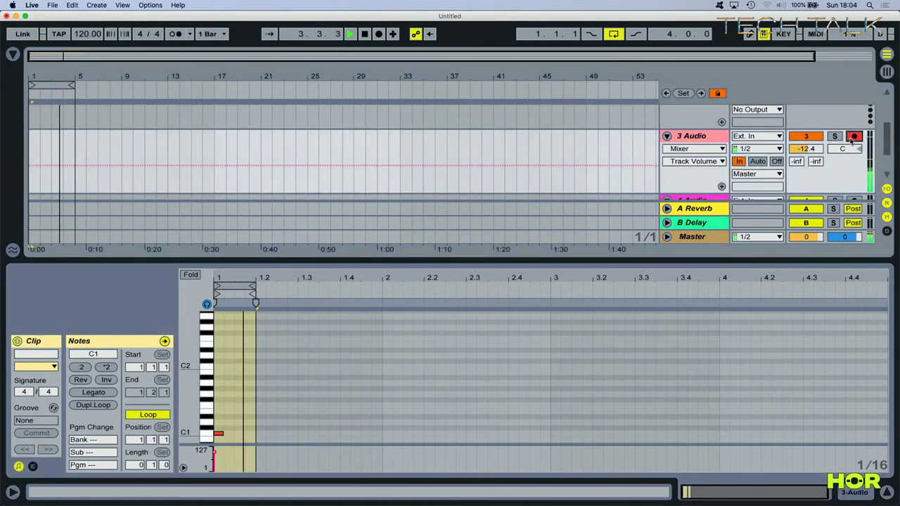
left_click(379, 34)
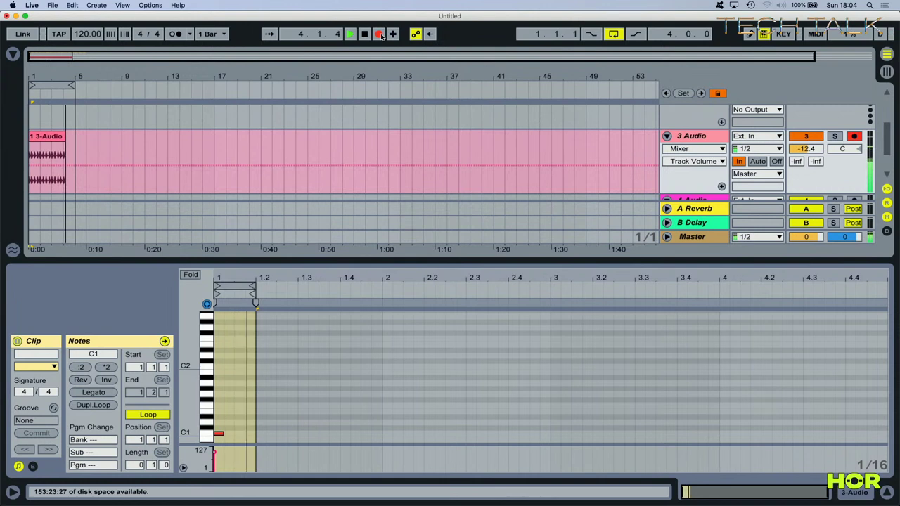
key("space")
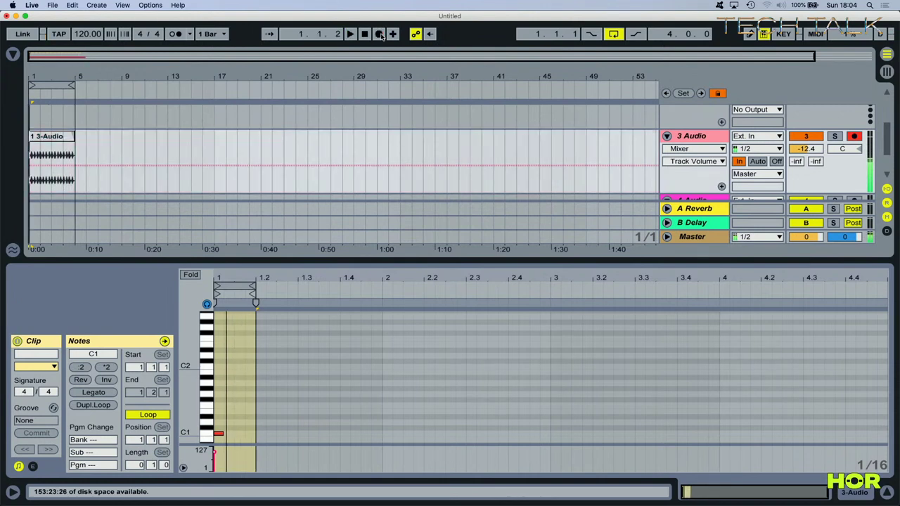
Step: Duplicate the 3 Audio track with its recording and set the copy's input monitoring to Off
left_click(712, 135)
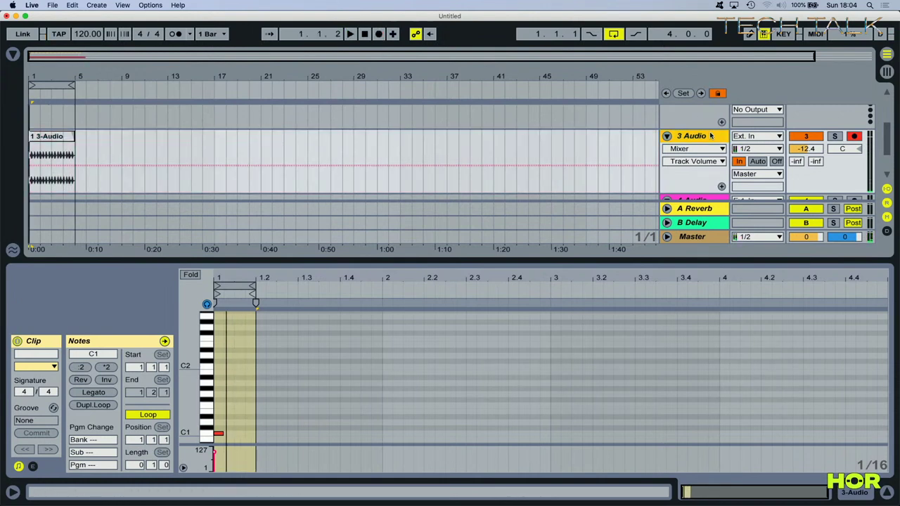
key("super+d")
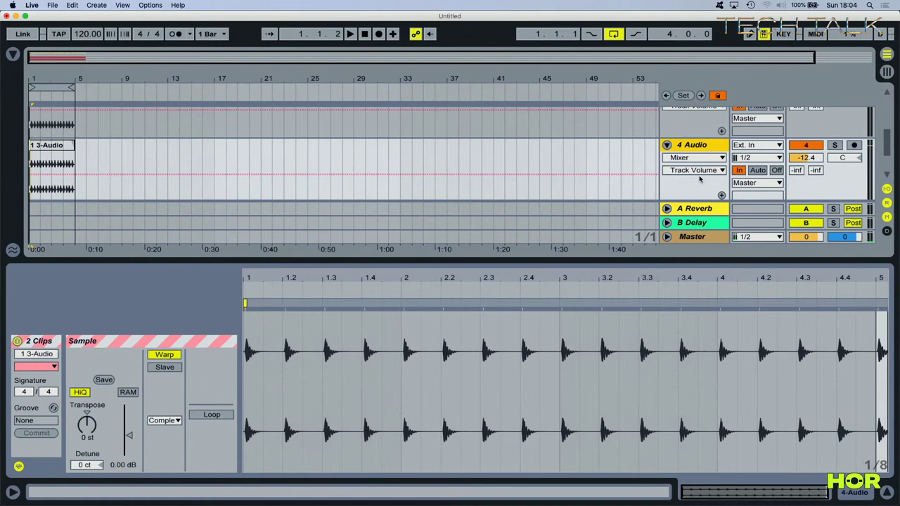
left_click(64, 145)
left_click(778, 170)
Step: Delete the recorded clip from the original 3 Audio track
scroll(384, 182, "up", 2)
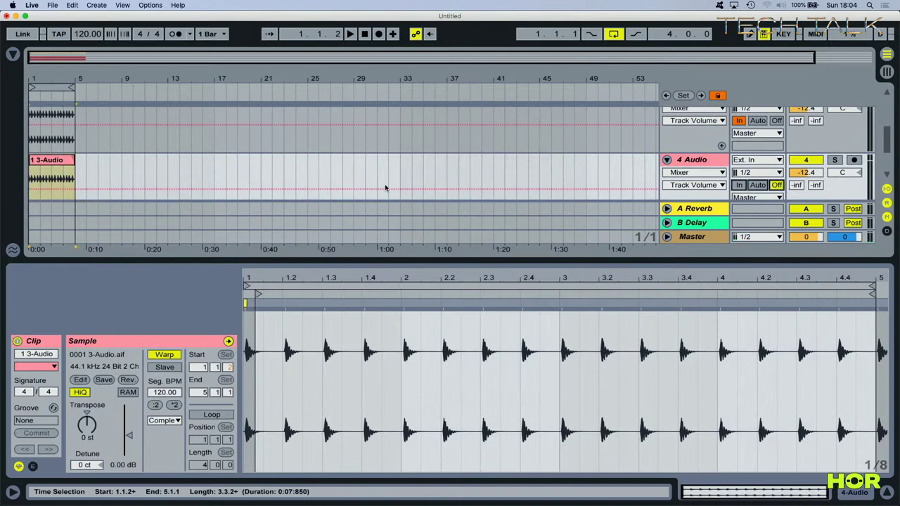
left_click(62, 116)
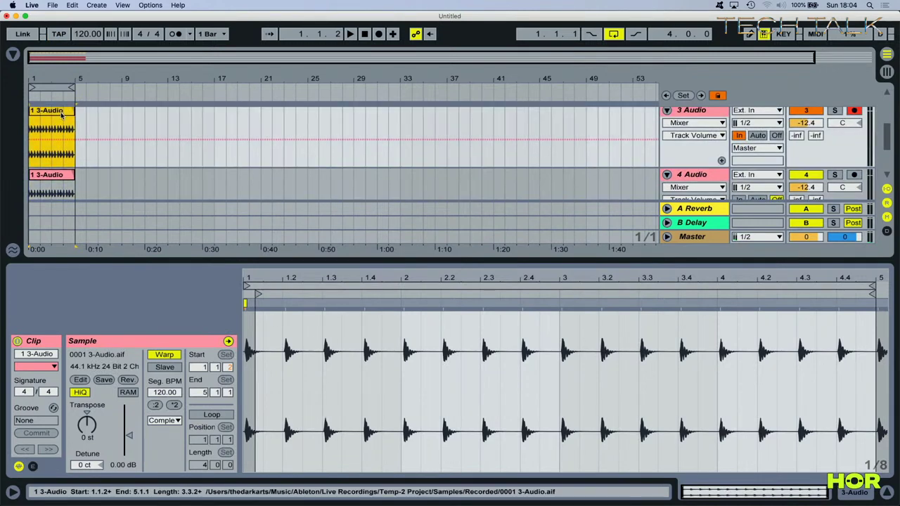
key("Delete")
Step: Remove the C1 note from the 1 MIDI clip and play the clip with a one-bar loop
scroll(62, 114, "up", 2)
left_click(62, 114)
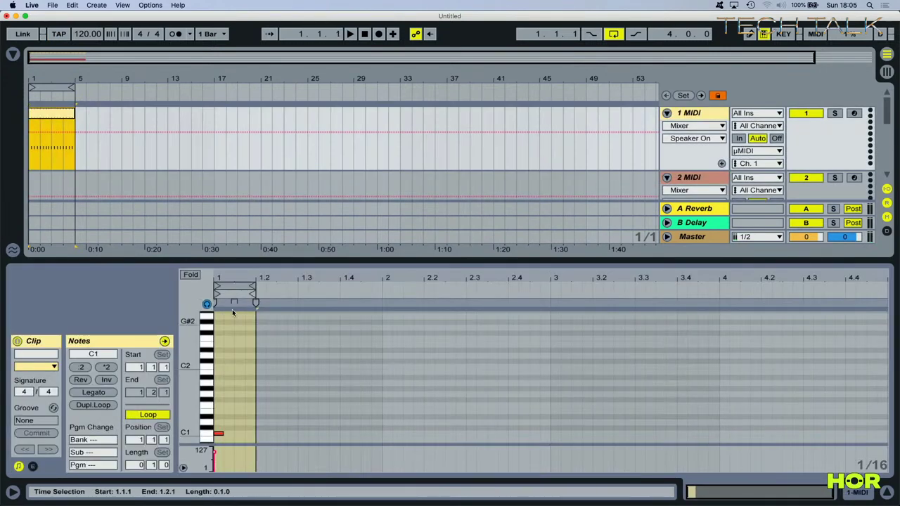
left_click(218, 434)
key("Delete")
key("space")
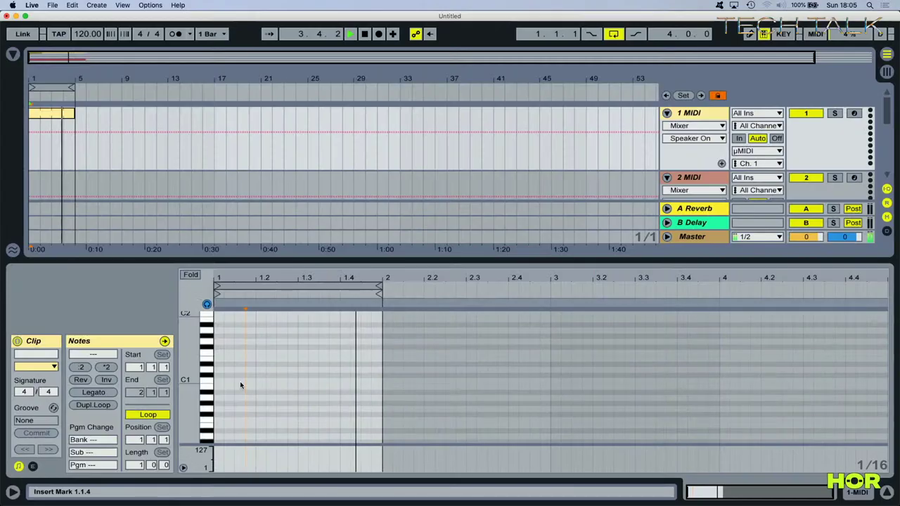
Step: Write a three-note pattern of sixteenths in the 1 MIDI clip: C1 at 1.1.4, E1 at 1.3.3 and D#1 at 1.4.3
double_click(238, 381)
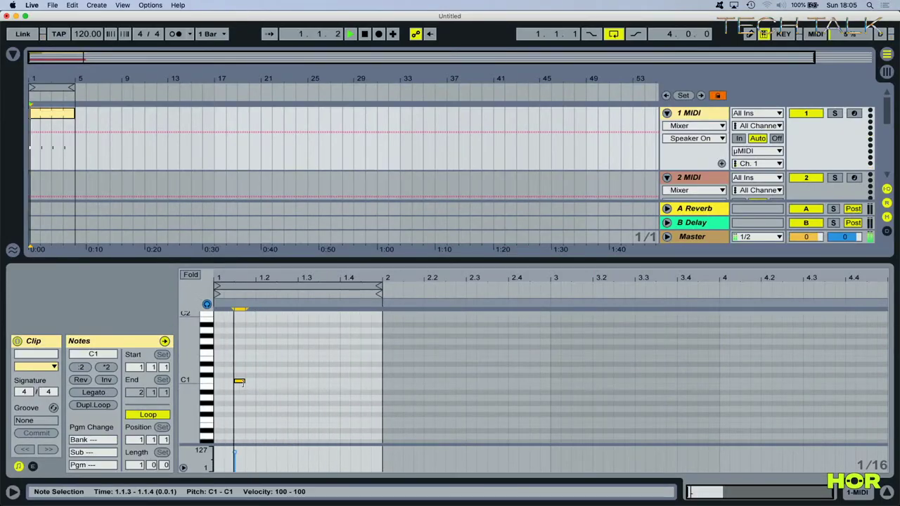
left_click_drag(240, 381, 256, 386)
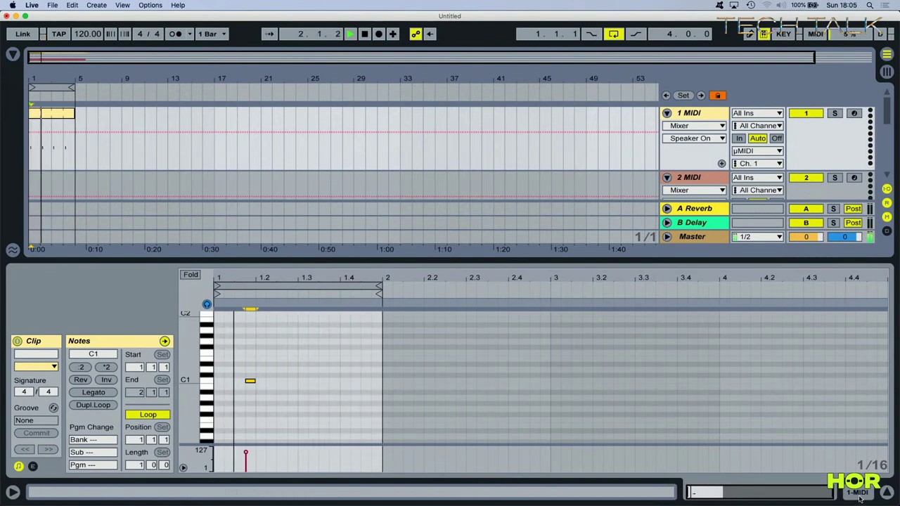
left_click(325, 379)
double_click(323, 380)
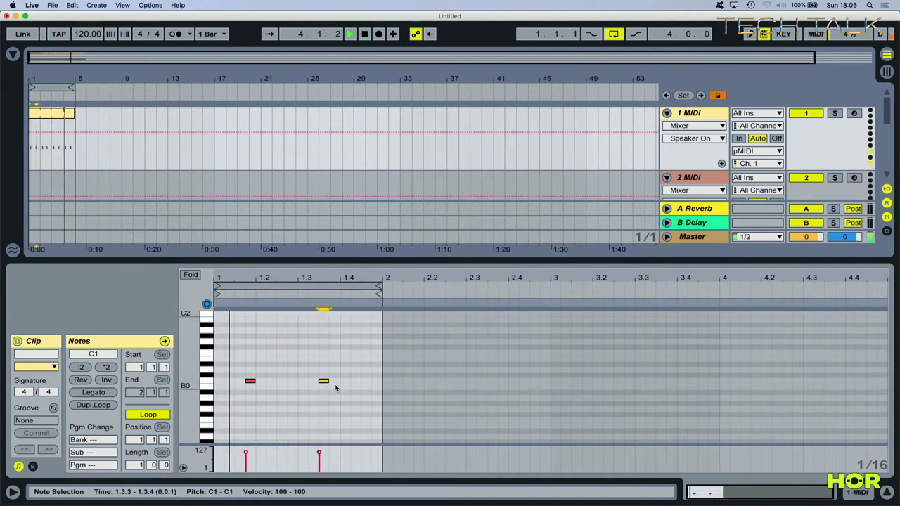
mouse_move(326, 385)
left_mouse_down()
mouse_move(337, 388)
mouse_move(326, 358)
mouse_move(328, 368)
left_mouse_up()
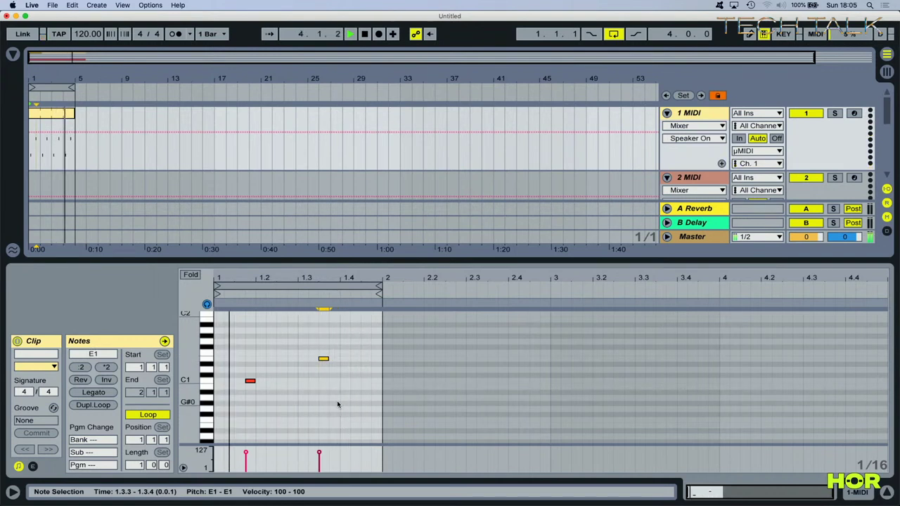
left_click(362, 367)
double_click(364, 364)
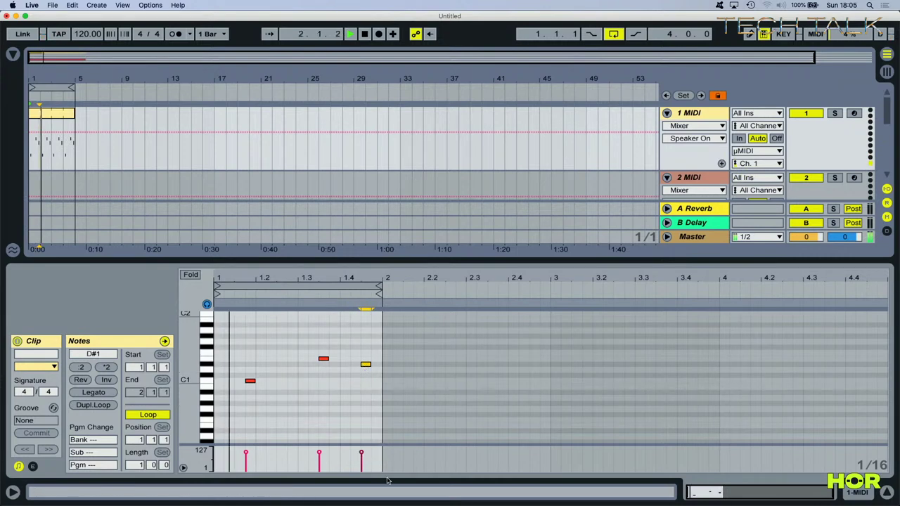
Step: Show the device chain of the 4 Audio track and open the browser at Audio Effects
left_click(857, 493)
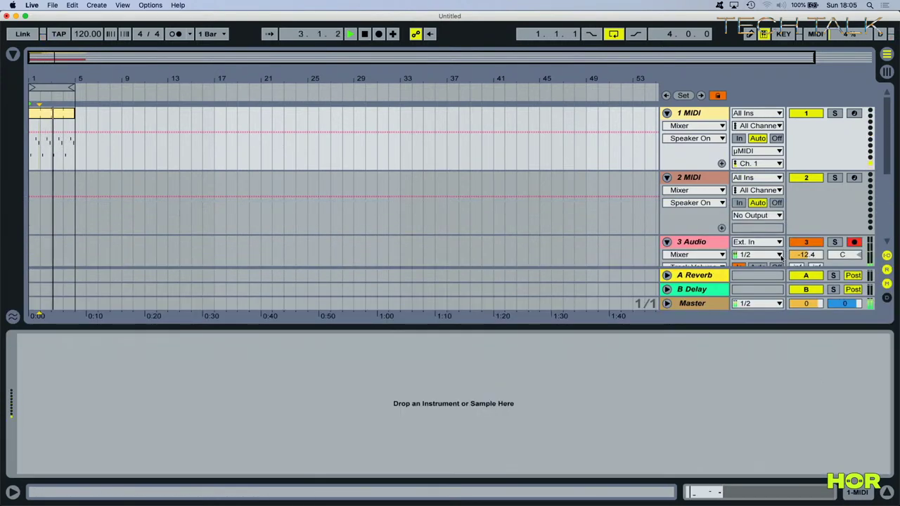
scroll(724, 211, "down", 3)
left_click(725, 217)
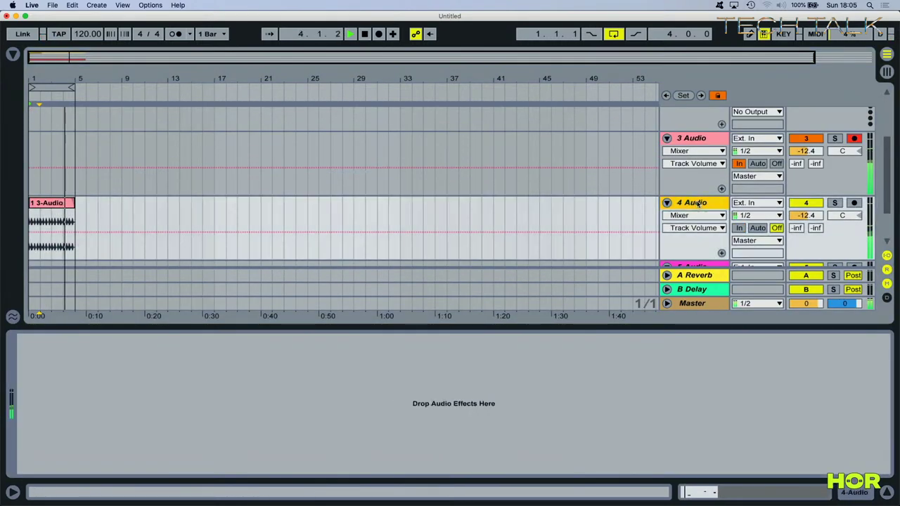
left_click(13, 55)
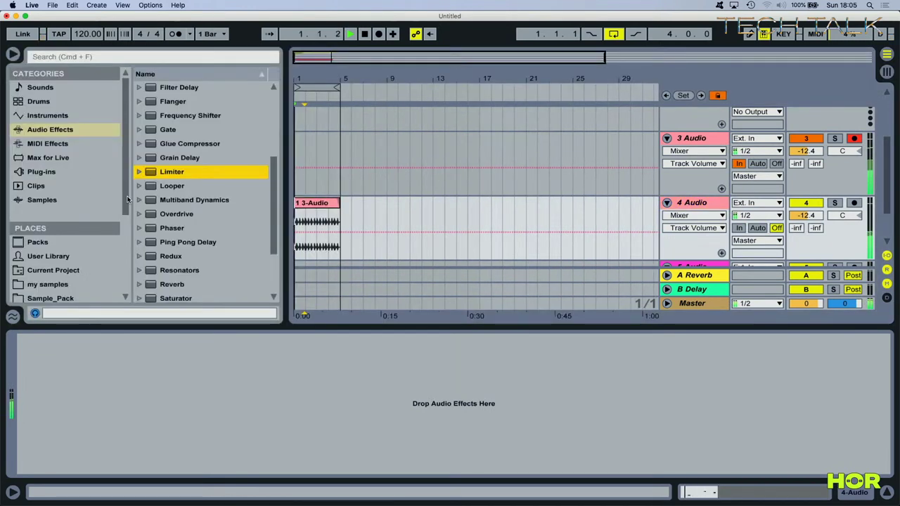
Step: Look through the Audio Effects list and lower the 3 Audio track's volume to -16.0 dB
scroll(162, 197, "down", 3)
scroll(174, 189, "up", 4)
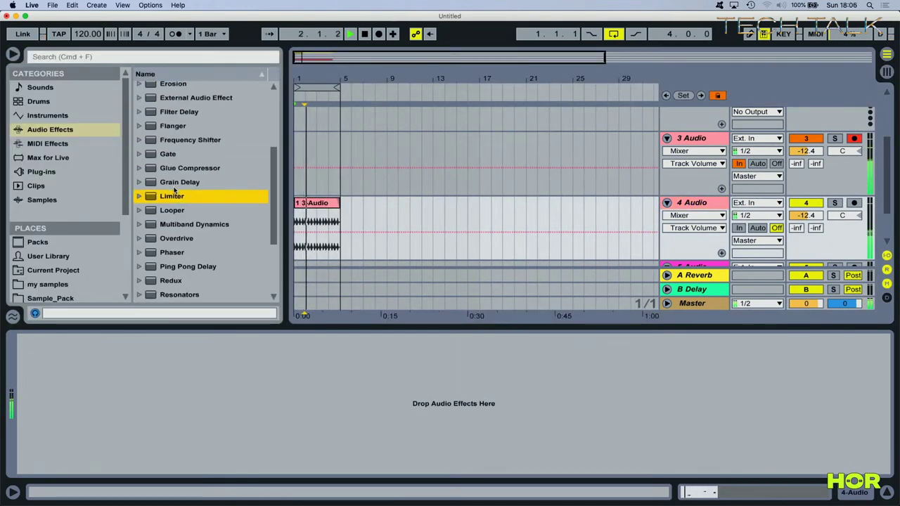
scroll(175, 189, "down", 3)
scroll(175, 189, "up", 7)
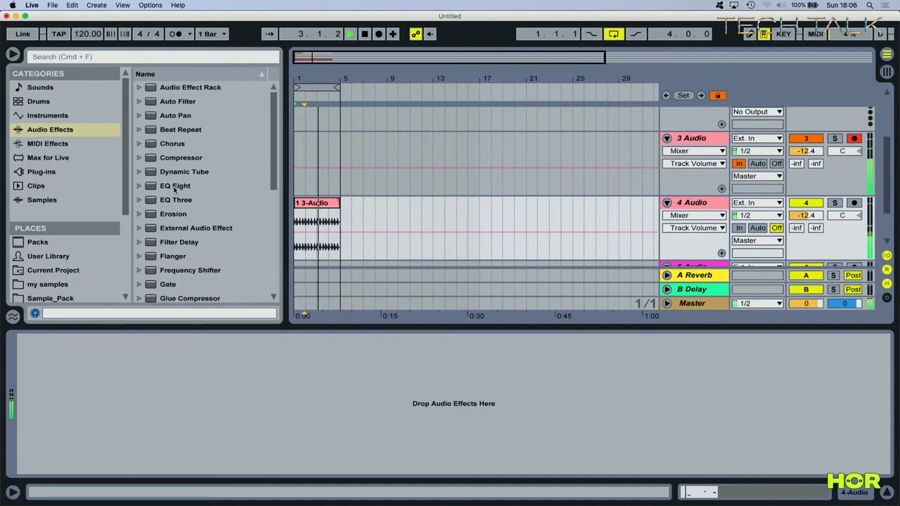
scroll(174, 189, "down", 1)
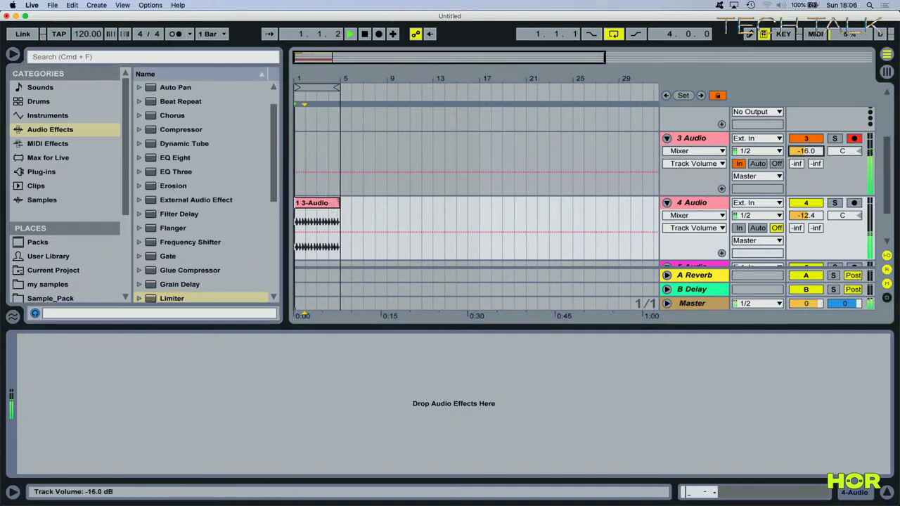
scroll(750, 166, "down", 2)
scroll(750, 166, "up", 2)
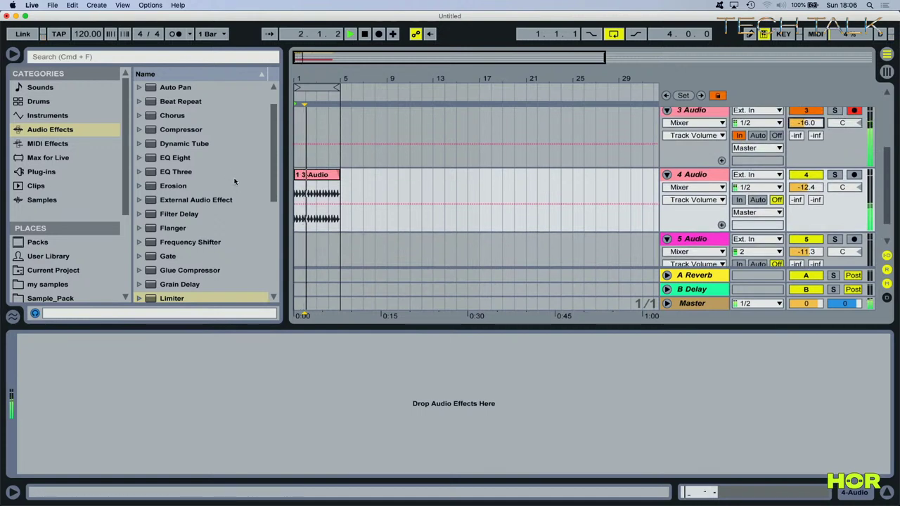
Step: Add a default Saturator to the 4 Audio track's device chain
scroll(240, 176, "down", 4)
left_click(240, 175)
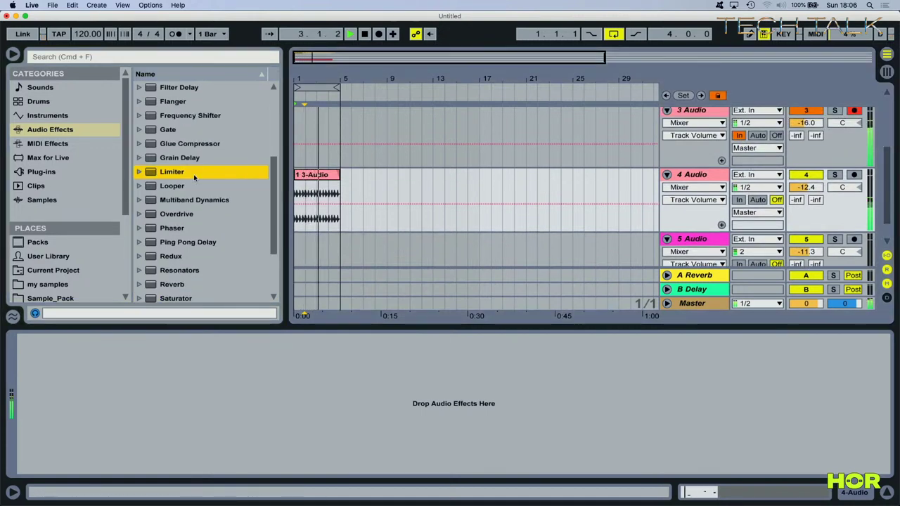
scroll(195, 178, "down", 2)
left_click(173, 242)
left_click_drag(151, 243, 179, 397)
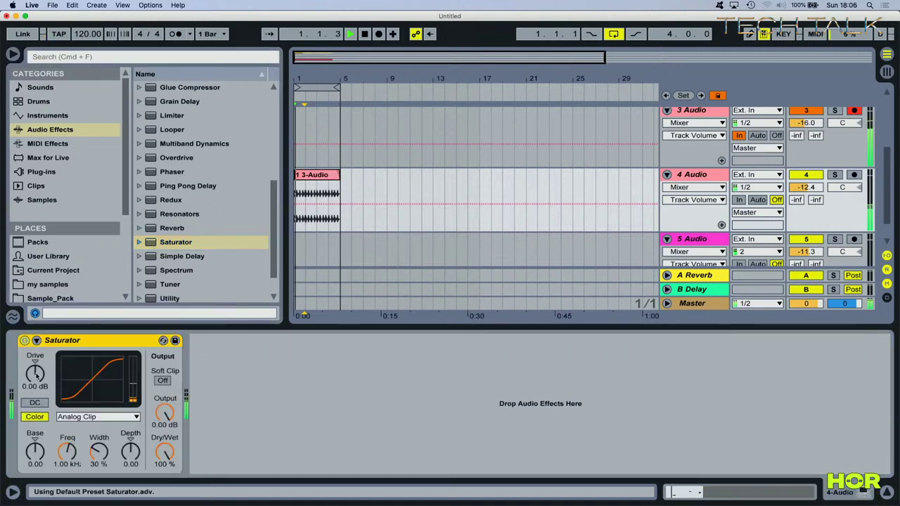
Step: Set the Saturator's Drive to 20.6 dB and its Output to -10.6 dB
left_click_drag(35, 374, 36, 352)
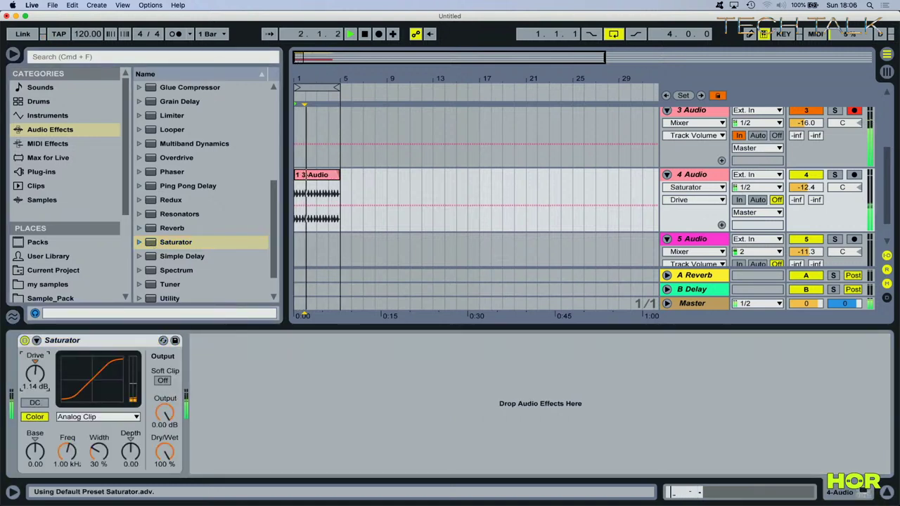
left_click_drag(158, 416, 158, 435)
left_click_drag(35, 374, 35, 381)
left_click_drag(169, 418, 169, 414)
Step: Delete the four-bar note clip from the 1 MIDI track and keep that track selected
scroll(737, 203, "up", 4)
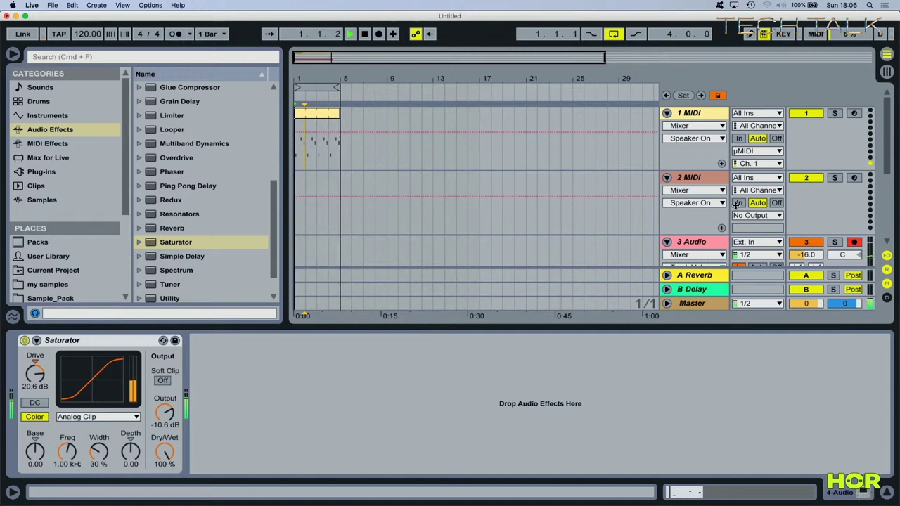
left_click(316, 114)
left_click(709, 118)
left_click(709, 118)
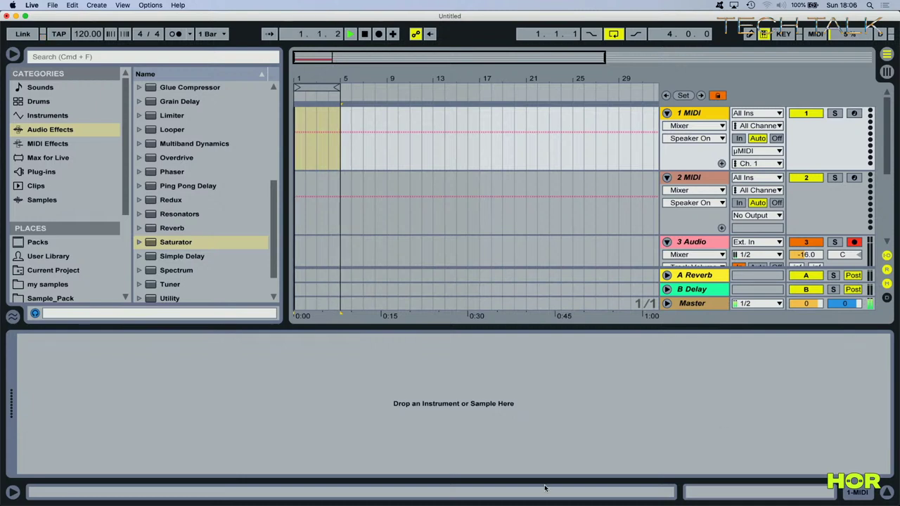
Step: In the Unison MIDI Chord Pack, open the C Major borrowed and modal chords under 01 - C Major - A Minor and select i - Cm9.mid
scroll(96, 225, "down", 5)
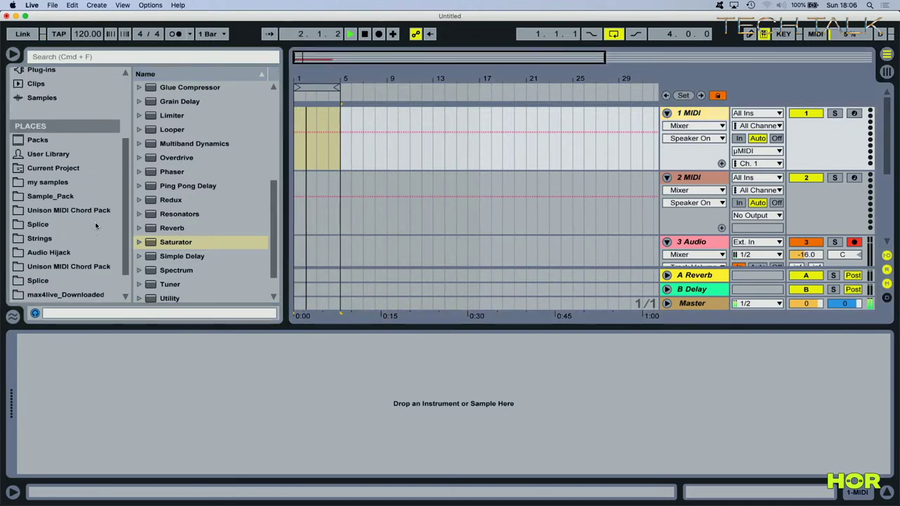
left_click(31, 211)
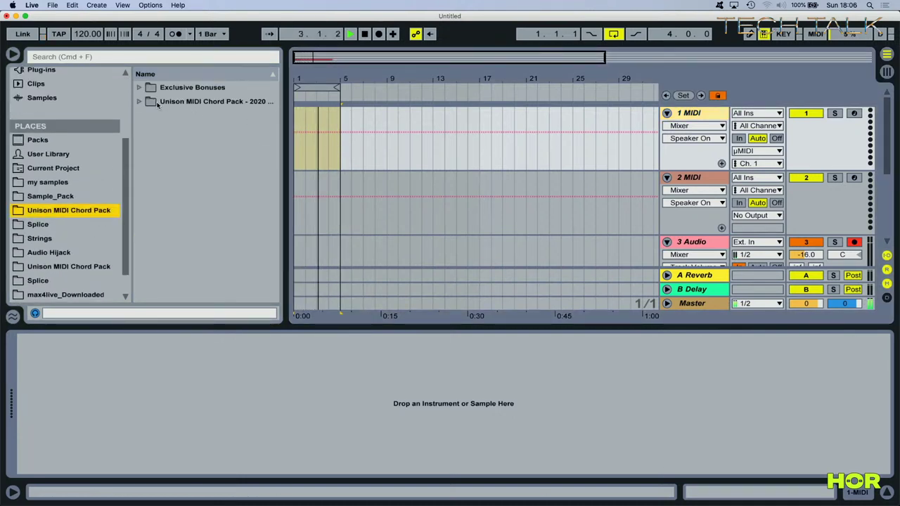
left_click(139, 102)
left_click(148, 117)
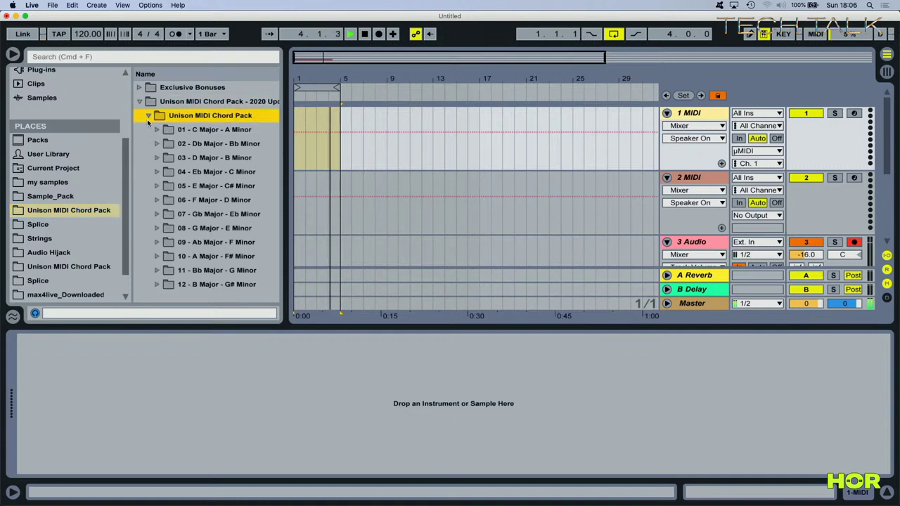
left_click(156, 130)
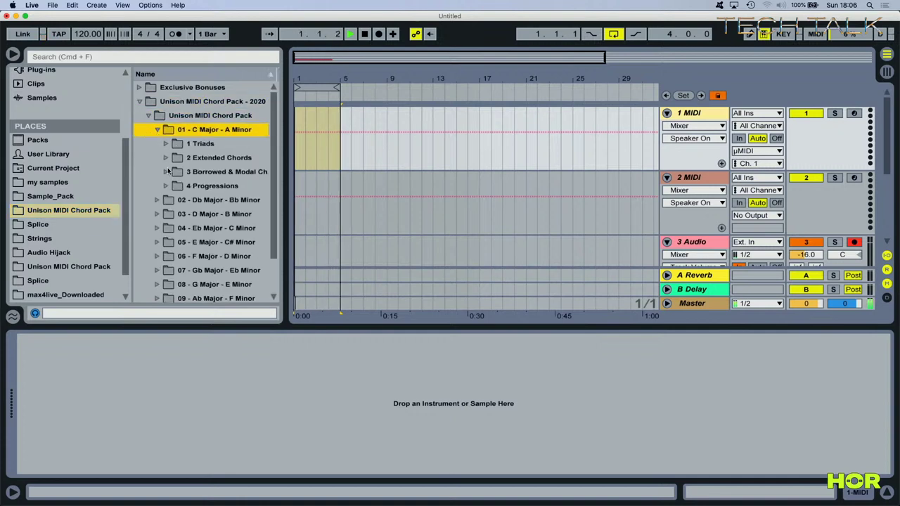
left_click(166, 173)
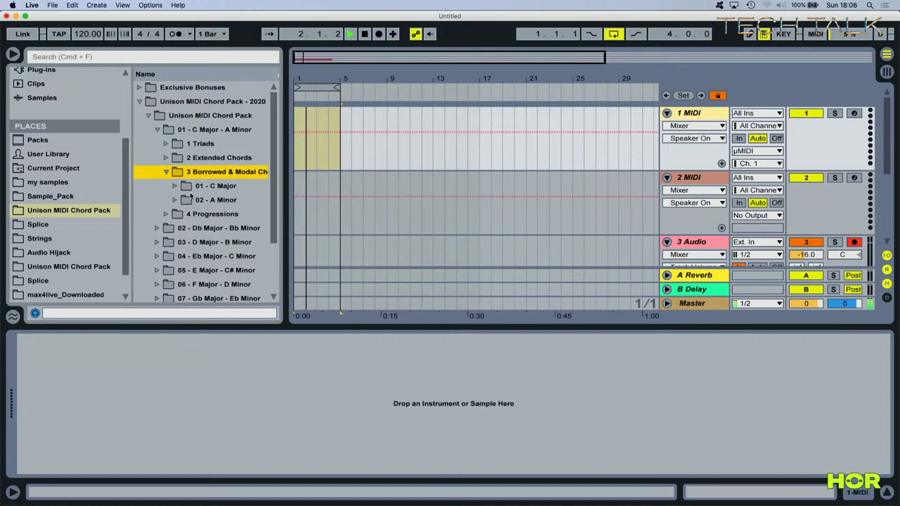
left_click(176, 186)
left_click(218, 200)
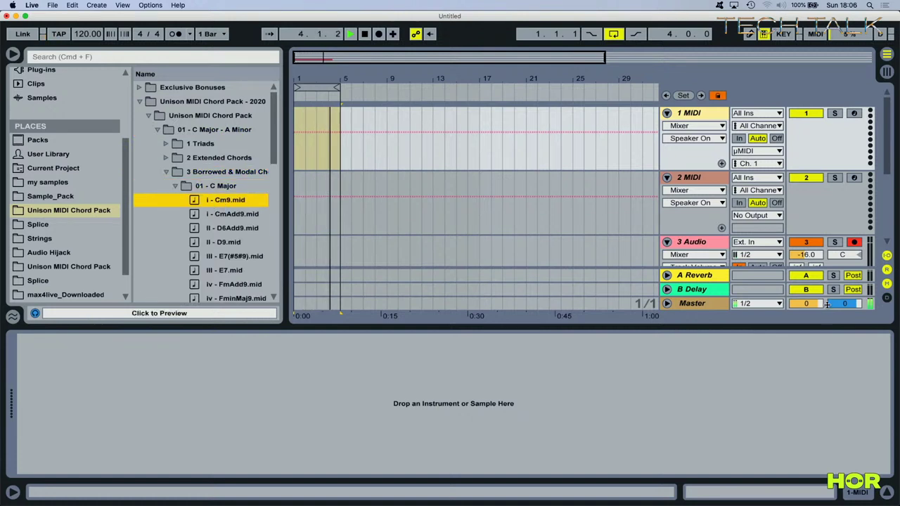
Step: Preview i - Cm9.mid with the cue volume at -10.3 dB and place it at bar 1 of the 1 MIDI track
left_click_drag(852, 306, 852, 309)
left_click(66, 313)
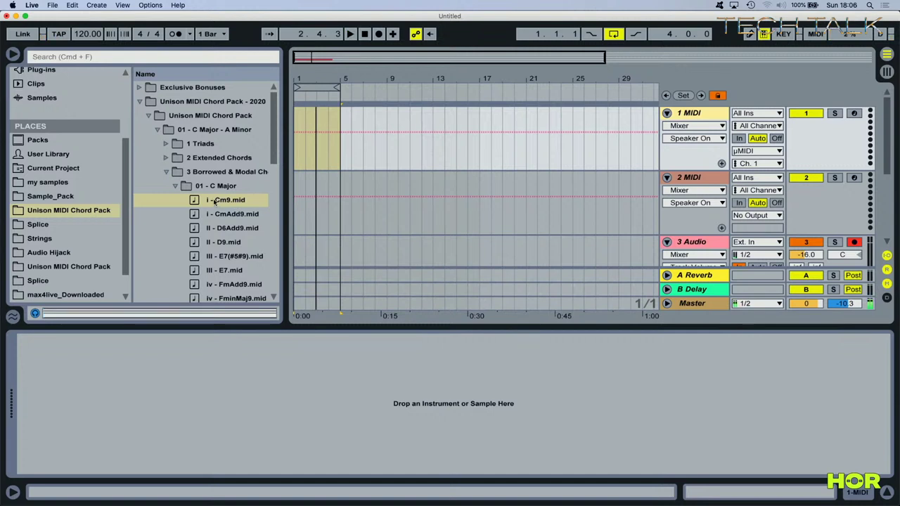
left_click_drag(193, 202, 300, 141)
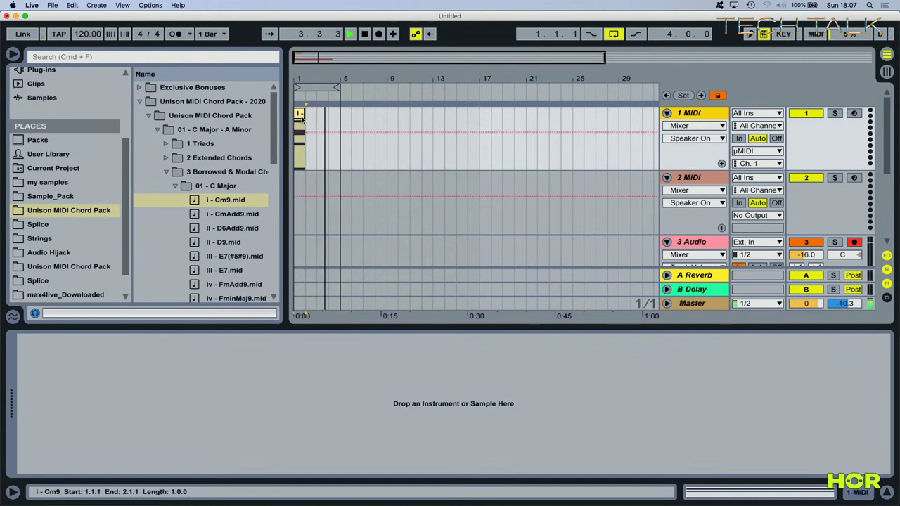
Step: Add the Arpeggiator MIDI effect to the 1 MIDI track and set its synced Rate to 1/16
left_click(686, 118)
scroll(90, 199, "up", 3)
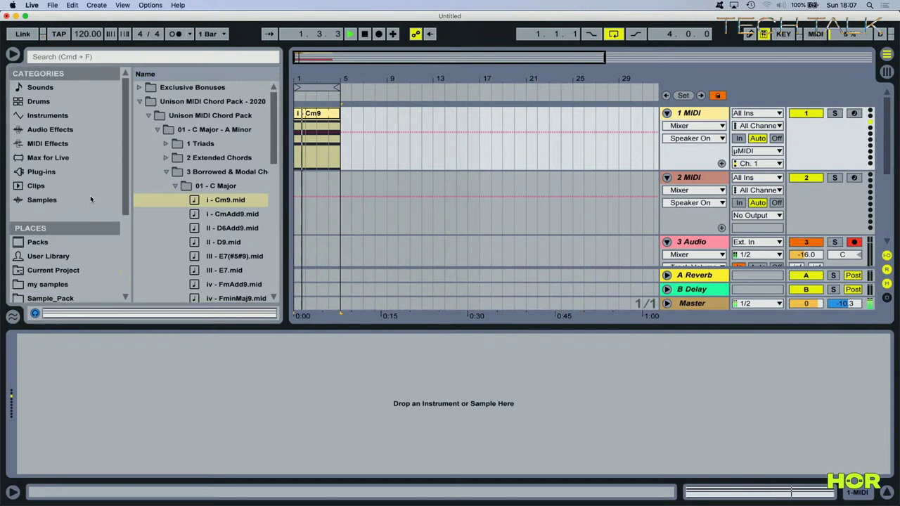
left_click(58, 144)
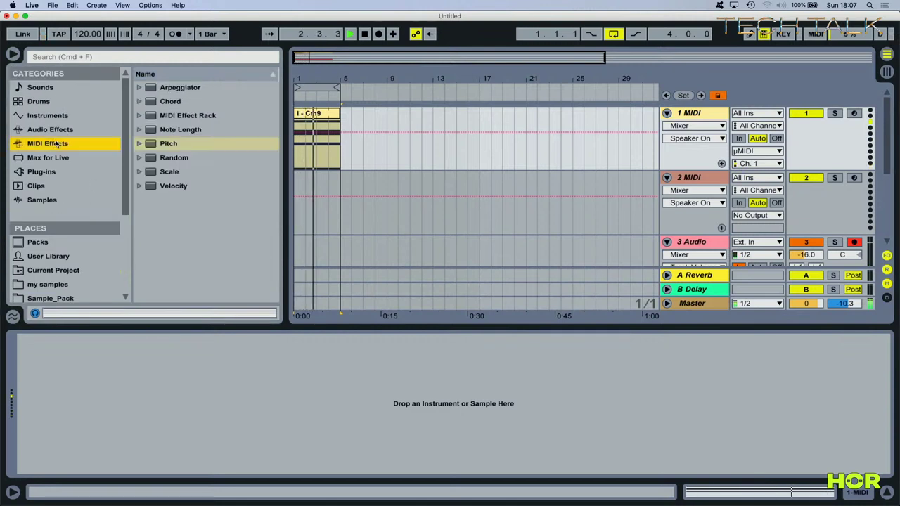
left_click(139, 87)
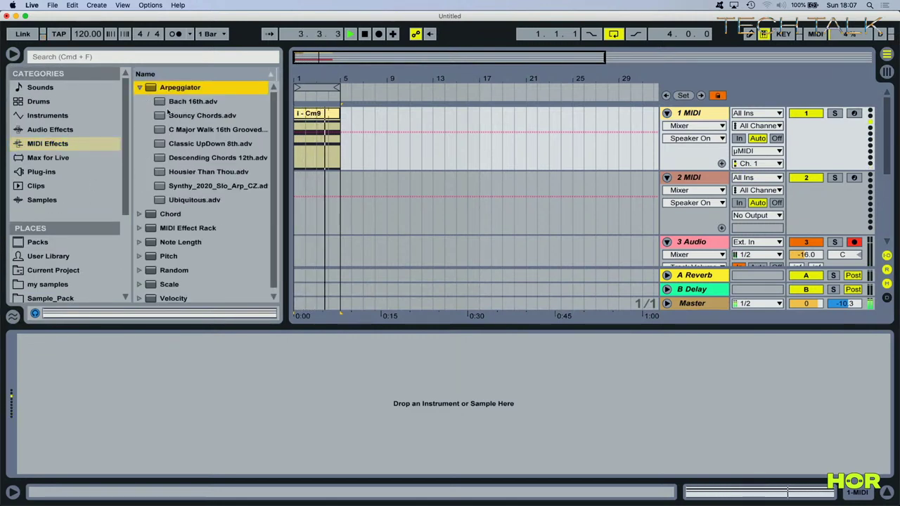
left_click_drag(150, 90, 115, 383)
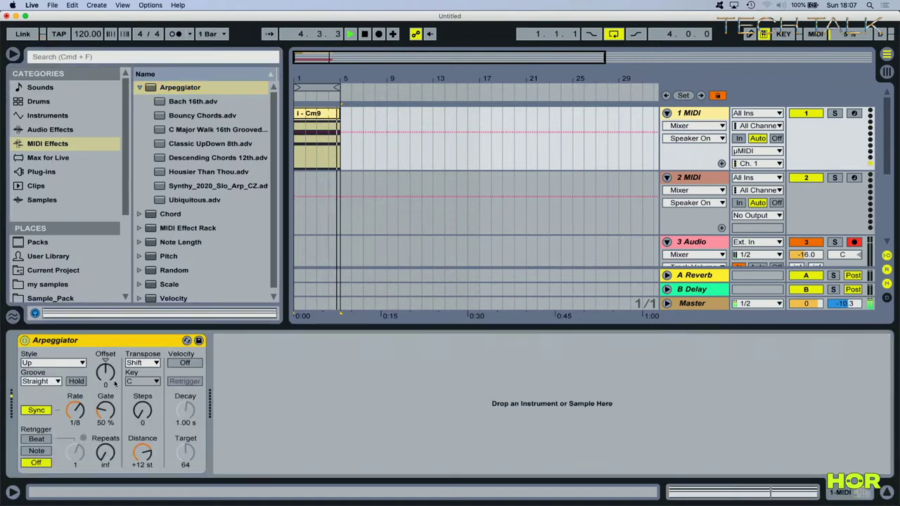
left_click(77, 411)
left_click_drag(75, 411, 75, 397)
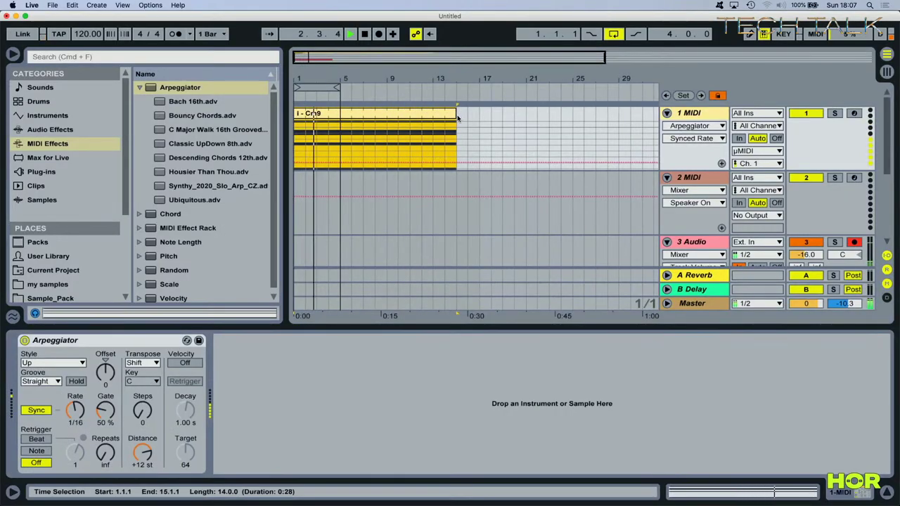
Step: Turn on looping for the recorded kick clip on the 4 Audio track and extend it to bar 61
scroll(458, 119, "down", 5)
left_click(322, 146)
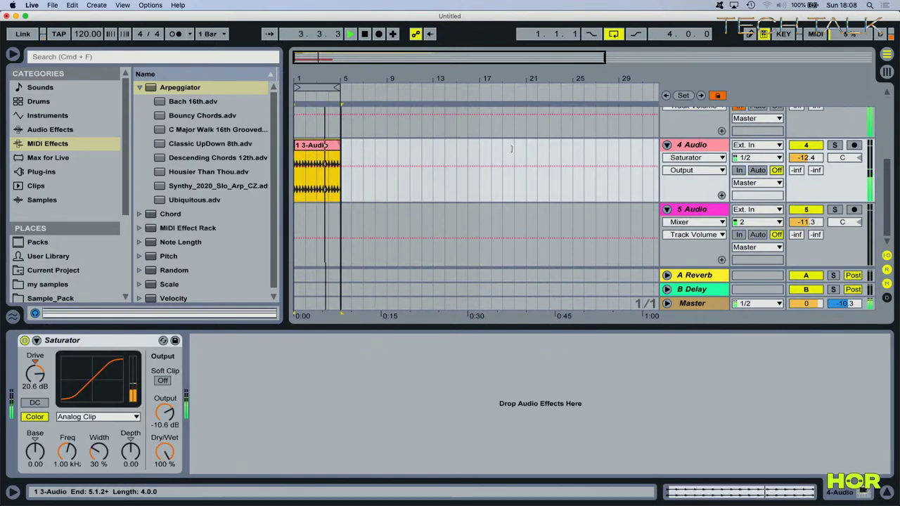
double_click(322, 146)
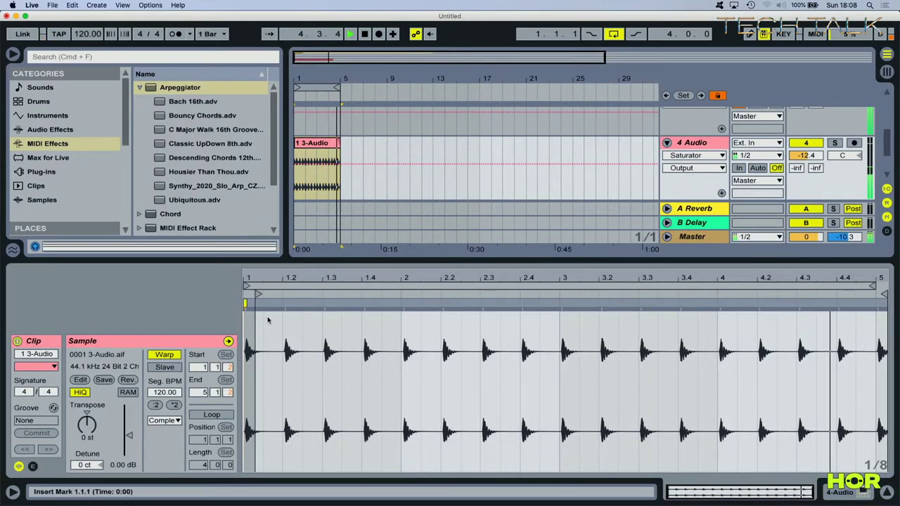
left_click(211, 414)
left_click_drag(340, 146, 550, 146)
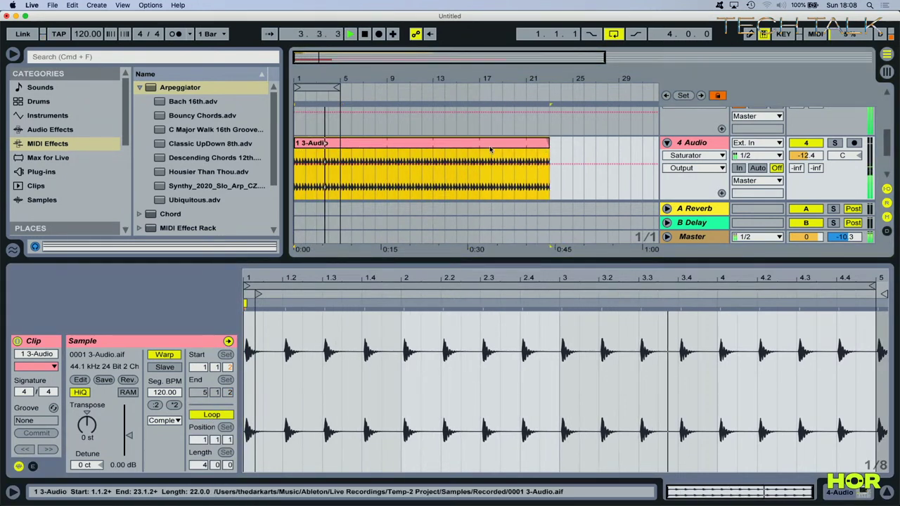
left_click_drag(356, 82, 357, 67)
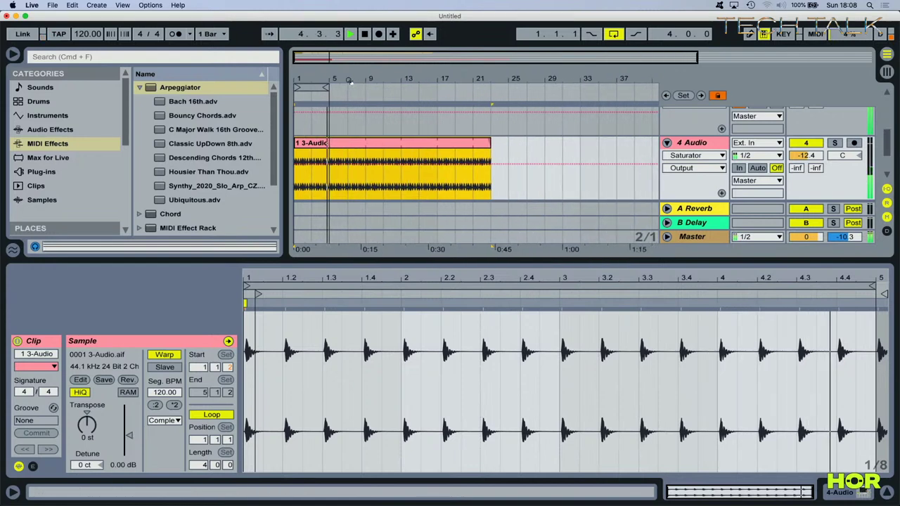
left_click_drag(487, 143, 539, 145)
Step: Extend the i - Cm9 clip on the 1 MIDI track to bar 61 and show that track's Arpeggiator
scroll(382, 115, "up", 5)
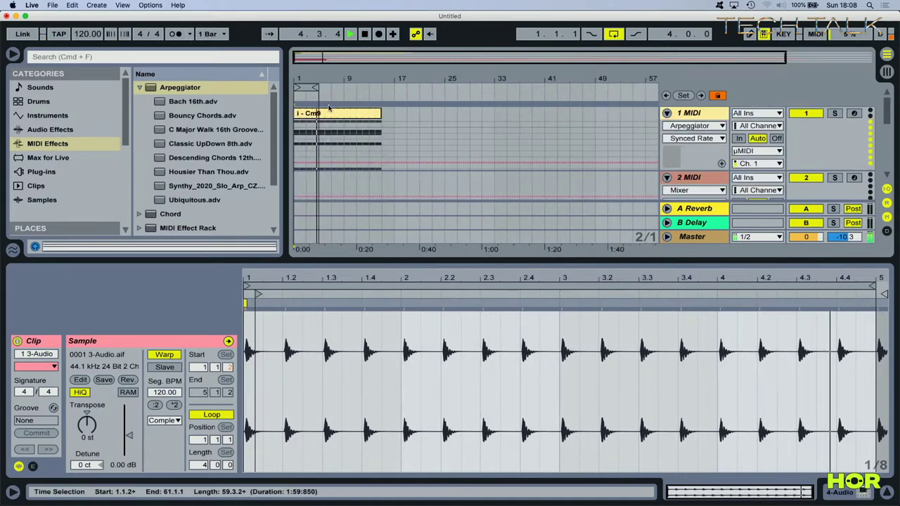
left_click_drag(382, 114, 616, 111)
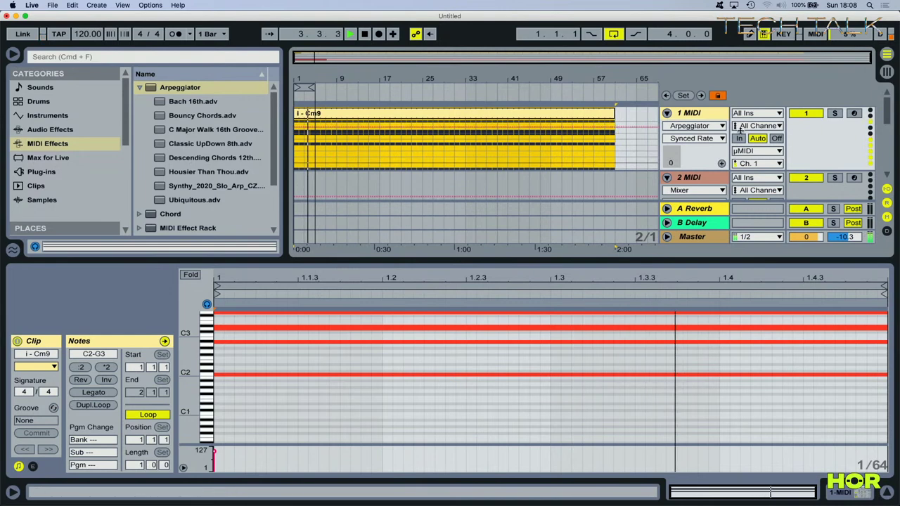
scroll(756, 169, "down", 1)
scroll(756, 169, "up", 1)
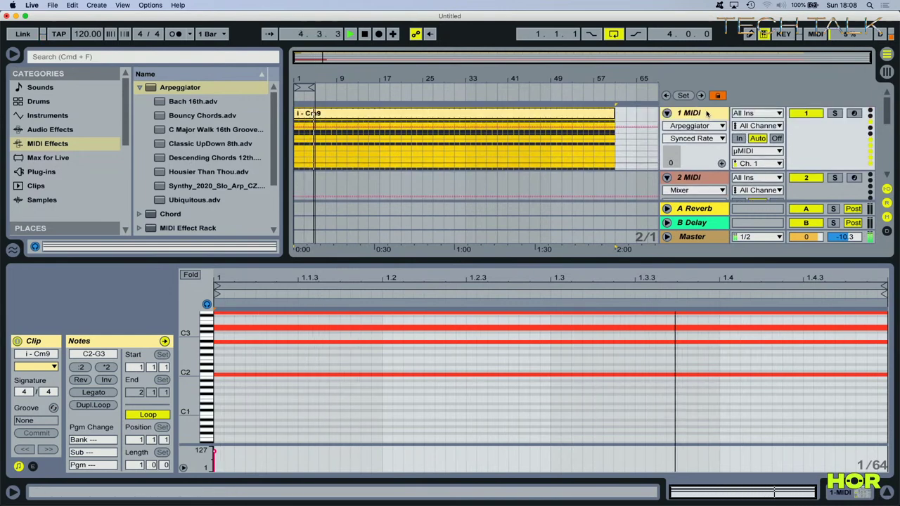
left_click(851, 493)
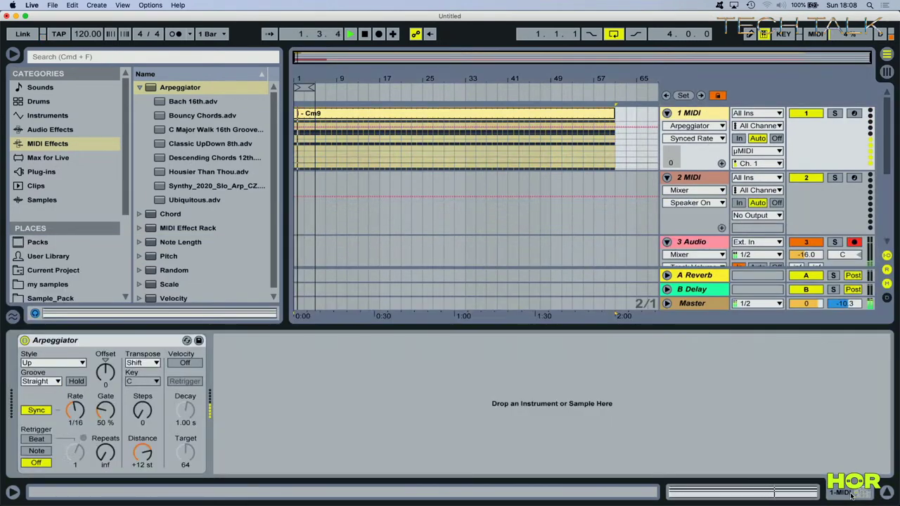
left_click(713, 115)
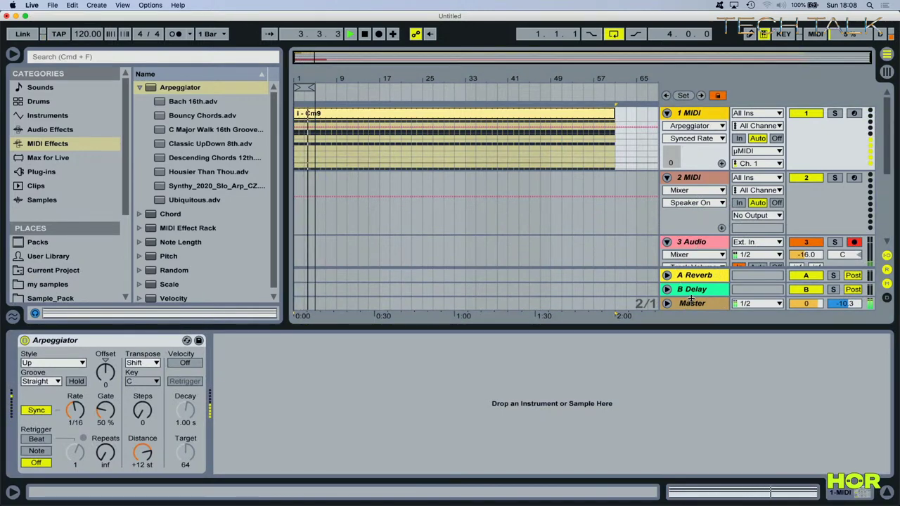
Step: Set the 3 Audio track's reverb send to -4.7 dB and its volume to -15.8 dB
scroll(789, 211, "down", 4)
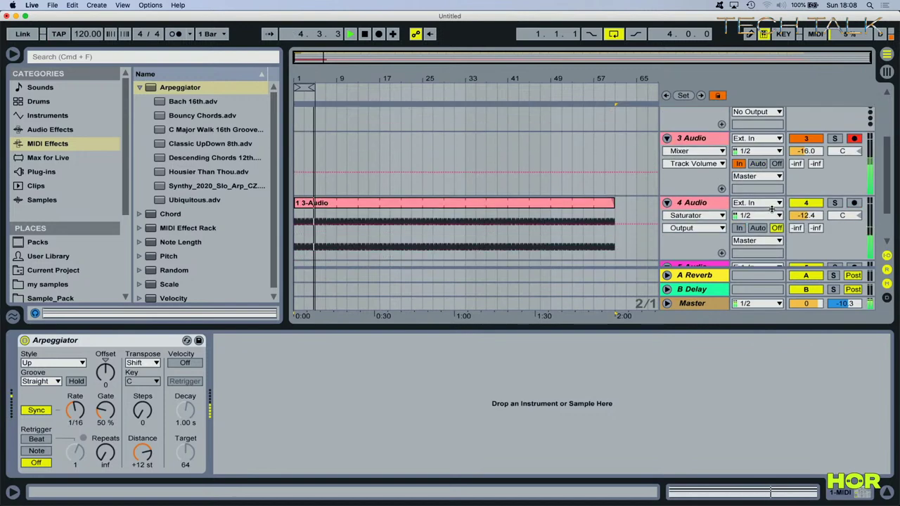
left_click_drag(799, 167, 799, 167)
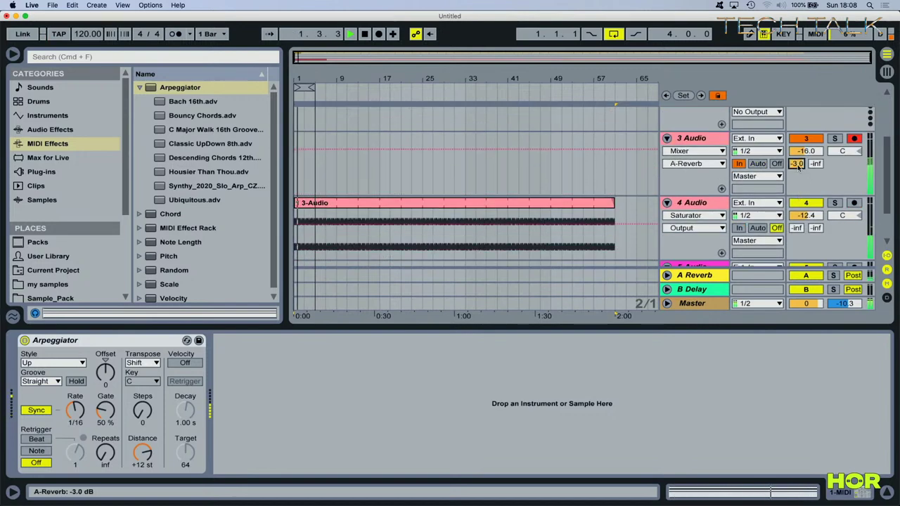
left_click(804, 150)
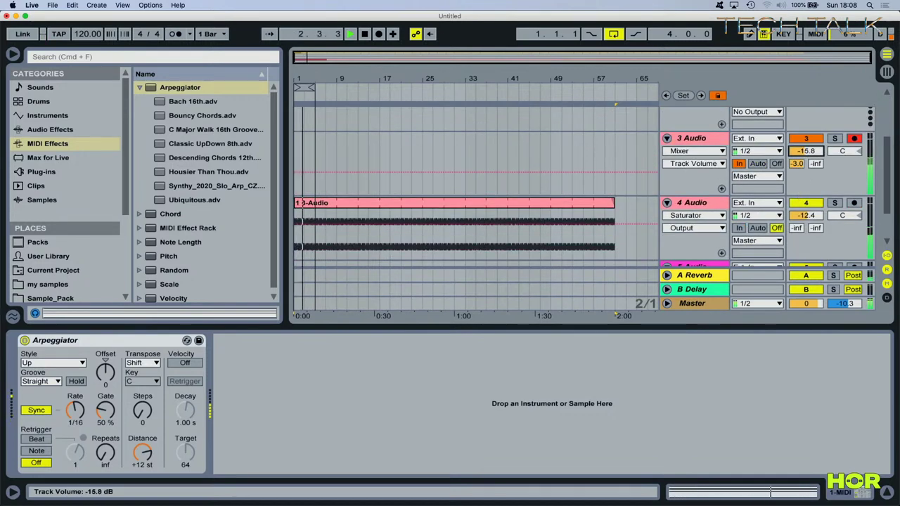
left_click_drag(799, 164, 799, 169)
left_click(806, 151)
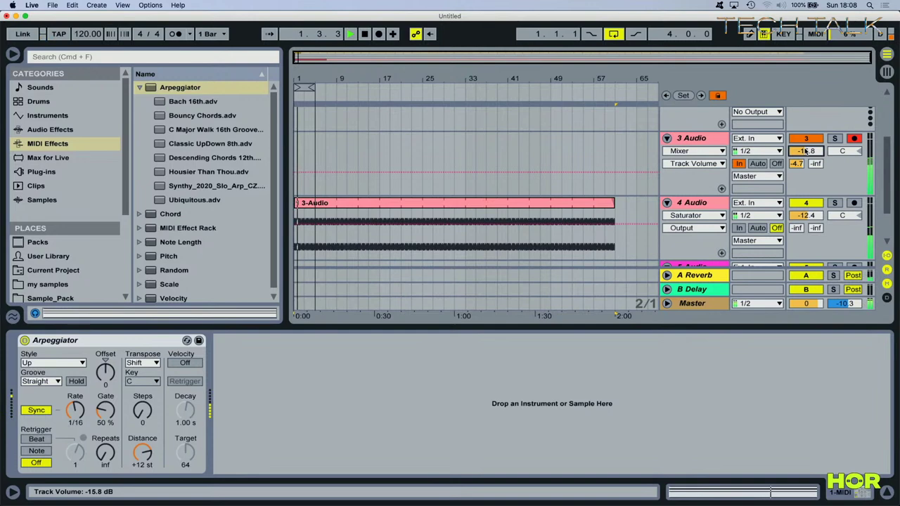
Step: Extend the arrangement loop to 60 bars, matching the length of the i - Cm9 clip, and stop playback
scroll(389, 151, "up", 4)
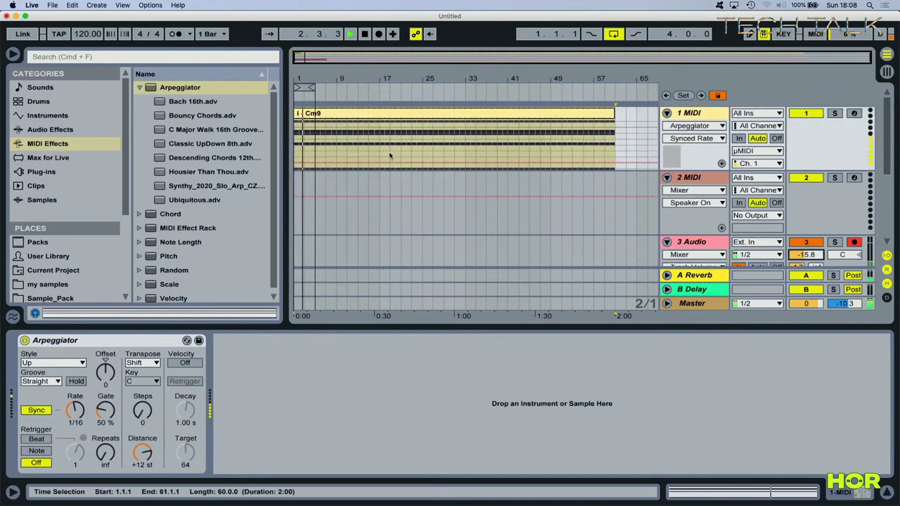
left_click_drag(314, 86, 613, 88)
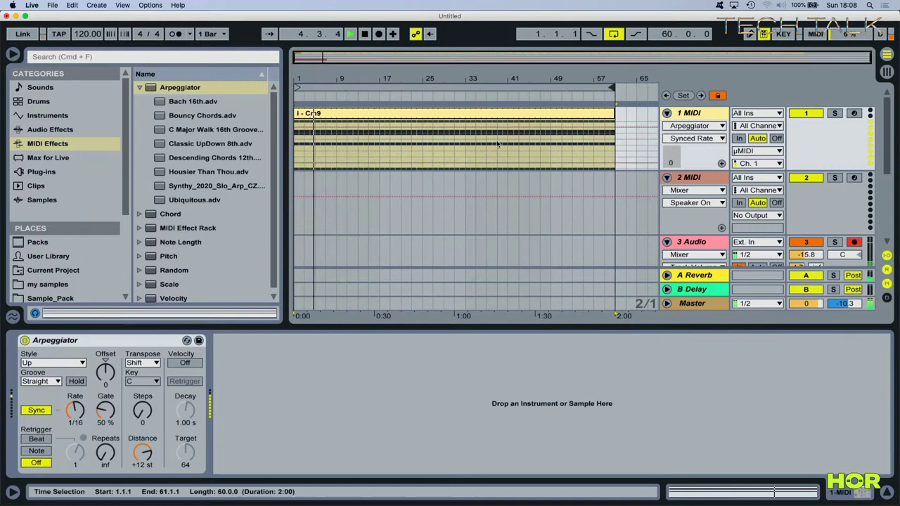
left_click(364, 35)
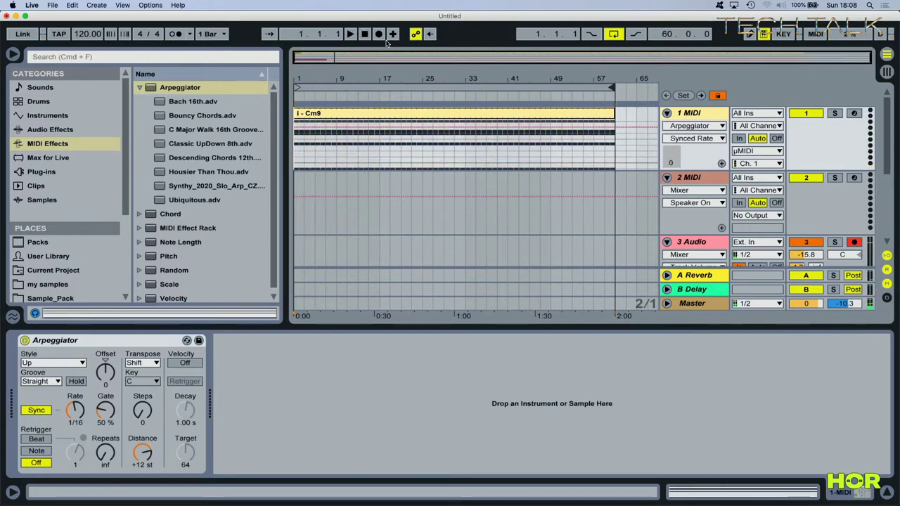
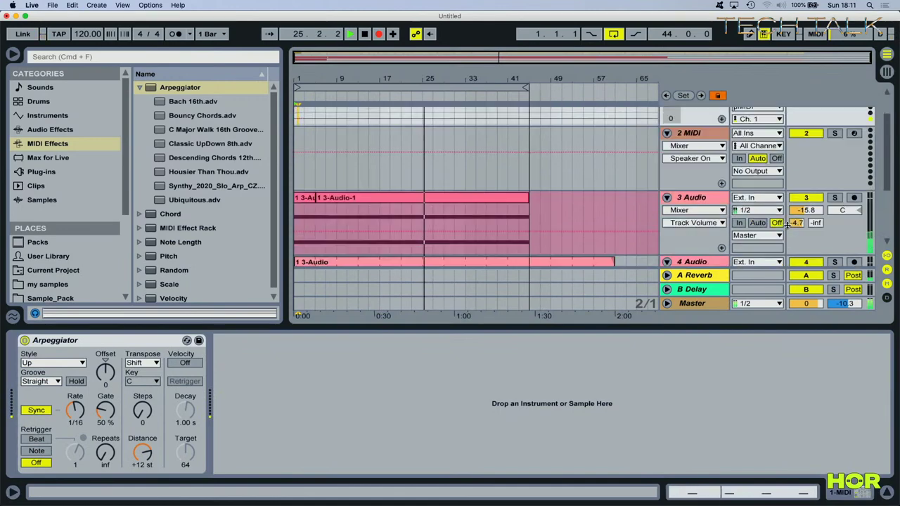
Step: Duplicate the 3 Audio track with its recorded synth clip
scroll(787, 224, "up", 4)
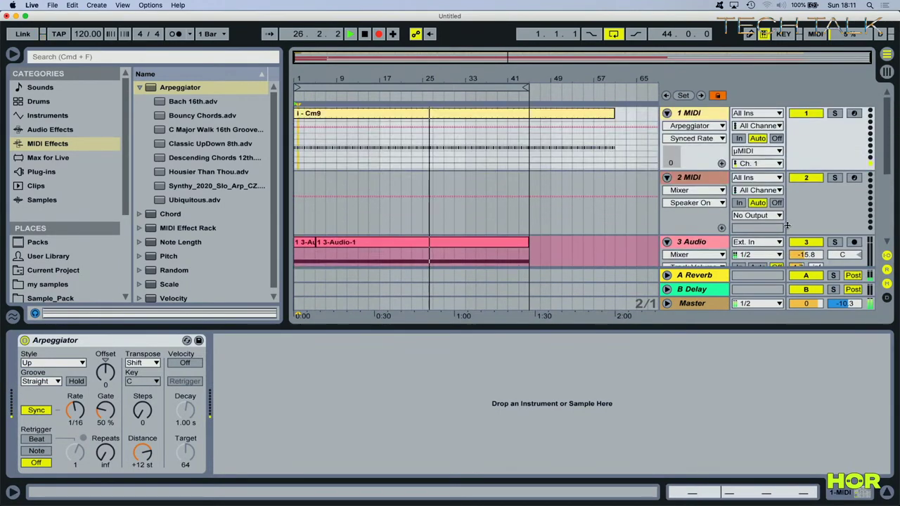
scroll(787, 225, "down", 5)
scroll(788, 225, "up", 5)
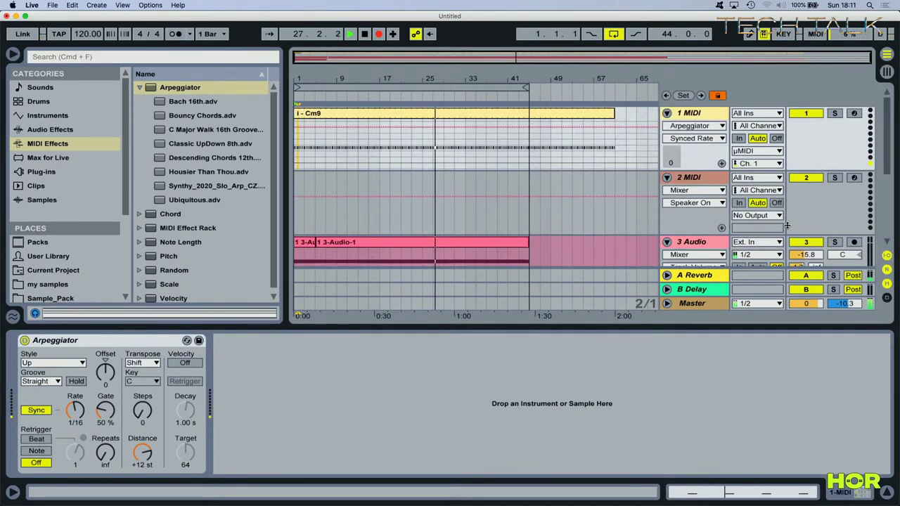
scroll(787, 225, "down", 2)
left_click(720, 188)
key("Down")
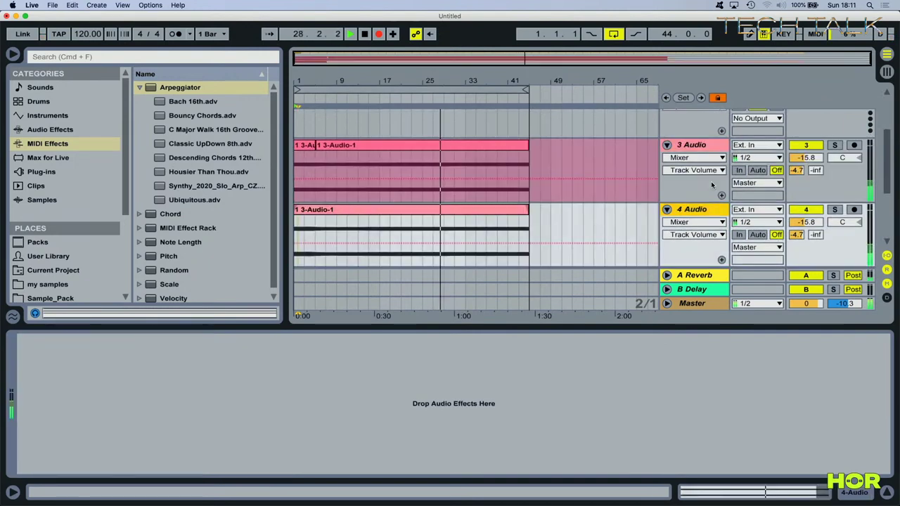
Step: End the arrangement recording, delete the clips from bars 1 to 45 on the original 3 Audio track and set its monitoring to In
scroll(714, 180, "up", 2)
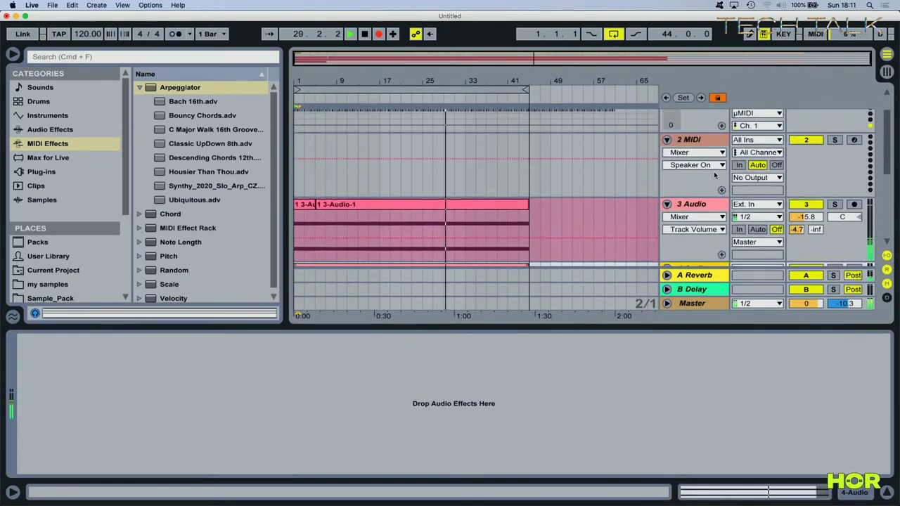
scroll(717, 175, "down", 3)
scroll(716, 176, "up", 1)
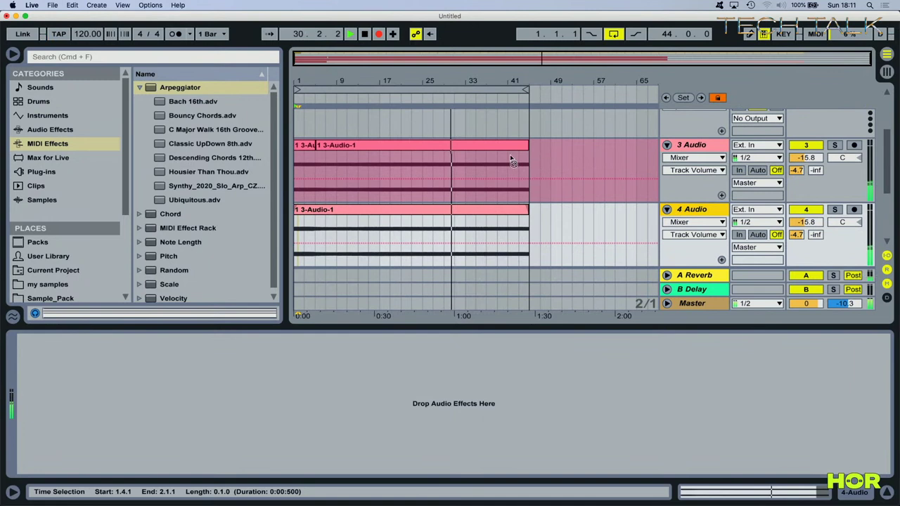
left_click(537, 125)
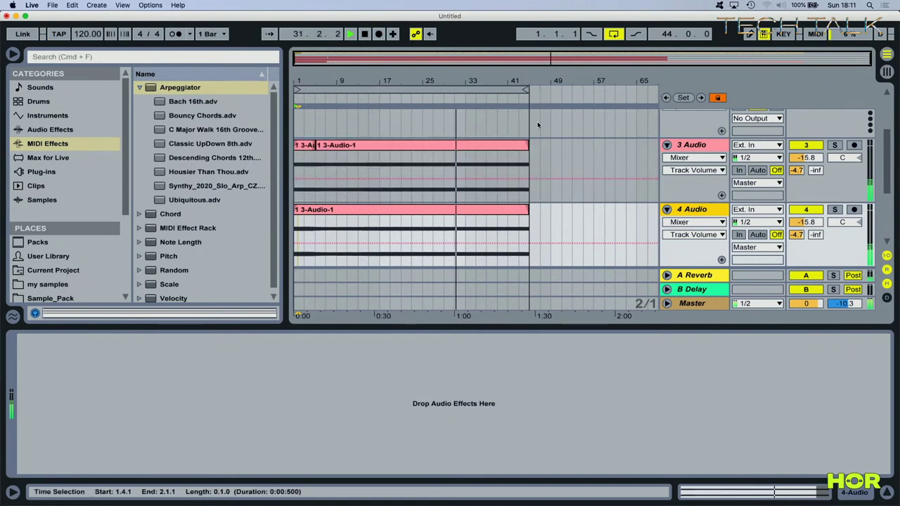
left_click(586, 149)
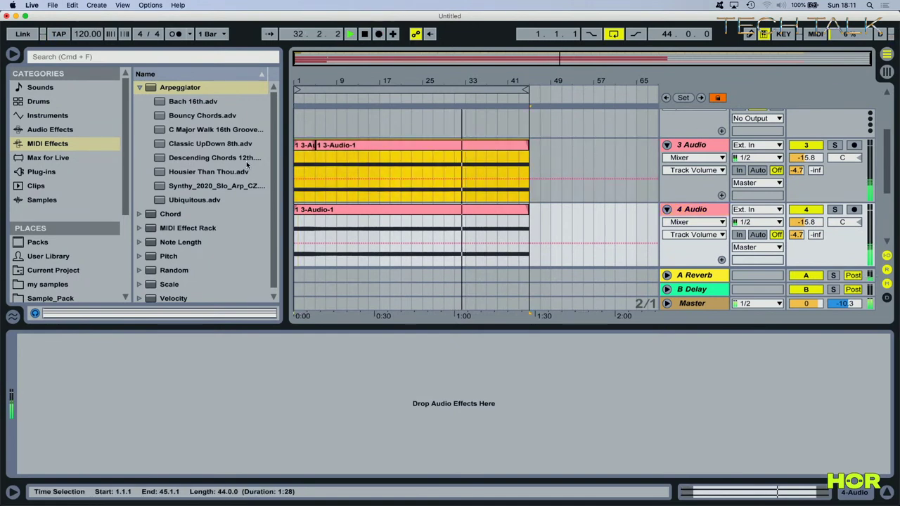
left_click(740, 170)
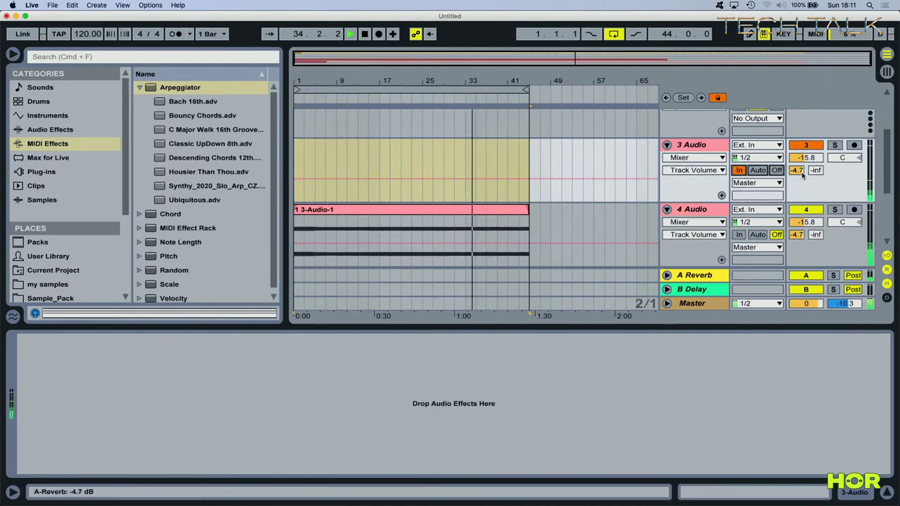
Step: Set 3 Audio's reverb send to 0 dB and the volumes of 3, 4 and 5 Audio to -18.2, -16.7 and -11.6 dB
left_click_drag(797, 170, 796, 211)
left_click_drag(806, 157, 808, 181)
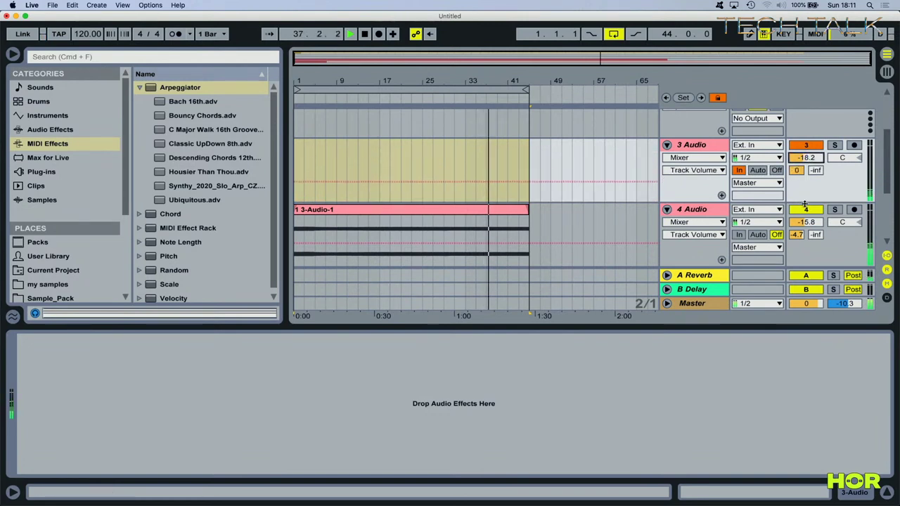
left_click_drag(804, 224, 804, 225)
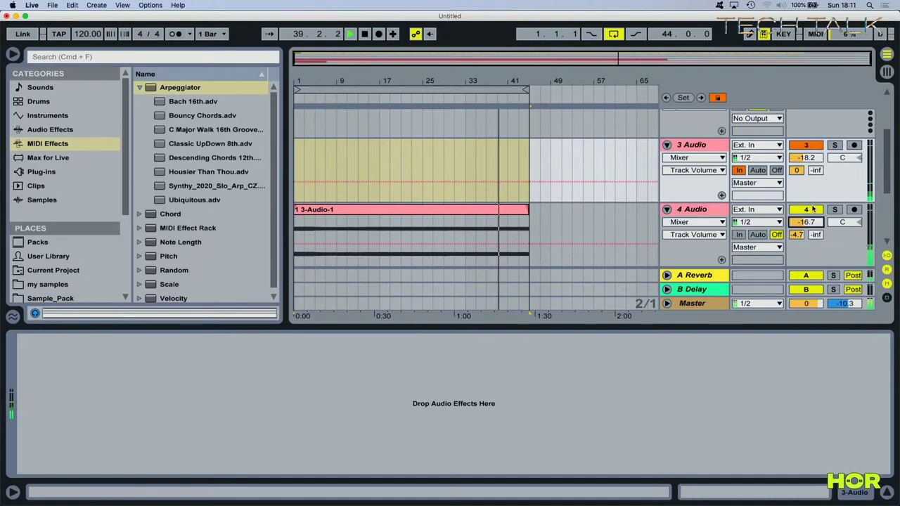
scroll(749, 220, "down", 3)
left_click_drag(806, 181, 806, 180)
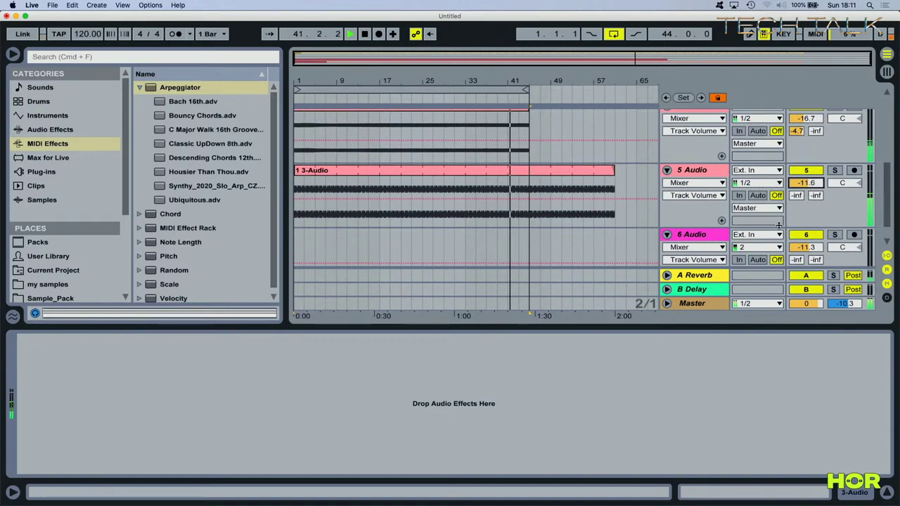
Step: Arm the emptied 3 Audio track for recording another take
scroll(779, 225, "up", 5)
scroll(778, 225, "down", 3)
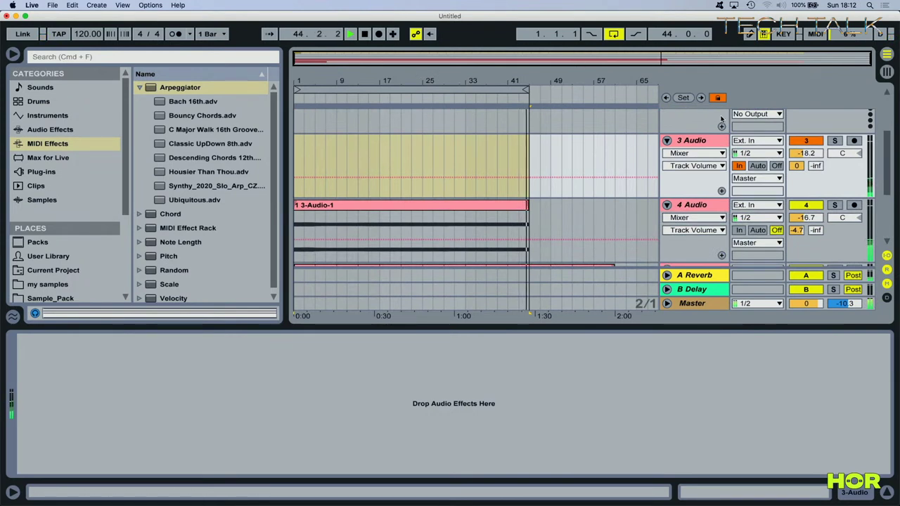
left_click(379, 35)
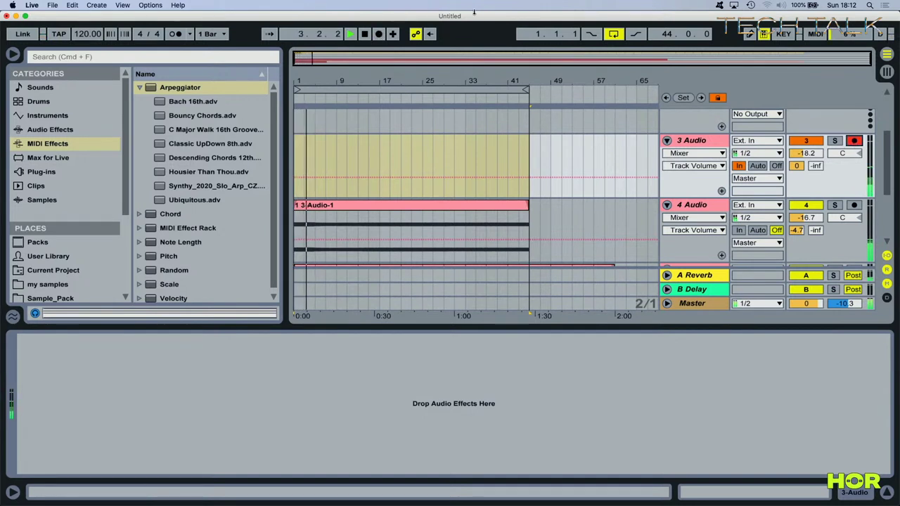
Step: Record a short synth take on the 3 Audio track up to about bar 9 and set its monitoring to Off
left_click(379, 35)
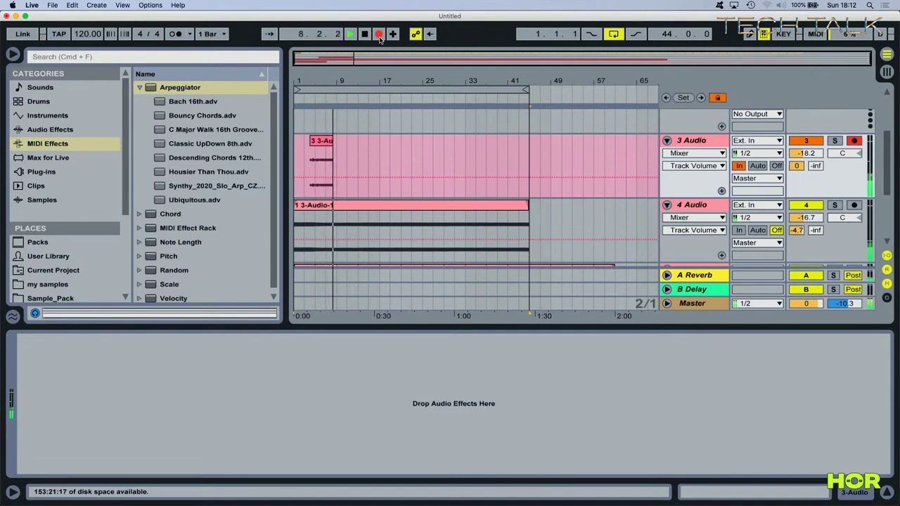
left_click(380, 38)
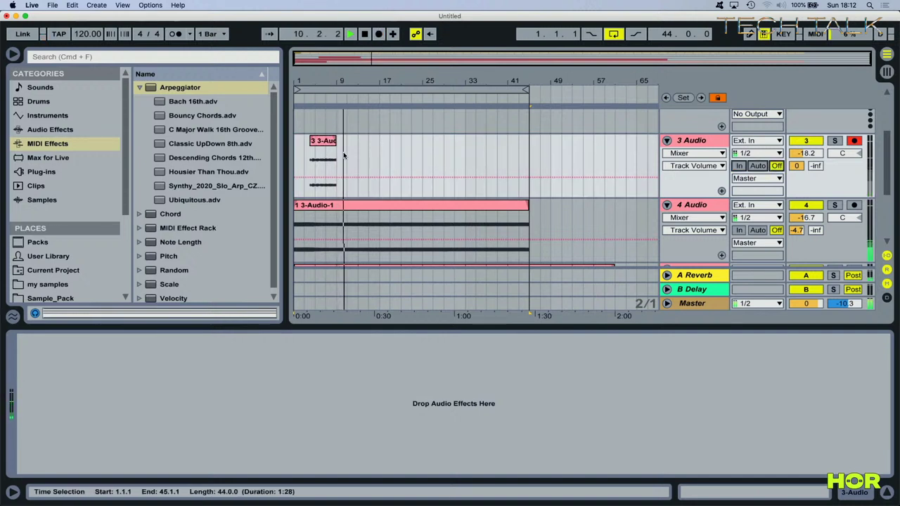
Step: Duplicate the bars 5 to 9 section of the new 3 Audio clip repeatedly until it reaches bar 45
left_click_drag(318, 161, 337, 162)
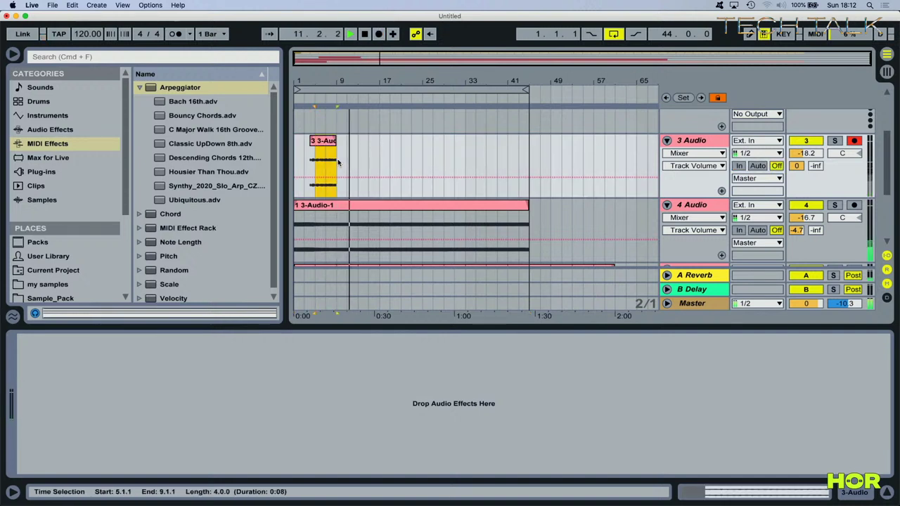
key("super+d")
key("super+d")
key("super+d")
key("super+d")
key("super+d")
key("super+d")
key("super+d")
key("super+d")
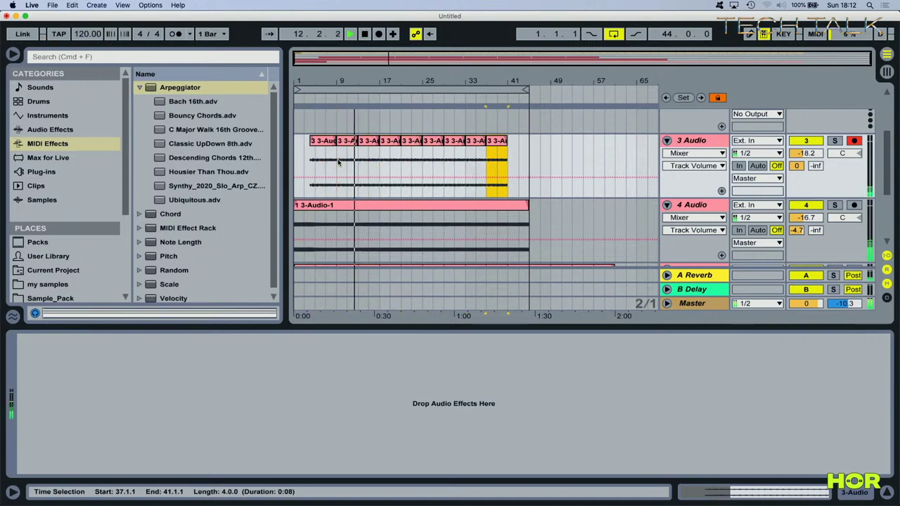
key("super+d")
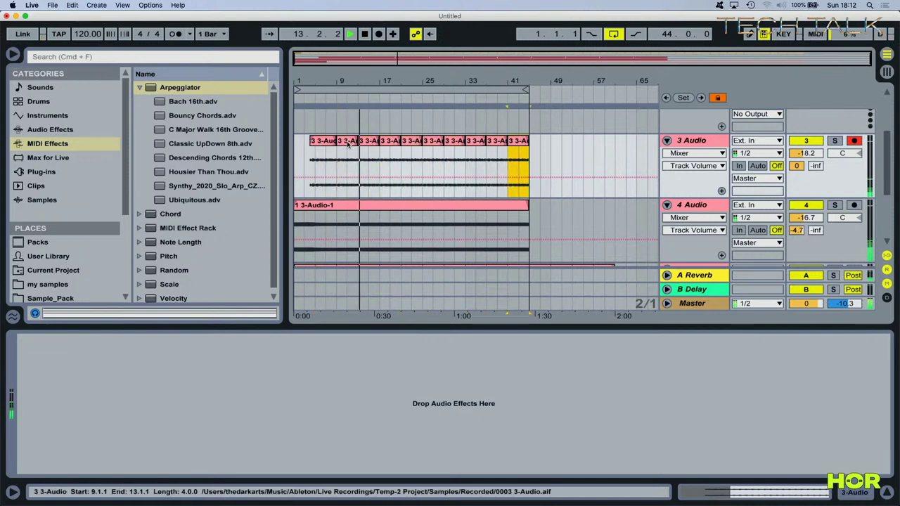
Step: Loop the 3 Audio clip at bar 9 with loop position 3.1.1 and a length of two bars
double_click(349, 142)
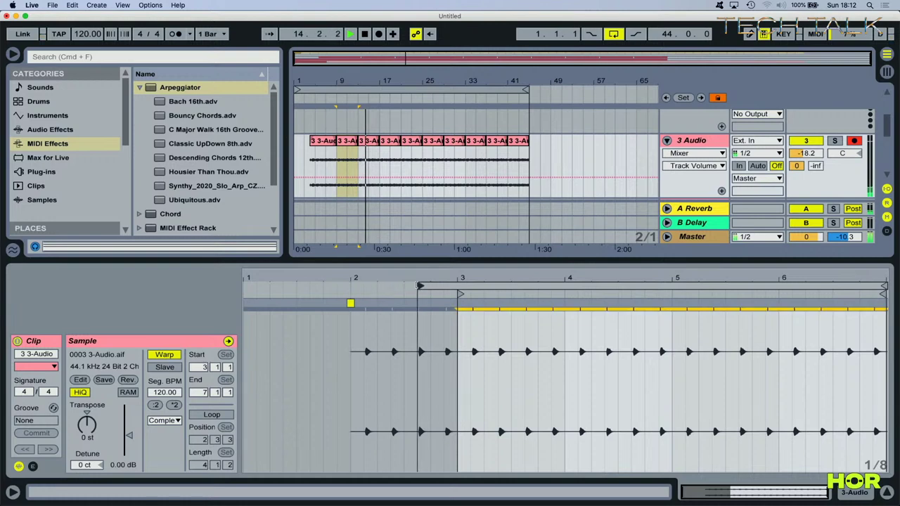
left_click_drag(420, 285, 460, 287)
left_click_drag(884, 286, 673, 287)
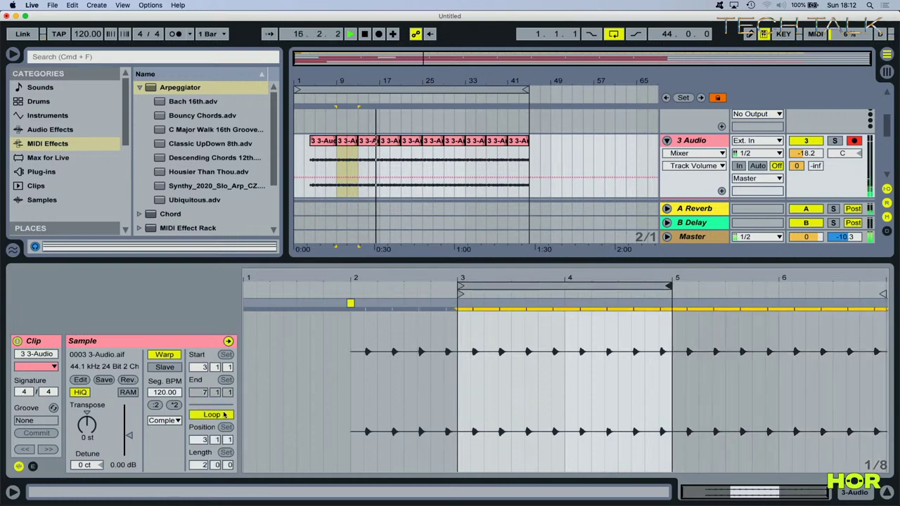
left_click(859, 493)
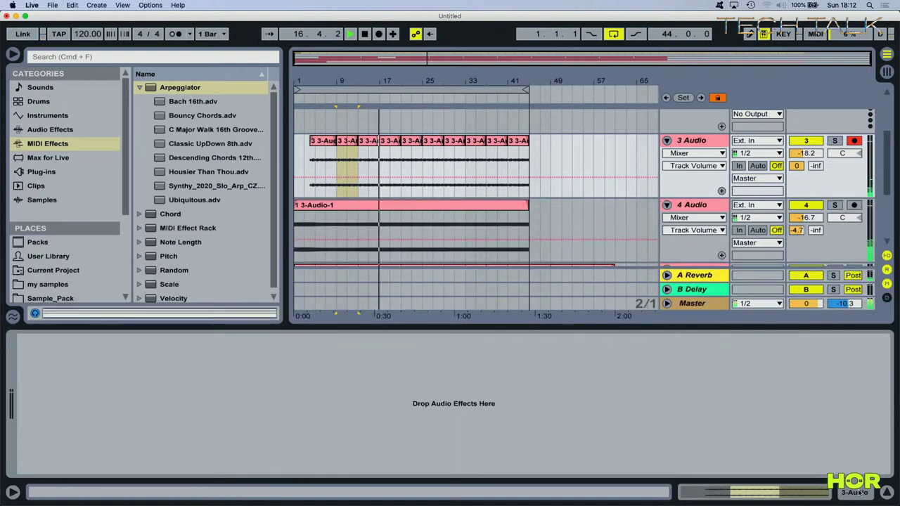
Step: Extend the looped 3 Audio clip to fill bars 1 to 45 and shorten the arrangement loop to the first four bars
left_click(348, 141)
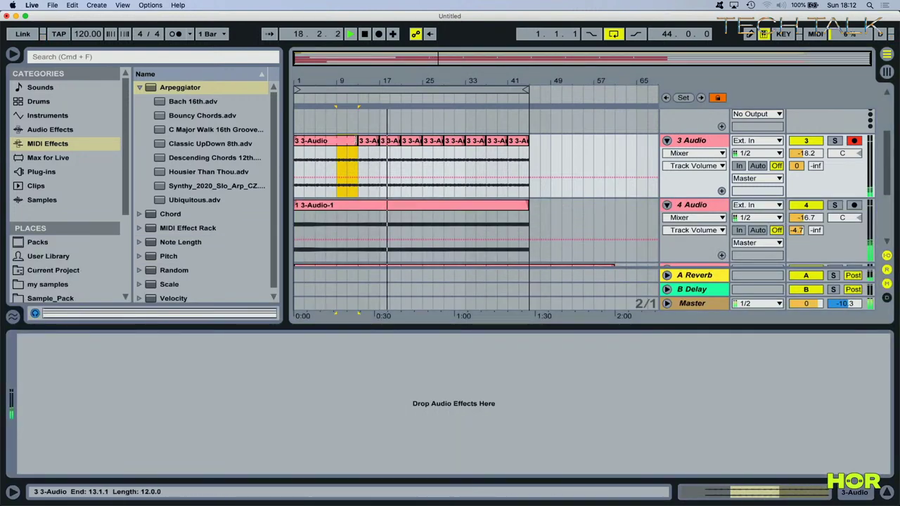
mouse_move(528, 144)
left_mouse_down()
mouse_move(550, 145)
mouse_move(528, 146)
left_mouse_up()
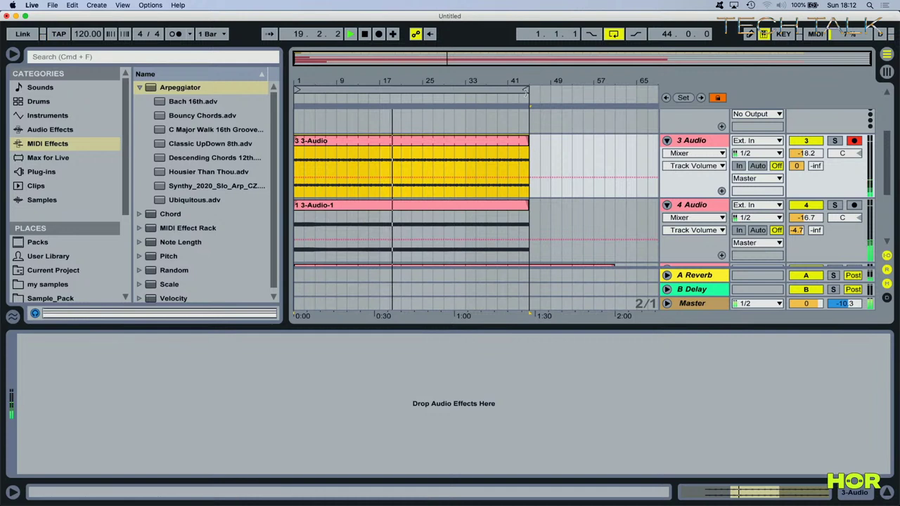
left_click_drag(527, 89, 337, 90)
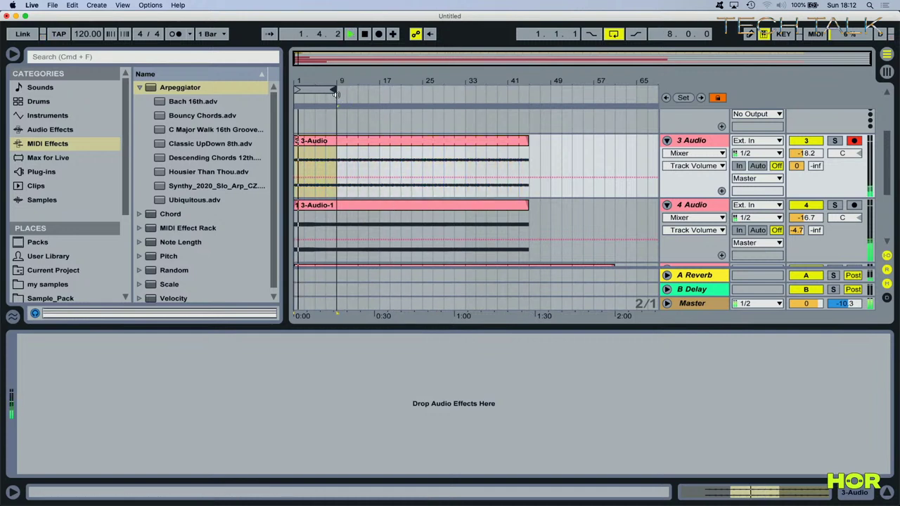
mouse_move(333, 90)
left_mouse_down()
mouse_move(299, 90)
mouse_move(316, 90)
left_mouse_up()
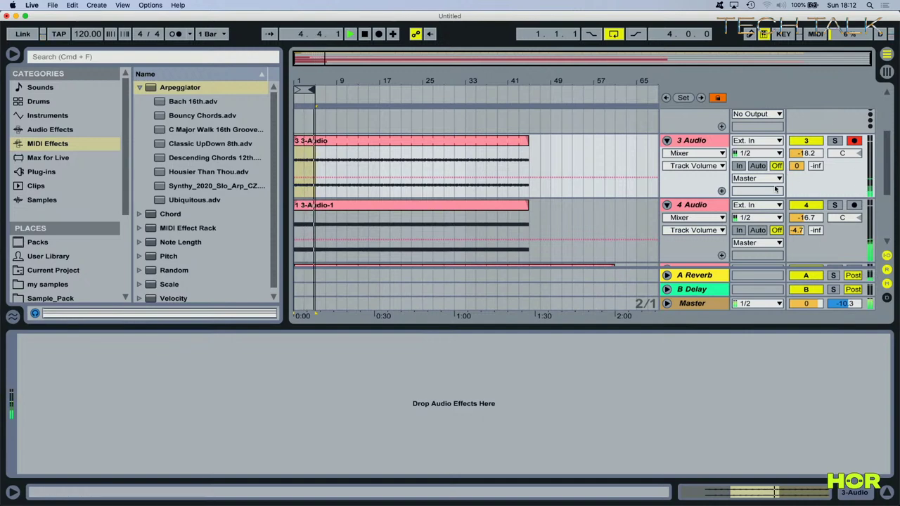
Step: Duplicate the 3 Audio track and delete the clip from bars 1 to 45 on the original
scroll(776, 188, "up", 5)
scroll(776, 188, "down", 3)
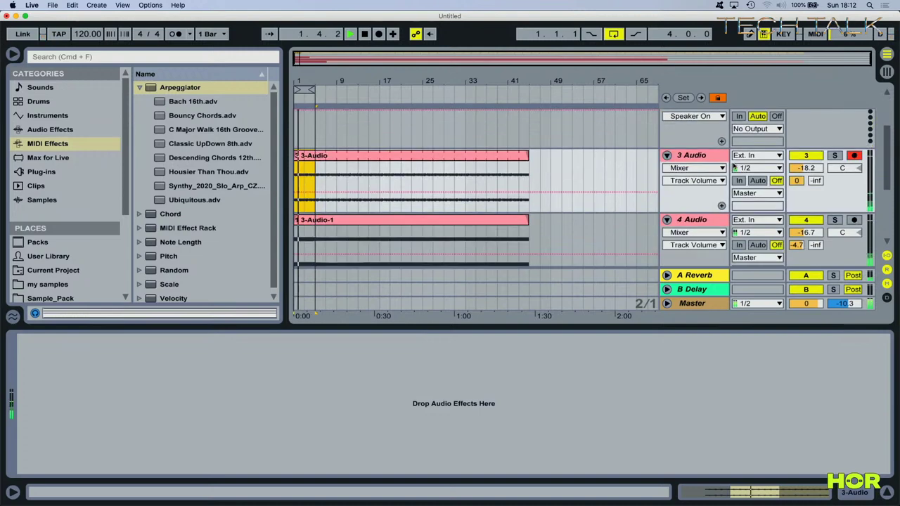
scroll(767, 182, "up", 3)
scroll(752, 176, "down", 1)
scroll(733, 165, "up", 1)
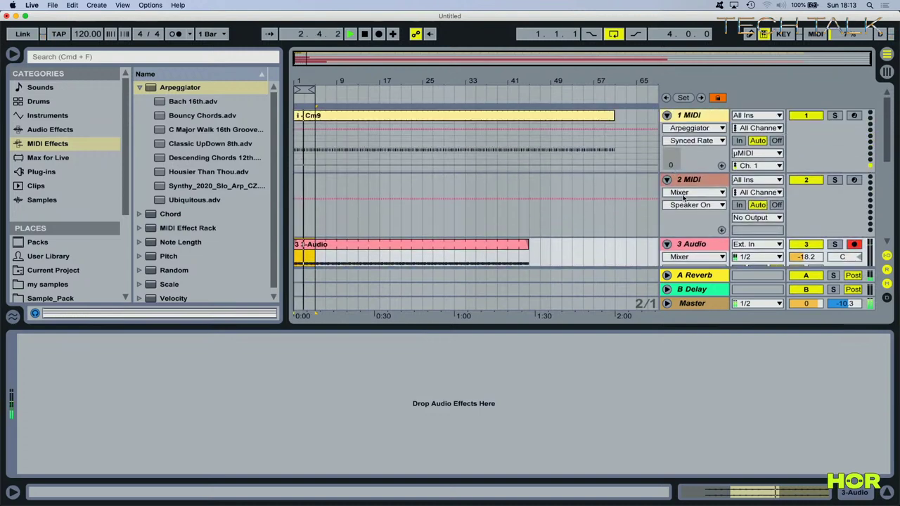
scroll(684, 198, "down", 3)
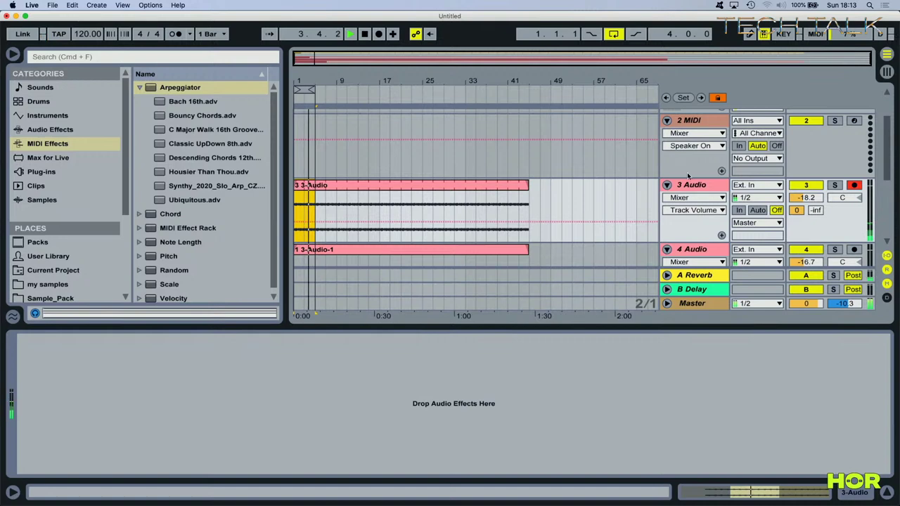
left_click(693, 185)
key("Down")
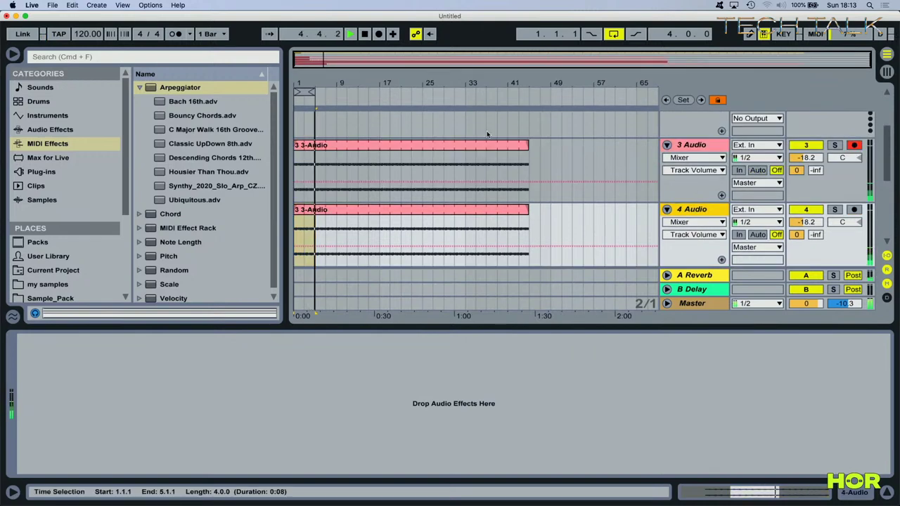
left_click(366, 146)
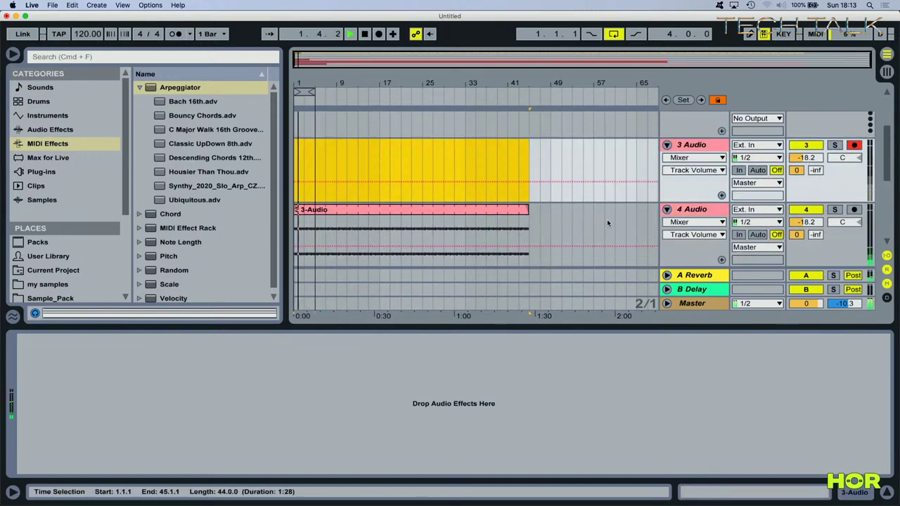
Step: Open the Cm9 clip on the 1 MIDI track and delete all of its notes
scroll(608, 223, "up", 3)
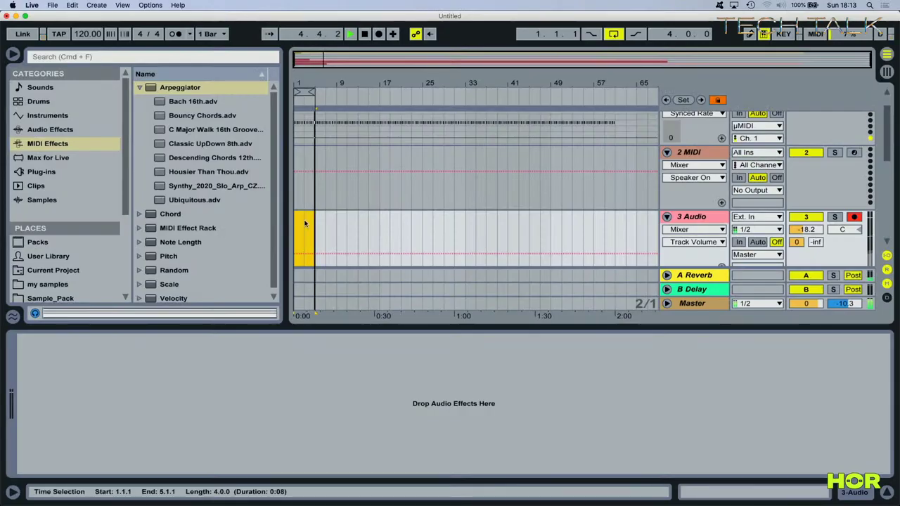
left_click(317, 228)
left_click_drag(317, 228, 271, 224)
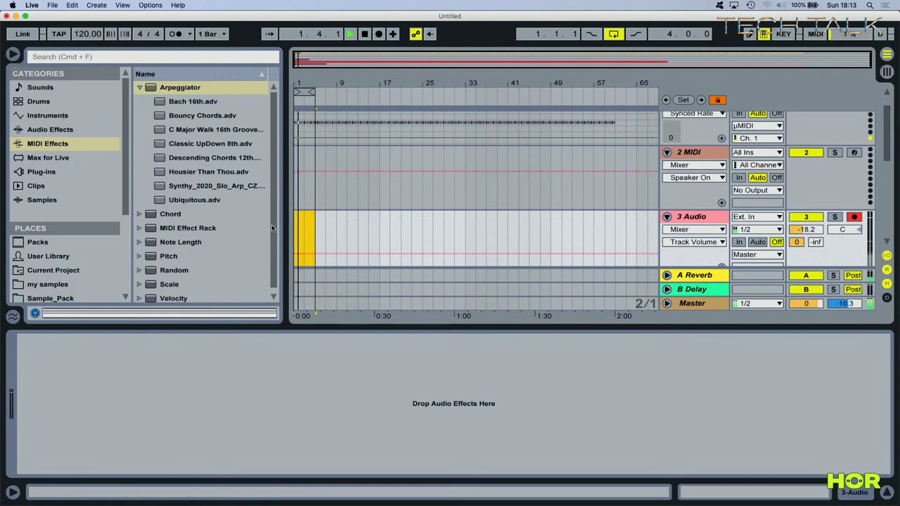
scroll(436, 218, "up", 2)
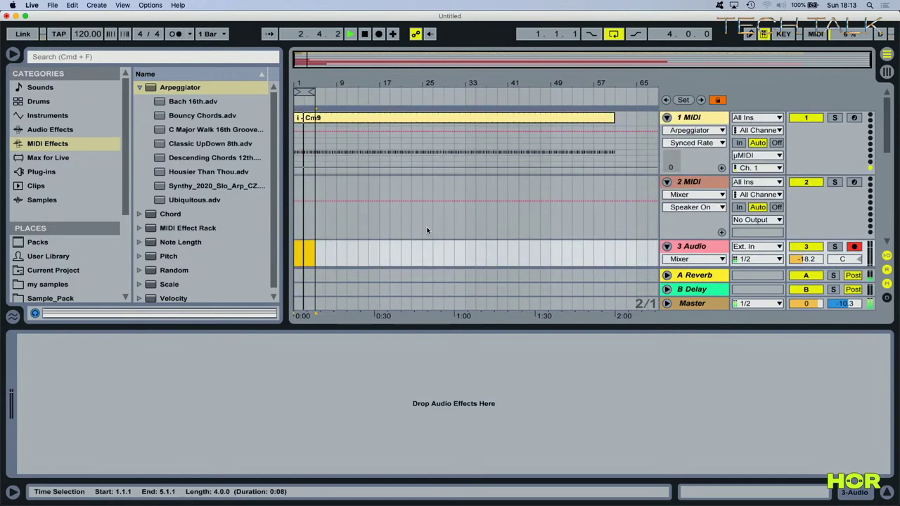
scroll(427, 231, "down", 3)
scroll(427, 231, "down", 3)
scroll(428, 231, "up", 4)
left_click(331, 118)
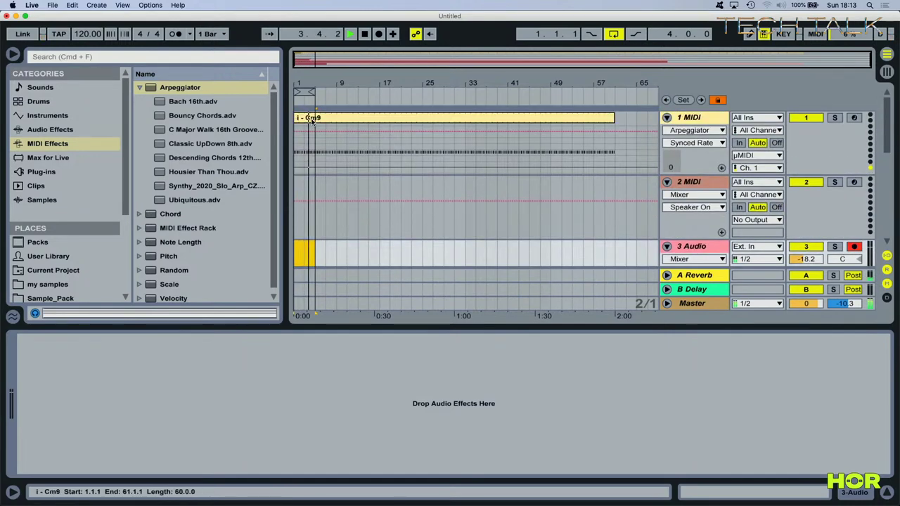
double_click(332, 117)
left_click(872, 336)
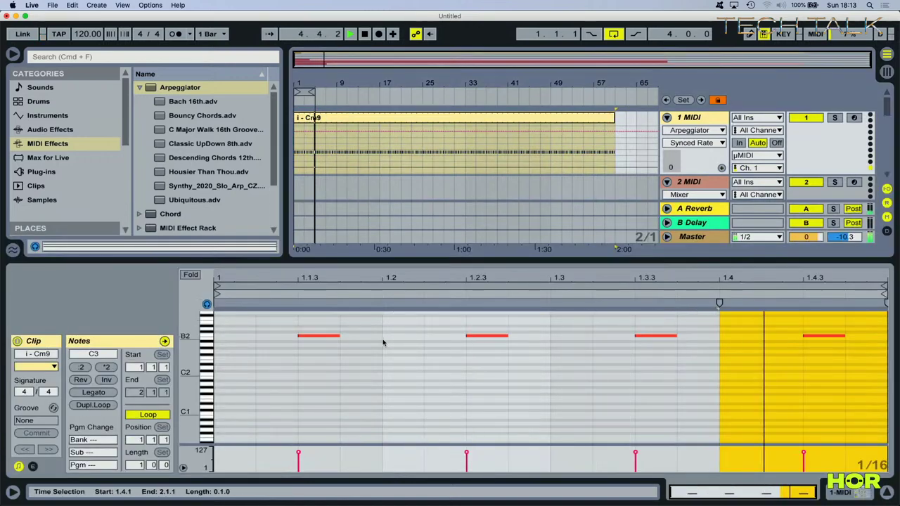
key("super+a")
key("Delete")
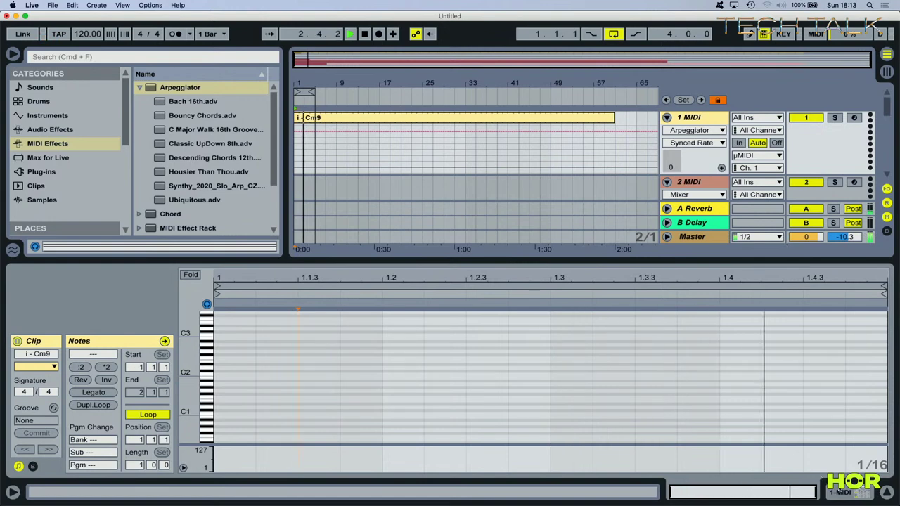
Step: Delete the emptied Cm9 clip from the 1 MIDI track
left_click(842, 492)
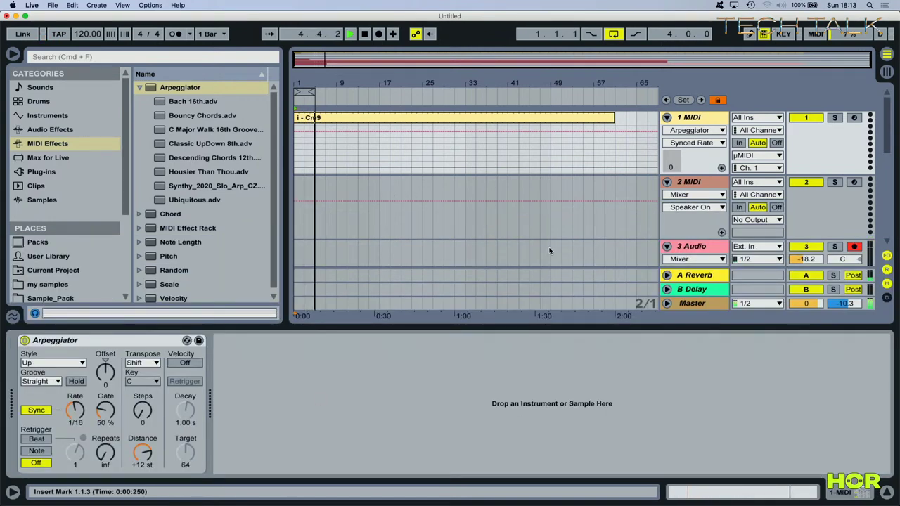
left_click(359, 121)
left_click(360, 120)
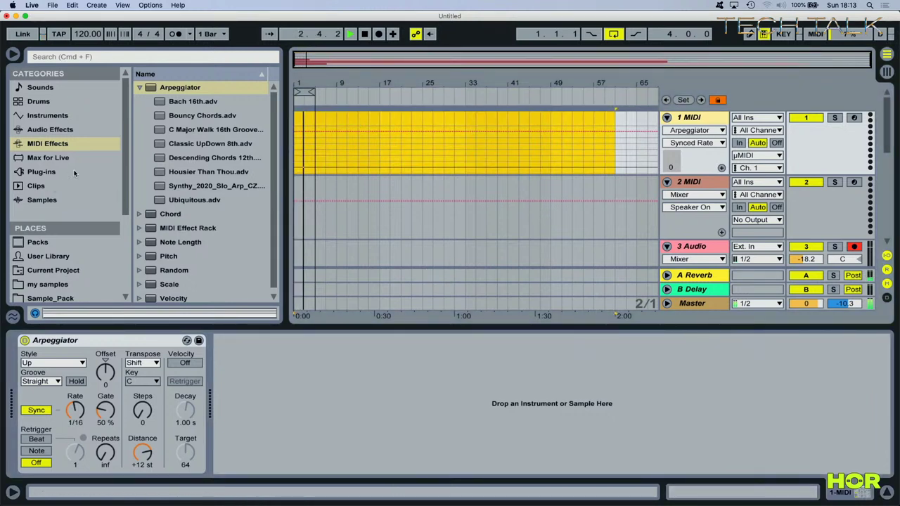
left_click(304, 142)
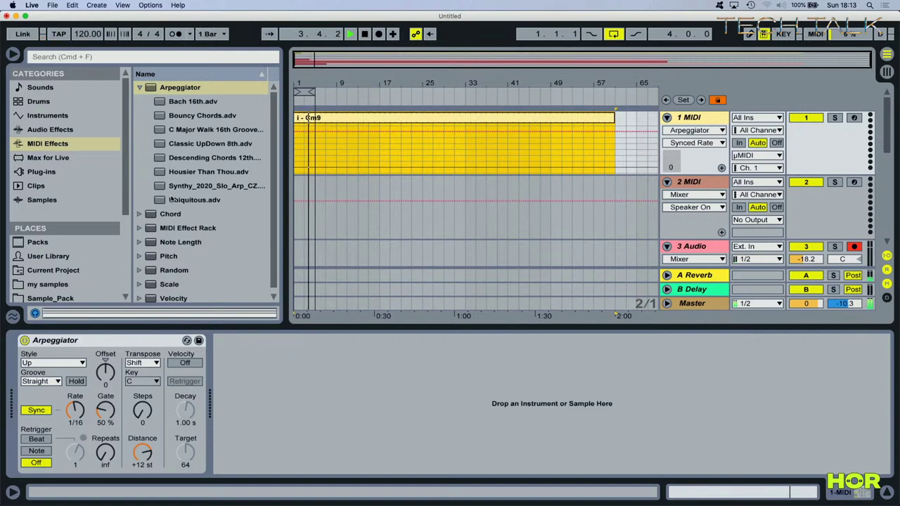
left_click(364, 118)
left_click(363, 119)
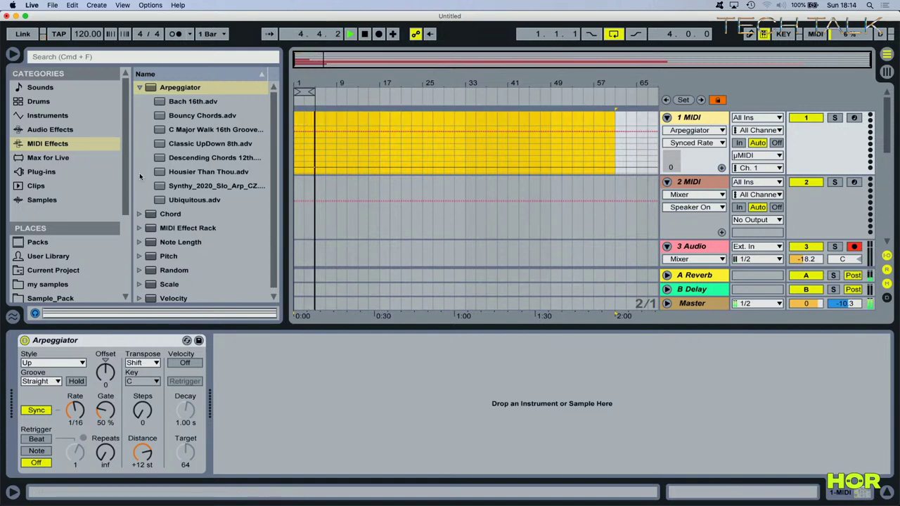
Step: Browse the Unison MIDI Chord Pack to the C Major folder in 01 - C Major - A Minor, 2 Extended Chords
scroll(62, 255, "down", 5)
left_click(62, 239)
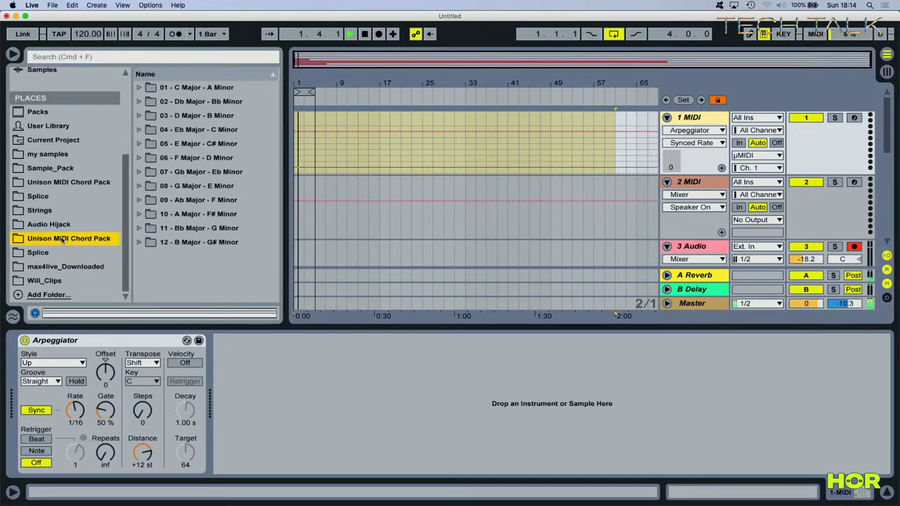
left_click(158, 88)
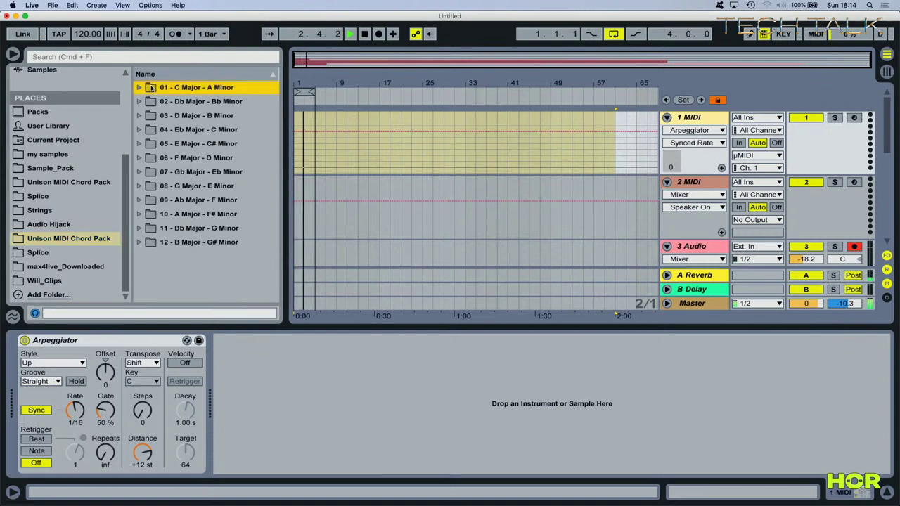
left_click(139, 87)
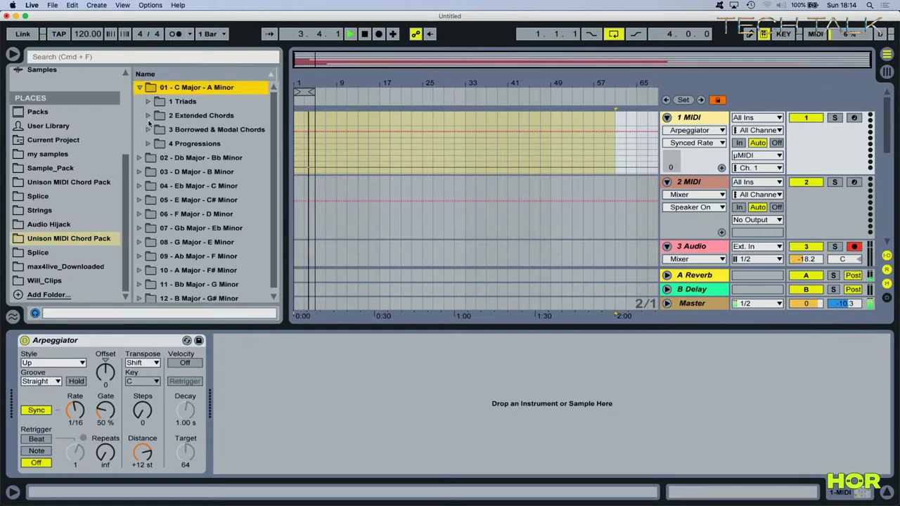
left_click(148, 116)
left_click(157, 130)
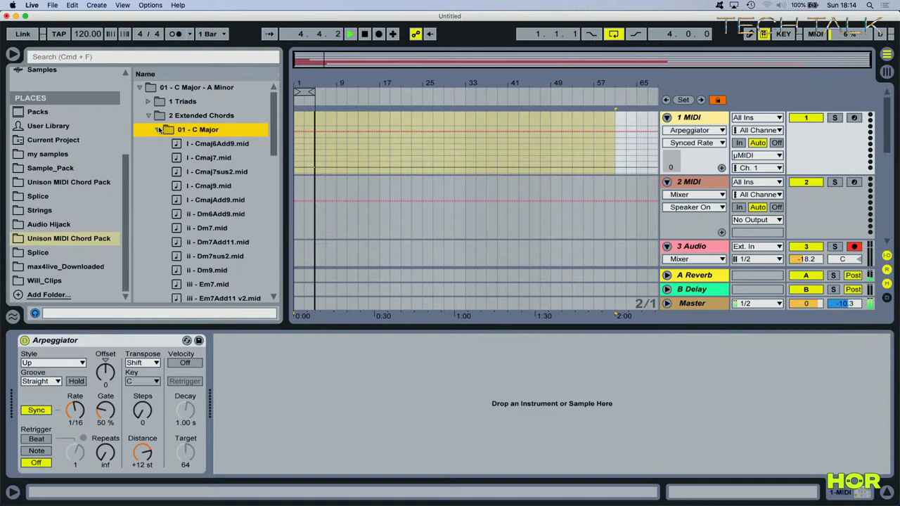
Step: Place the I - Cmaj7.mid chord on the 1 MIDI track from bar 1 to 5
left_click(203, 159)
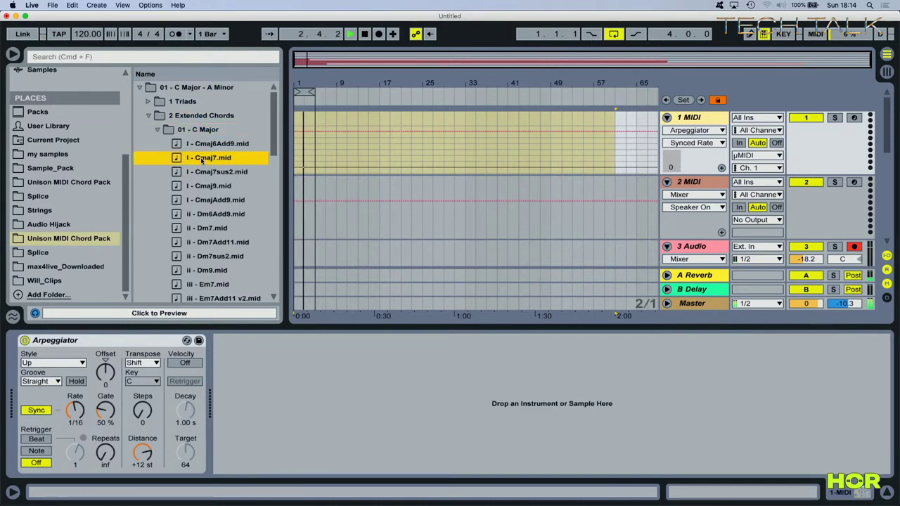
left_click(318, 153)
left_click_drag(299, 152, 296, 117)
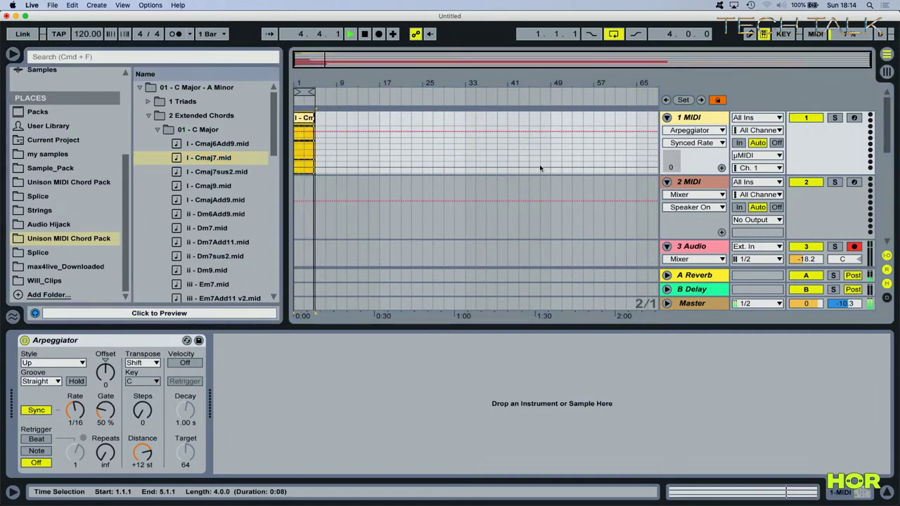
Step: Set the 3 Audio track's volume to -11.0 dB and its monitoring to In
scroll(678, 168, "down", 3)
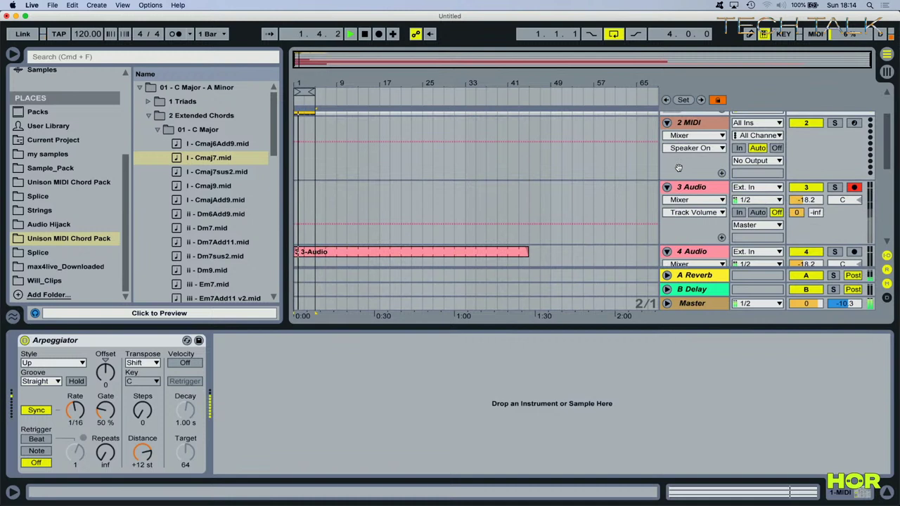
mouse_move(806, 199)
left_mouse_down()
mouse_move(807, 239)
mouse_move(807, 201)
left_mouse_up()
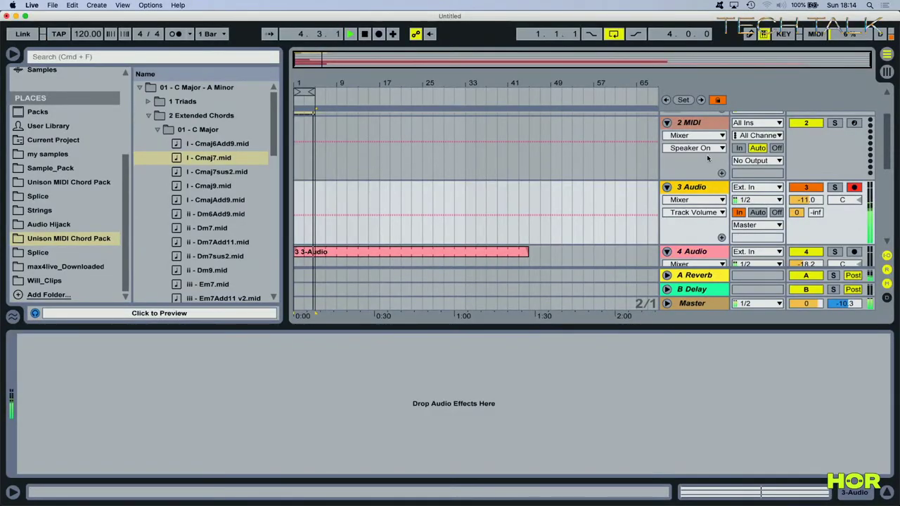
Step: Add the Pitch MIDI effect ahead of the Arpeggiator on the 1 MIDI track and set its pitch to +22 st
scroll(707, 159, "up", 3)
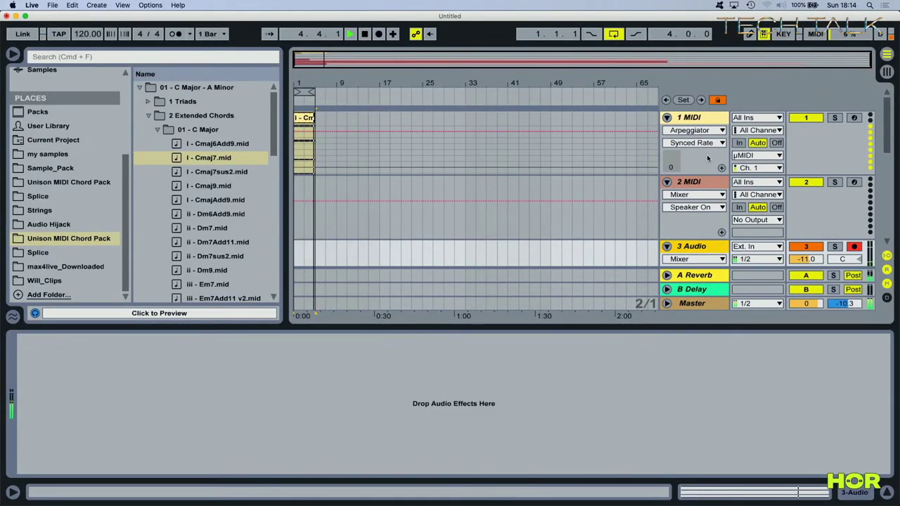
left_click(709, 117)
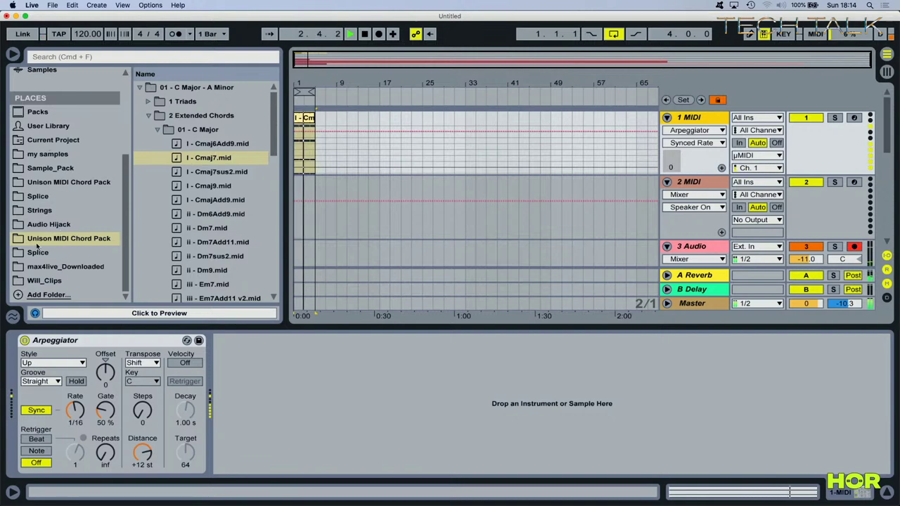
scroll(52, 240, "up", 7)
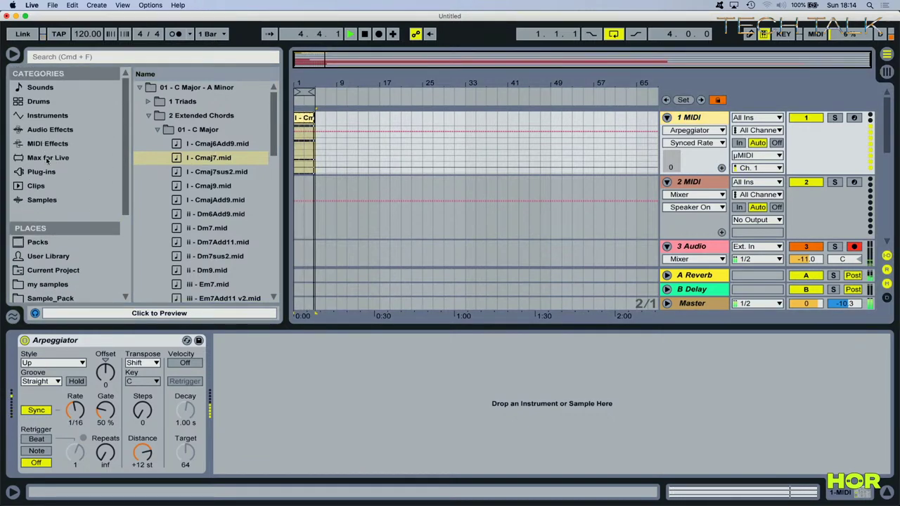
left_click(48, 146)
scroll(175, 218, "down", 1)
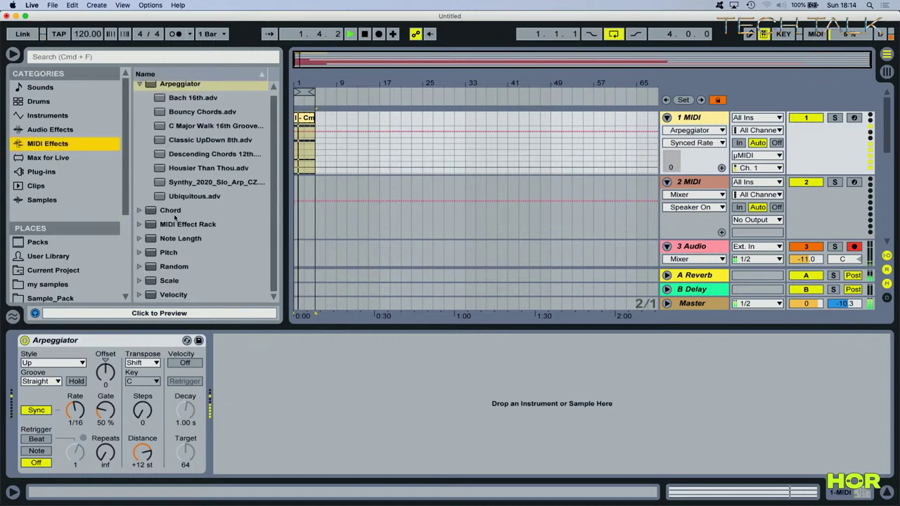
left_click(149, 257)
left_click_drag(153, 258, 51, 371)
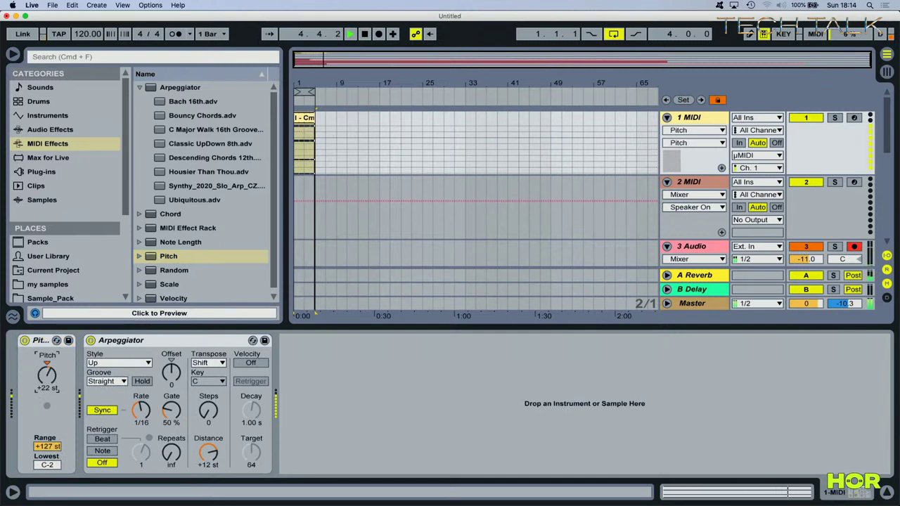
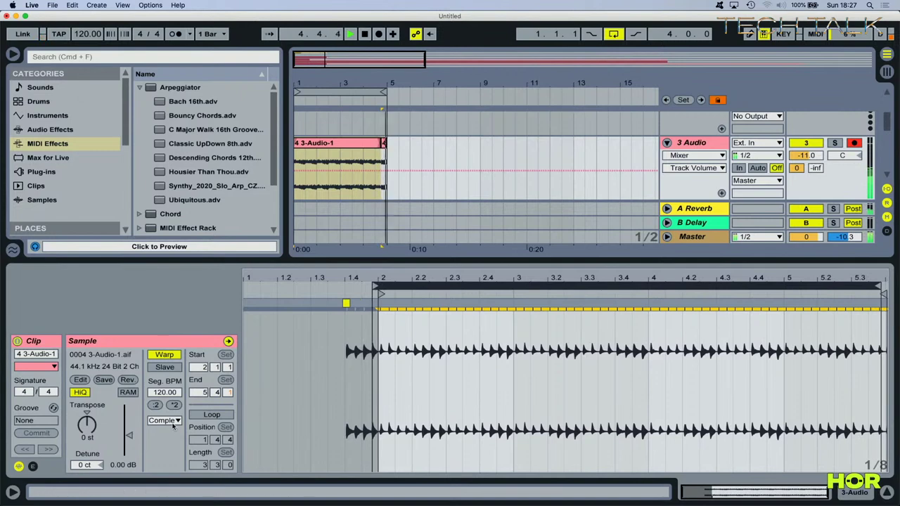
Step: Loop the 3 Audio clip from 1.4.1 for four bars, extend it to bar 5, and set its start to 1.4.1
left_click(211, 415)
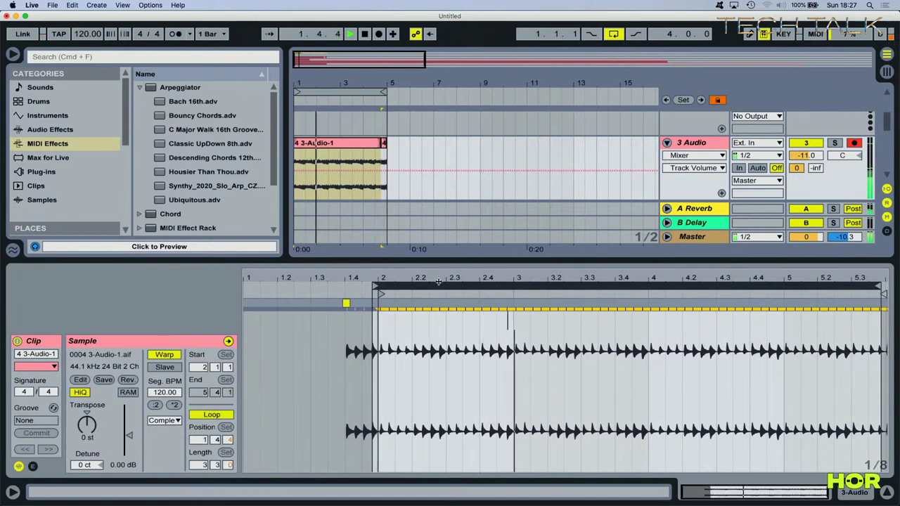
left_click_drag(444, 285, 422, 286)
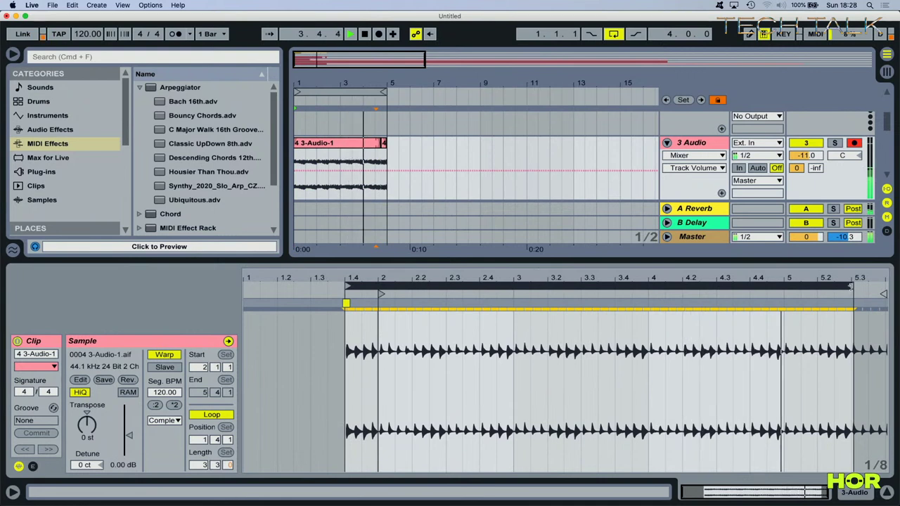
left_click_drag(851, 286, 883, 285)
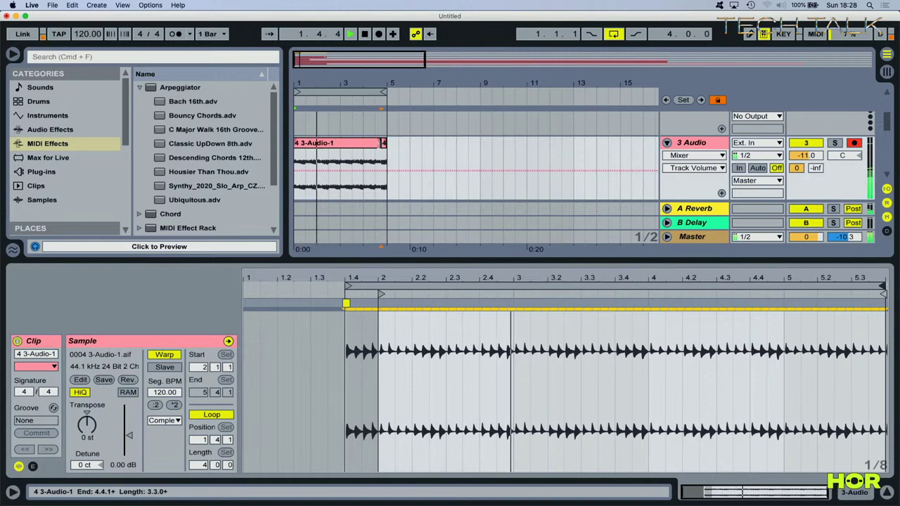
left_click(388, 143)
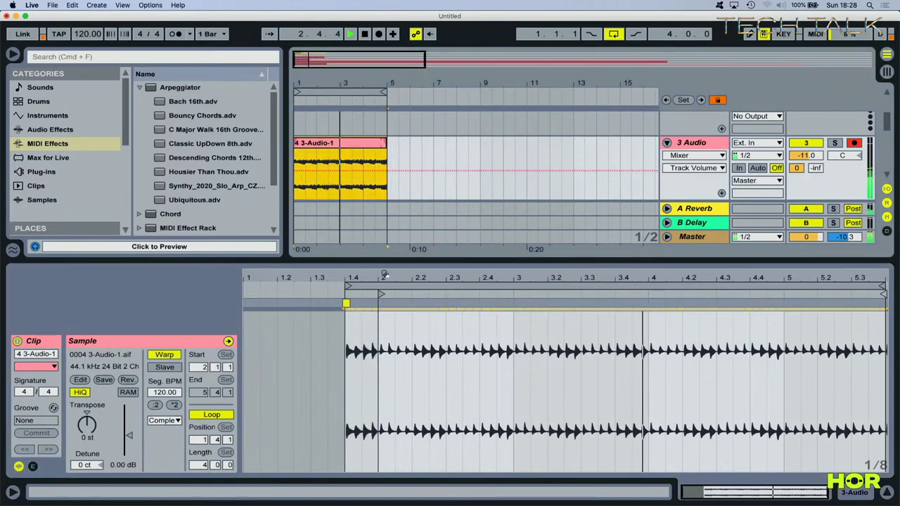
left_click_drag(382, 293, 348, 294)
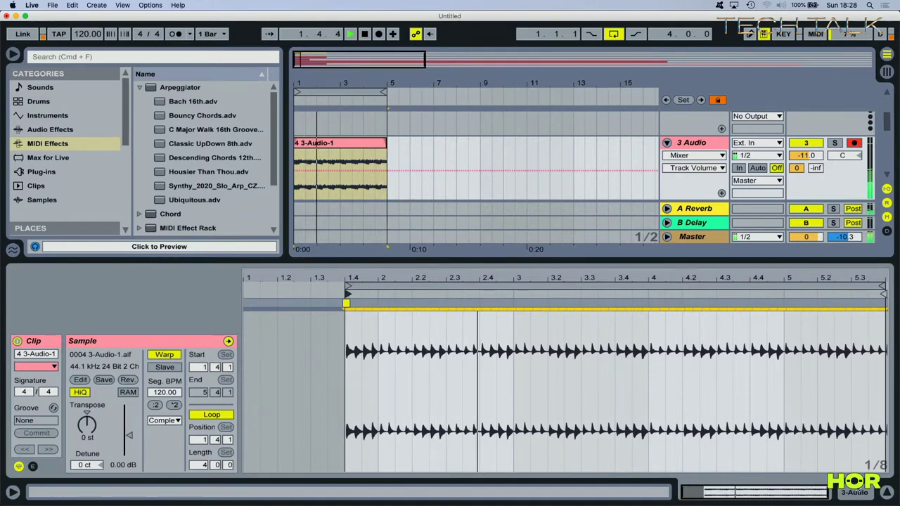
Step: Reactivate the 4 Audio and 5 Audio tracks and set the 5 Audio track's volume to -14.2 dB
key("super+t")
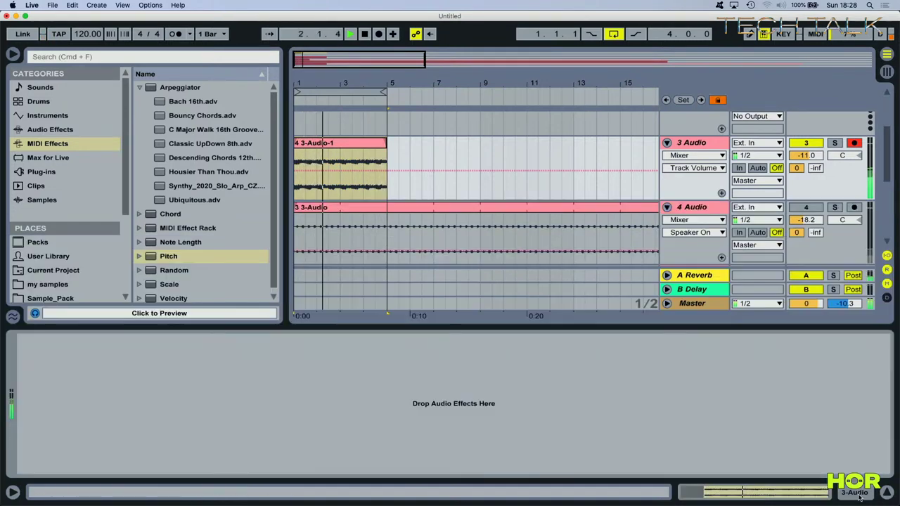
left_click(807, 207)
key("super+t")
key("super+t")
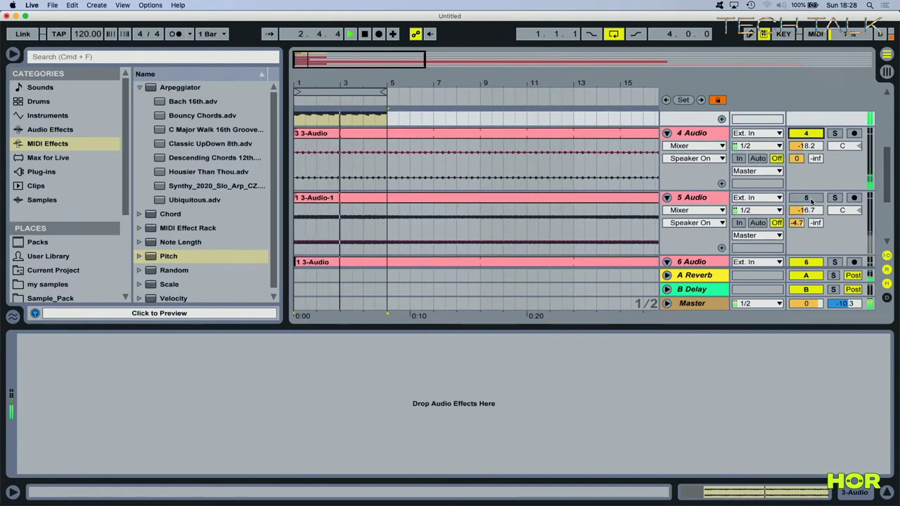
mouse_move(806, 211)
left_mouse_down()
mouse_move(806, 190)
mouse_move(806, 208)
left_mouse_up()
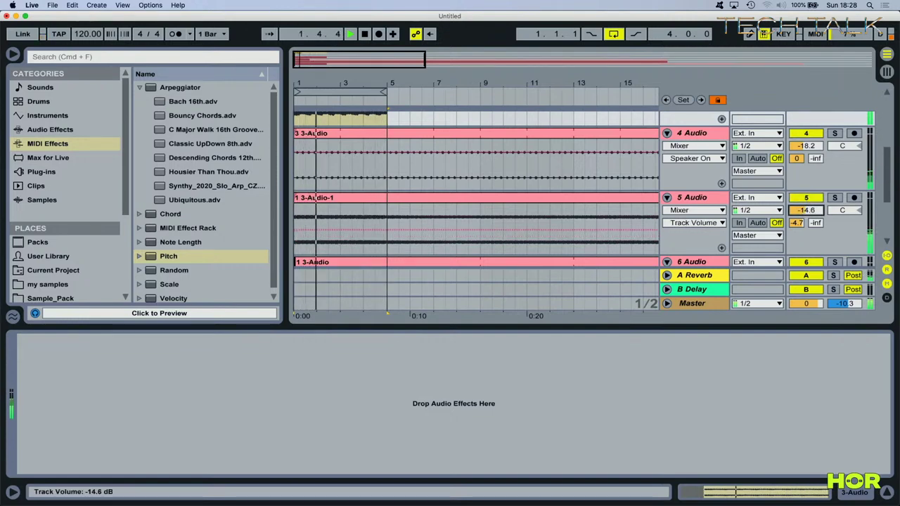
Step: Review the layered audio tracks and the 1 MIDI track's device chain while the loop plays
scroll(799, 209, "up", 5)
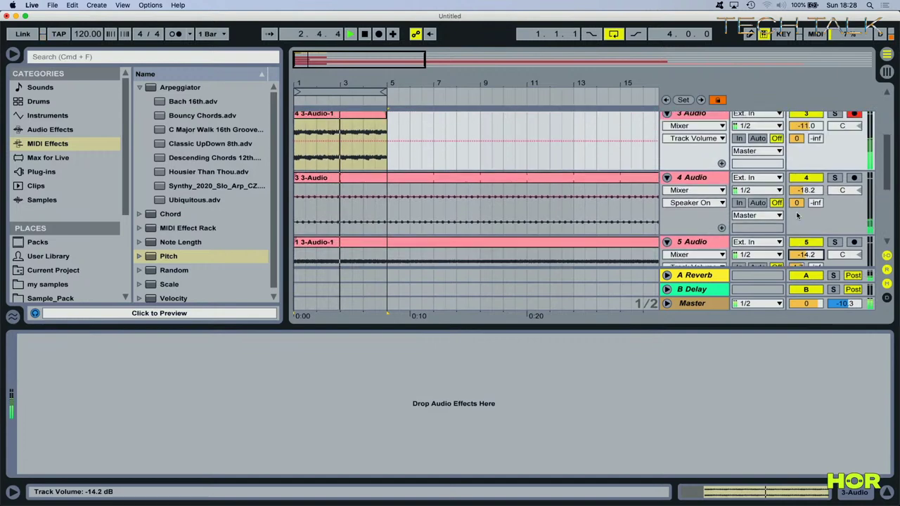
scroll(798, 216, "down", 5)
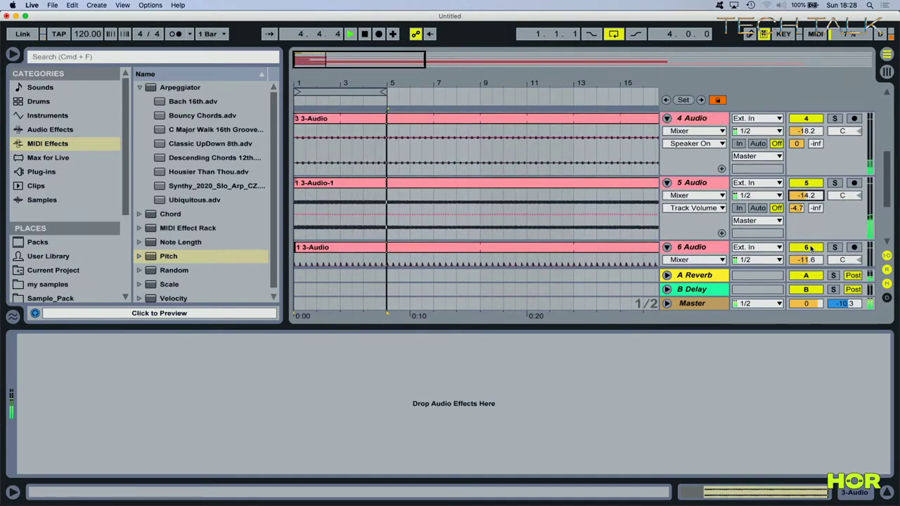
scroll(810, 246, "down", 4)
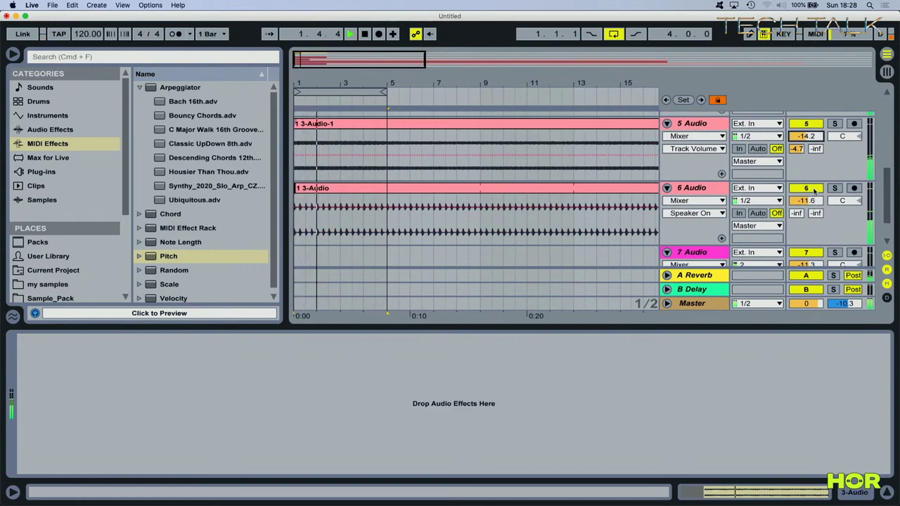
scroll(593, 243, "up", 6)
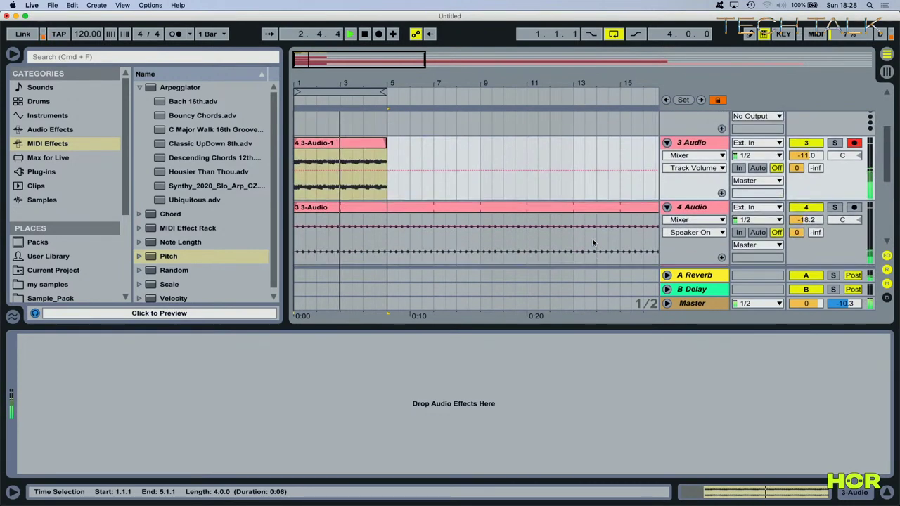
scroll(633, 183, "up", 6)
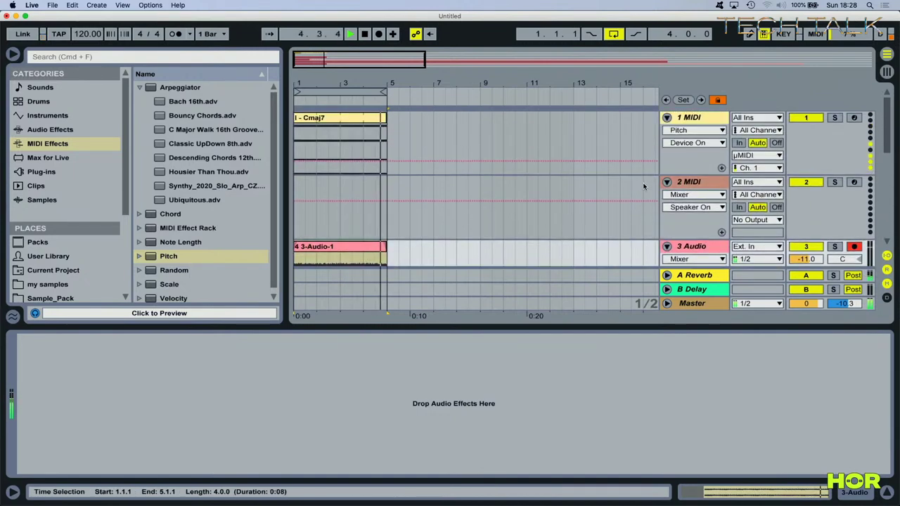
left_click(712, 118)
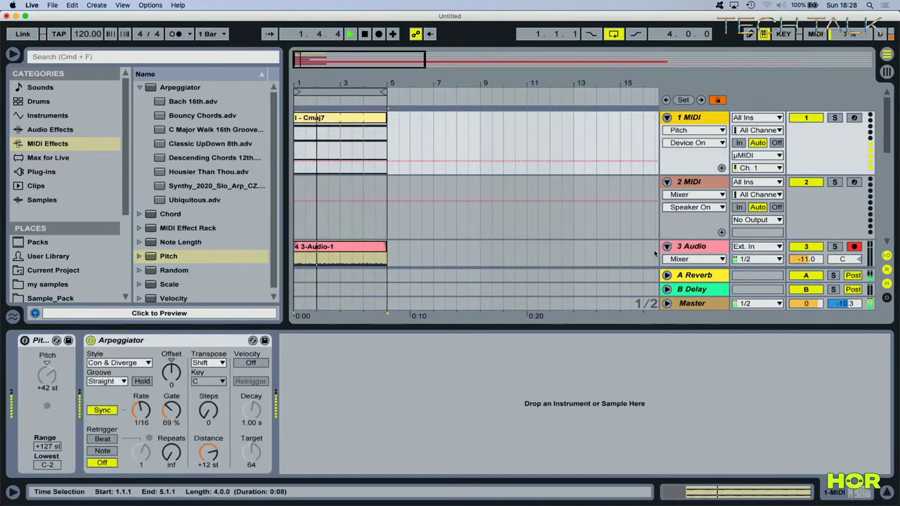
scroll(673, 241, "down", 6)
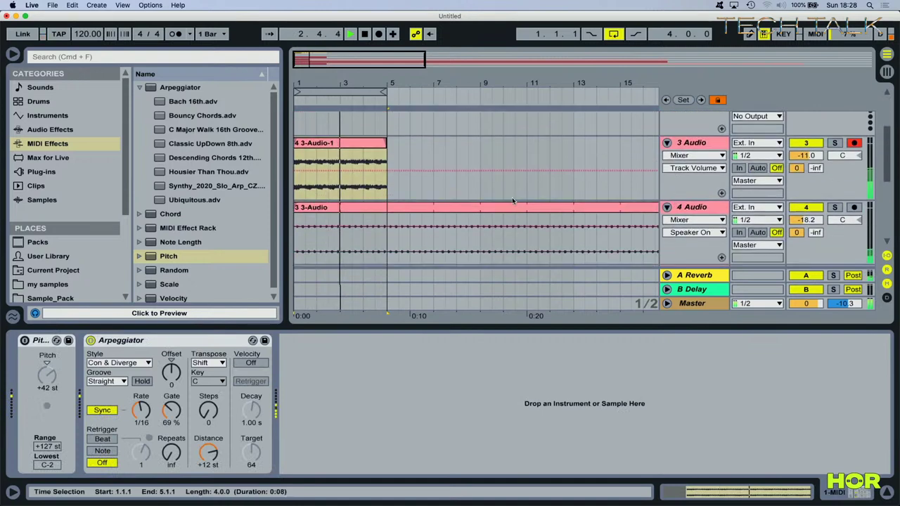
scroll(458, 197, "down", 1)
scroll(457, 197, "up", 6)
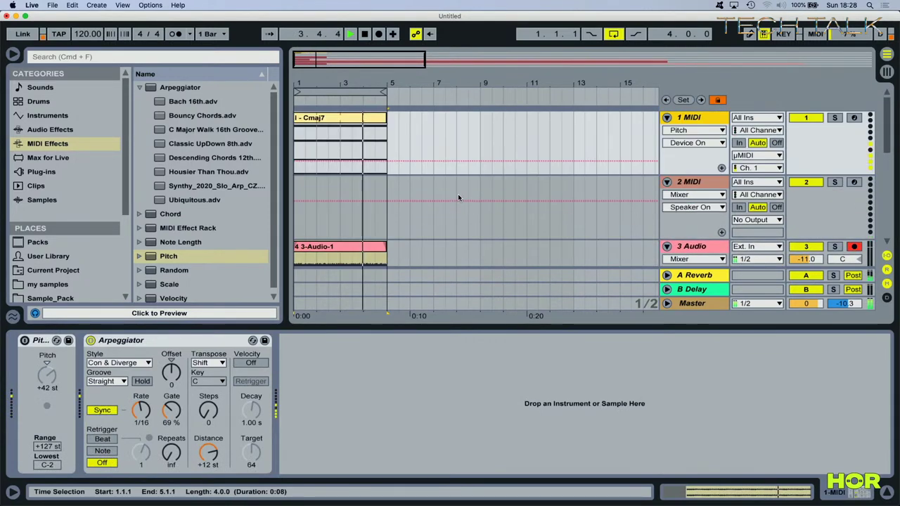
scroll(458, 197, "down", 10)
scroll(457, 197, "down", 1)
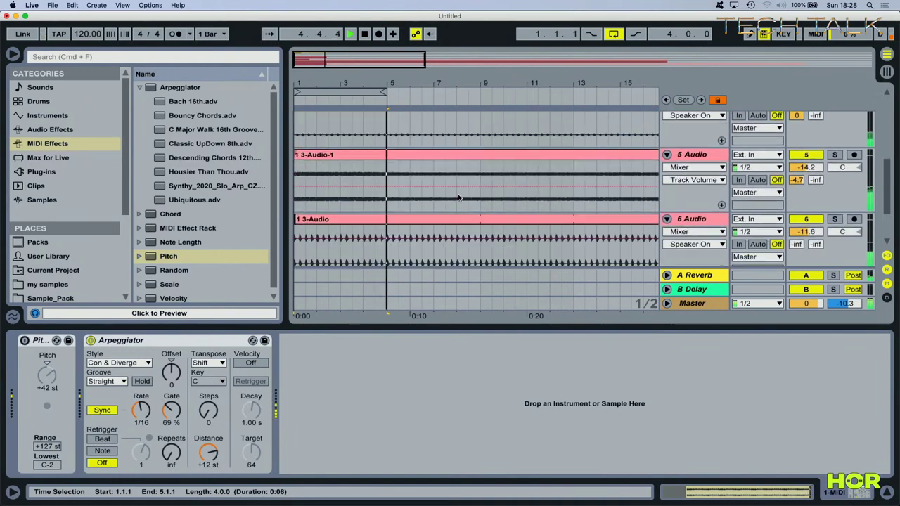
scroll(517, 215, "up", 6)
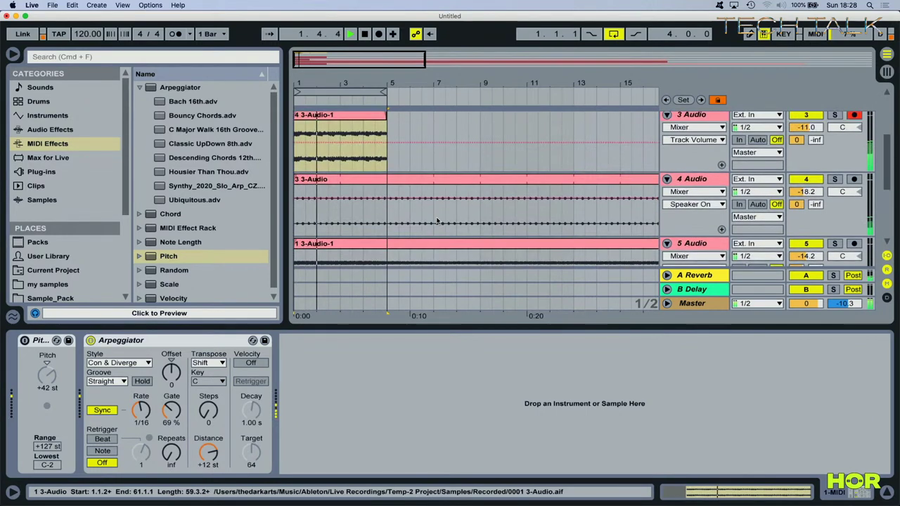
scroll(568, 231, "down", 9)
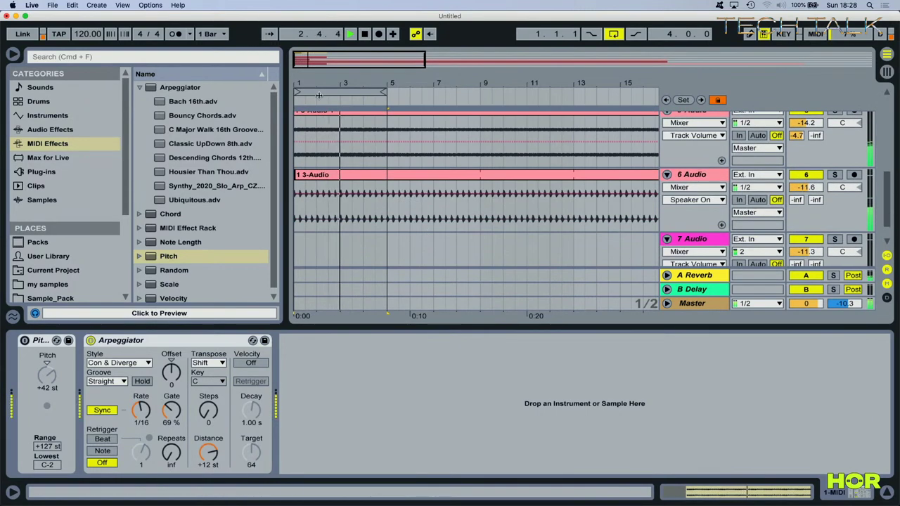
Step: Extend the 6 Audio kick clip's start to 1.1.1 and cut out beats 2 and 4 of bar 1
left_click_drag(299, 84, 296, 174)
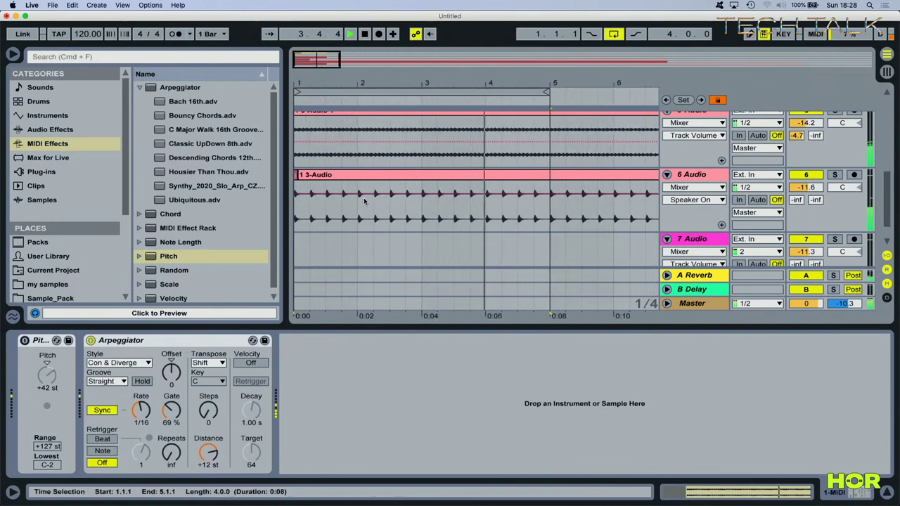
left_click(296, 174)
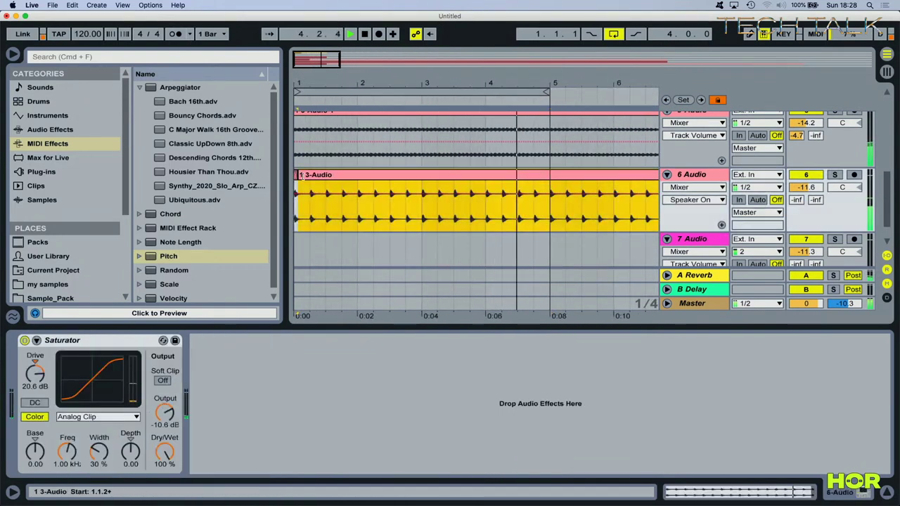
left_click(309, 211)
left_click(328, 204)
key("super+e")
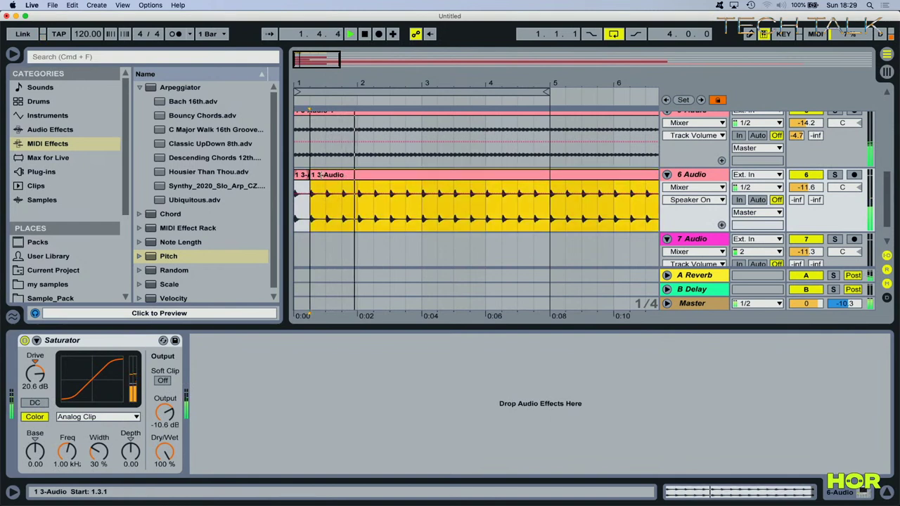
left_click_drag(342, 208, 358, 211)
key("super+e")
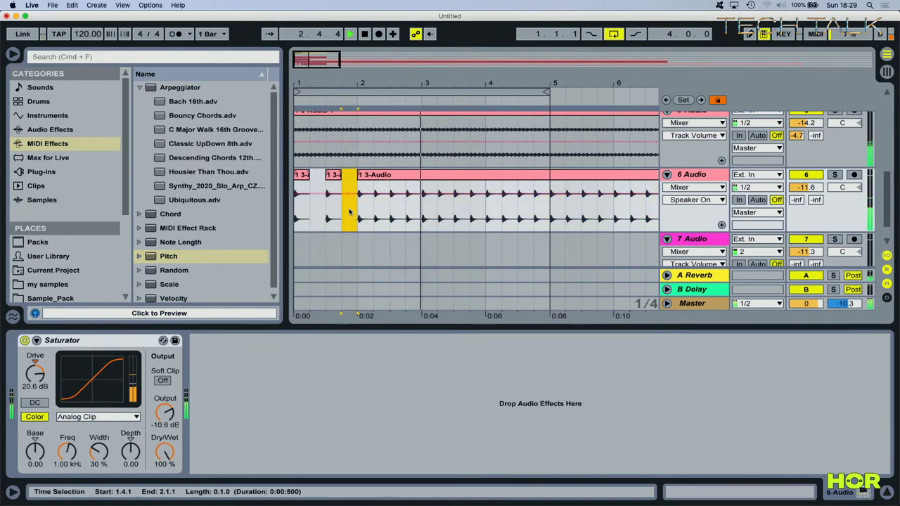
key("Delete")
Step: Clear bars 2 to 4 on the 6 Audio track and fill them with three duplicates of the bar 1 kick pattern
left_click_drag(359, 180, 295, 204)
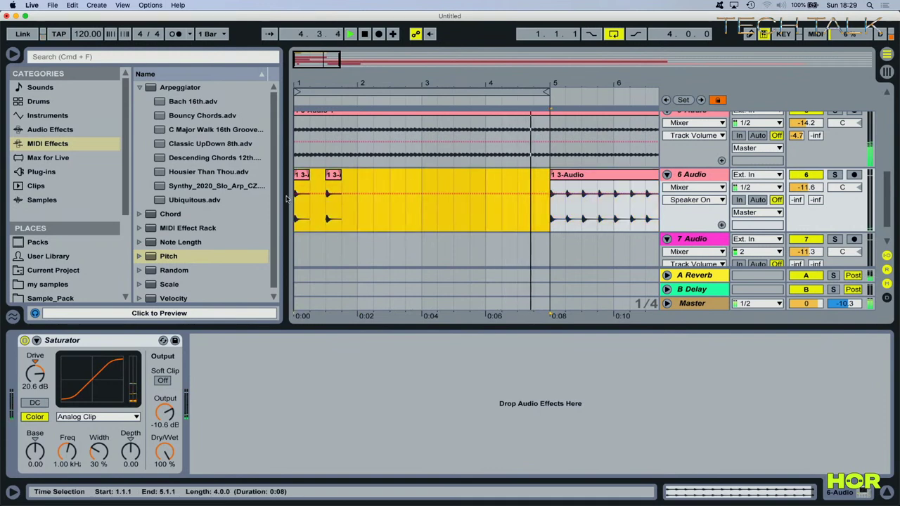
left_click(356, 182)
left_click_drag(356, 182, 294, 186)
key("super+d")
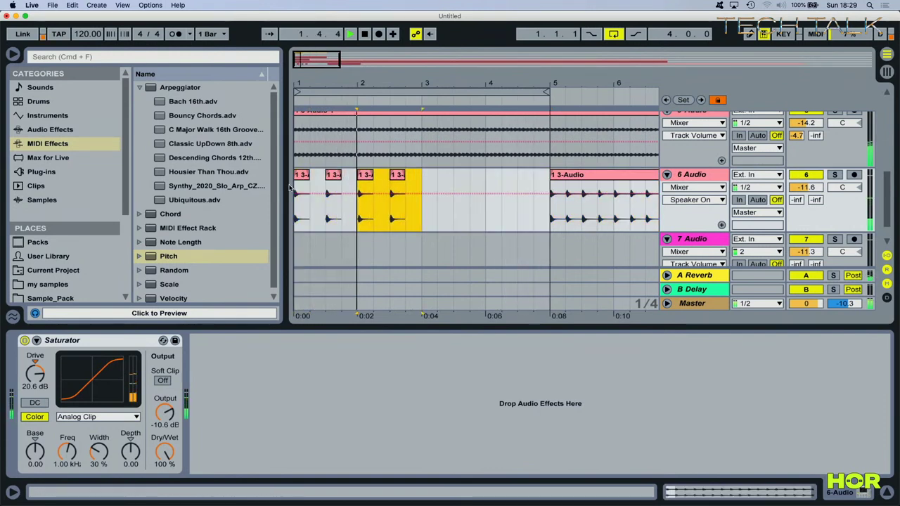
key("super+d")
key("super+d")
Step: Set the song tempo to 113.00 BPM and deactivate the 5 Audio and 3 Audio tracks
left_click_drag(87, 34, 88, 40)
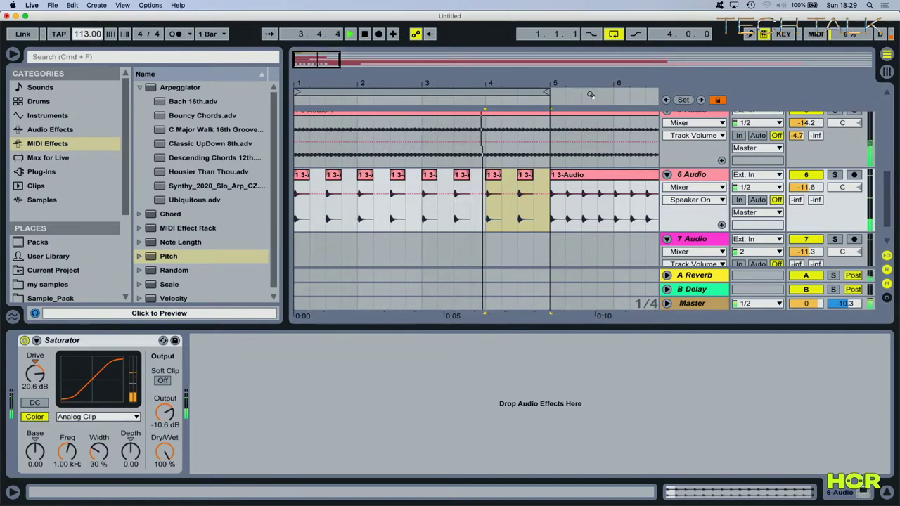
scroll(825, 176, "up", 2)
scroll(816, 169, "up", 3)
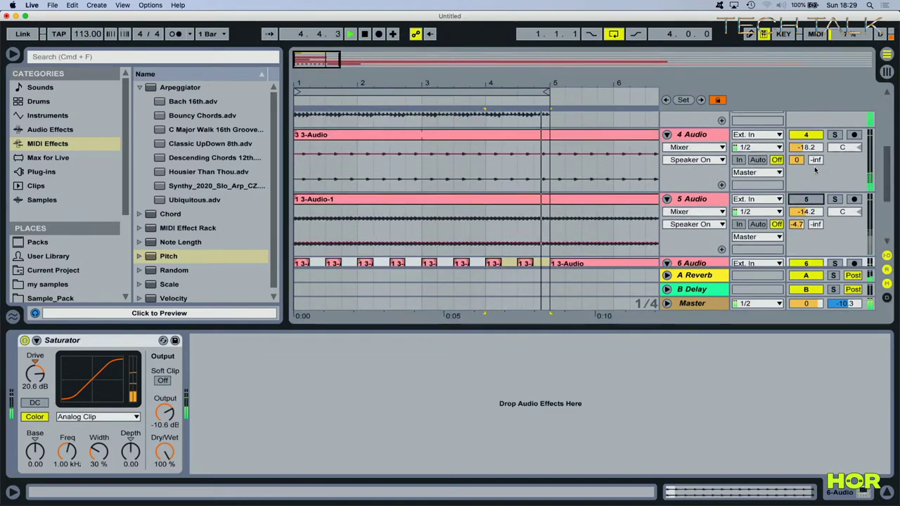
scroll(807, 145, "up", 3)
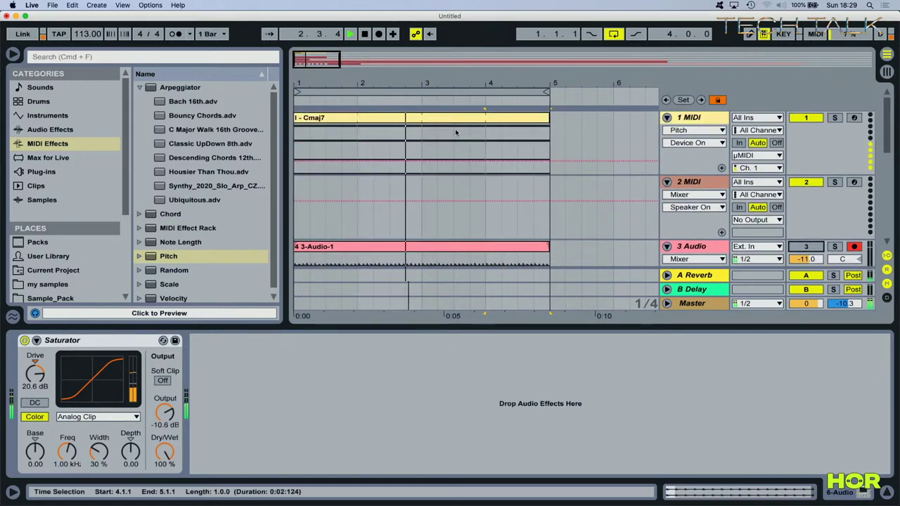
Step: Delete the Cmaj7 chord clip from the 1 MIDI track
left_click(464, 121)
left_click(396, 114)
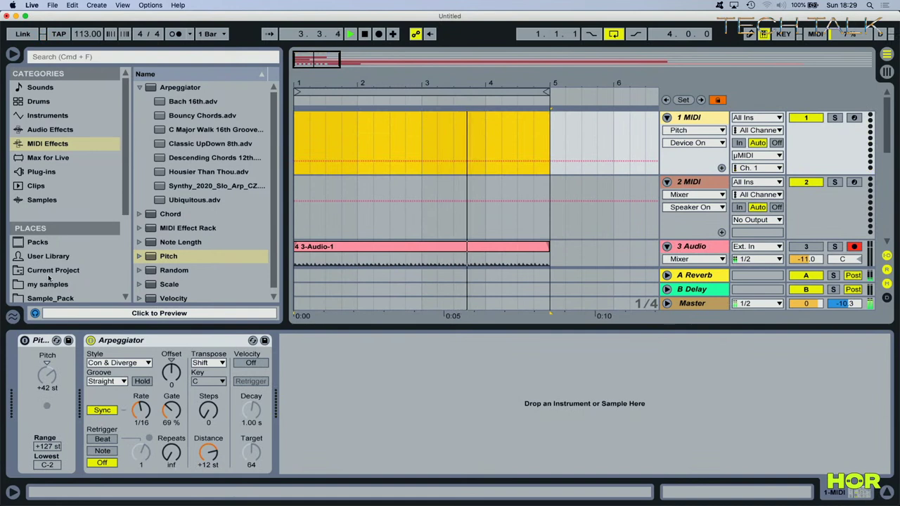
Step: Place Minor Prog 2 (i-VII-I-V) from the Unison MIDI Chord Pack's C Major - A Minor advanced progressions at bar 1 of 1 MIDI
scroll(53, 265, "down", 3)
left_click(60, 243)
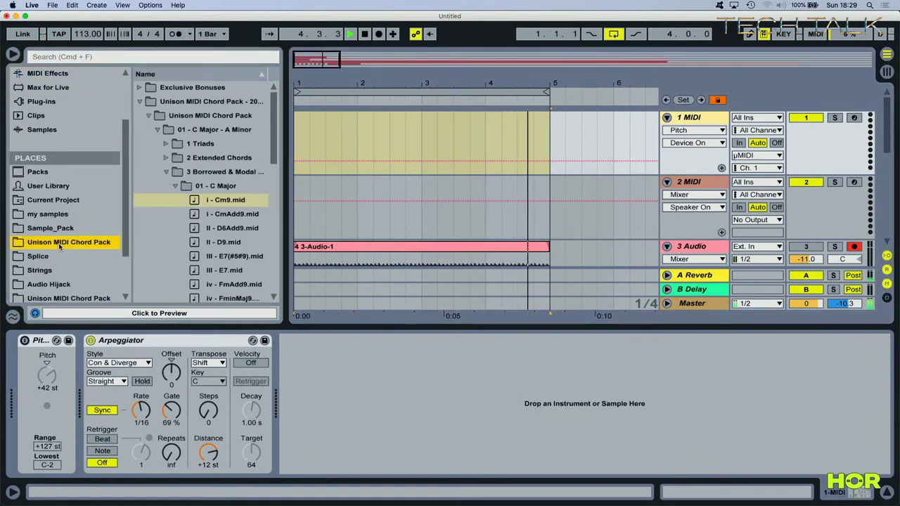
left_click(165, 172)
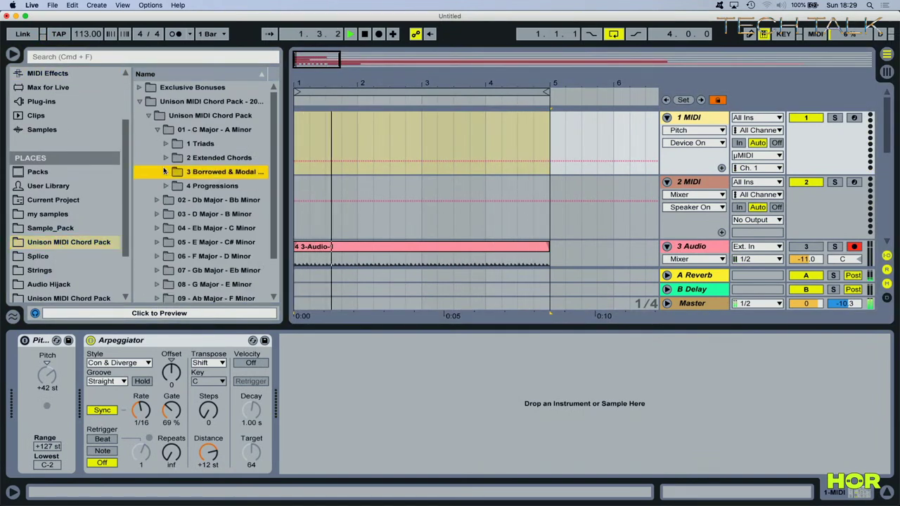
left_click(171, 185)
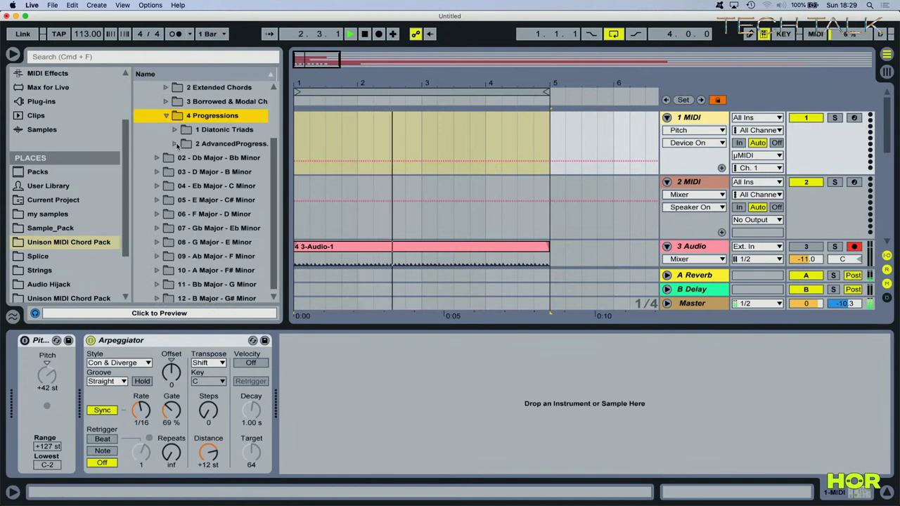
left_click(175, 145)
left_click(183, 173)
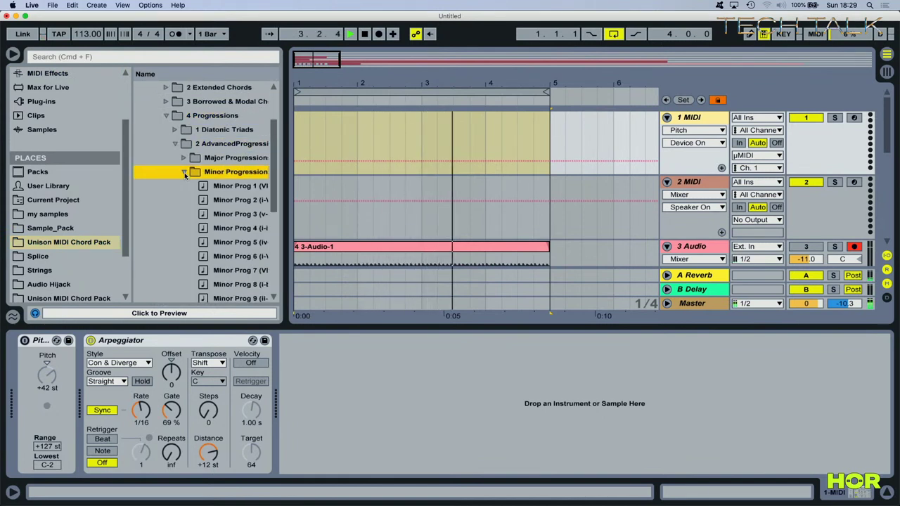
left_click(223, 200)
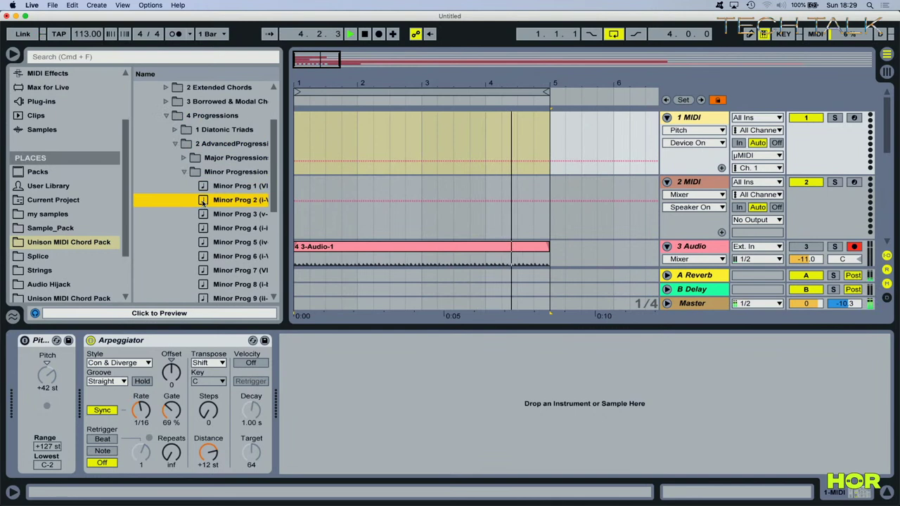
left_click_drag(203, 201, 297, 123)
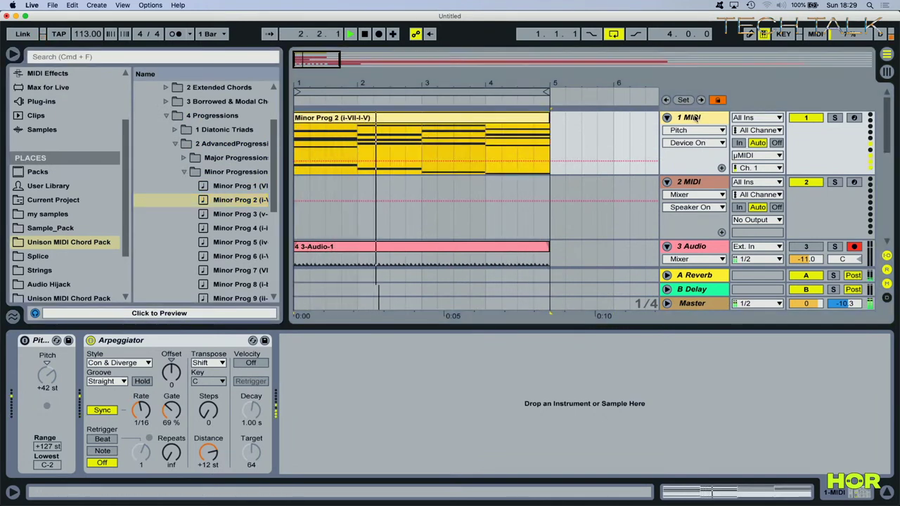
Step: Duplicate the 3 Audio track together with its recorded clip
scroll(699, 174, "down", 3)
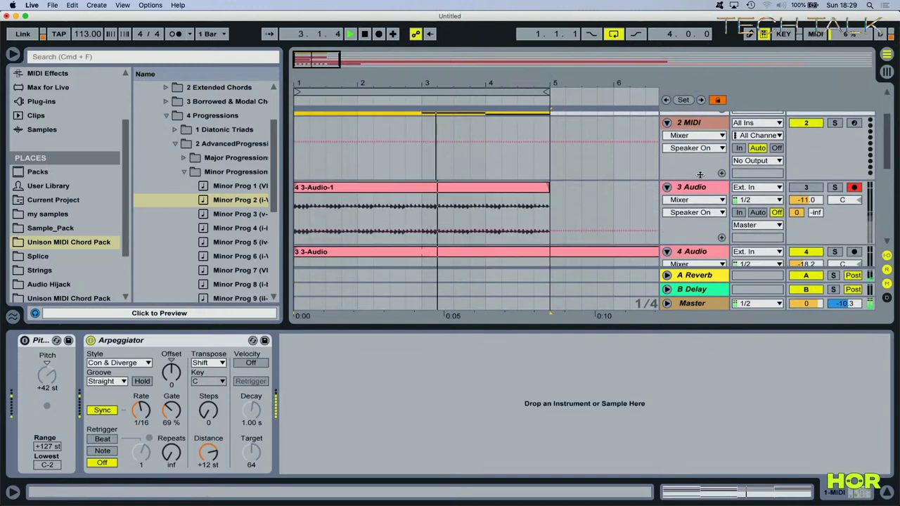
left_click(491, 187)
key("Down")
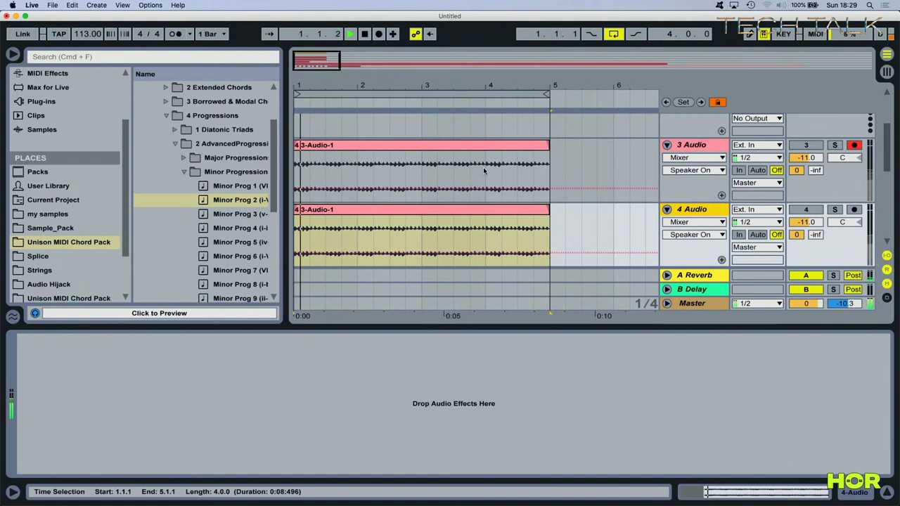
Step: Delete the clip from the 3 Audio track, then activate the track with input monitoring set to In
left_click(468, 146)
key("Delete")
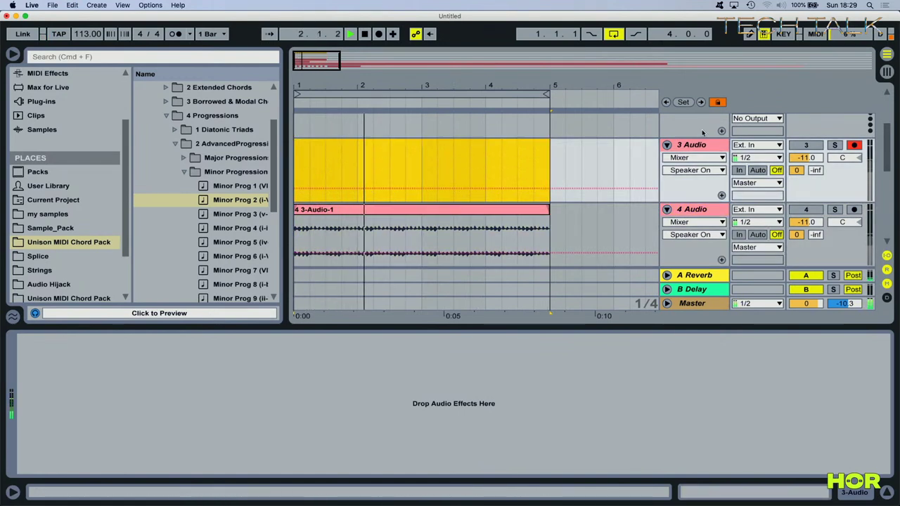
left_click(807, 145)
left_click(740, 170)
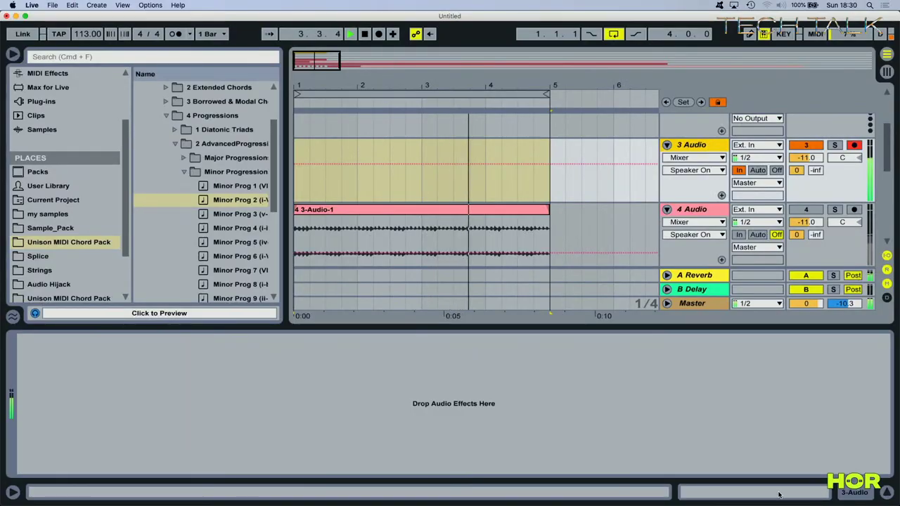
Step: Show the device chain of the 1 MIDI track
key("BackSpace")
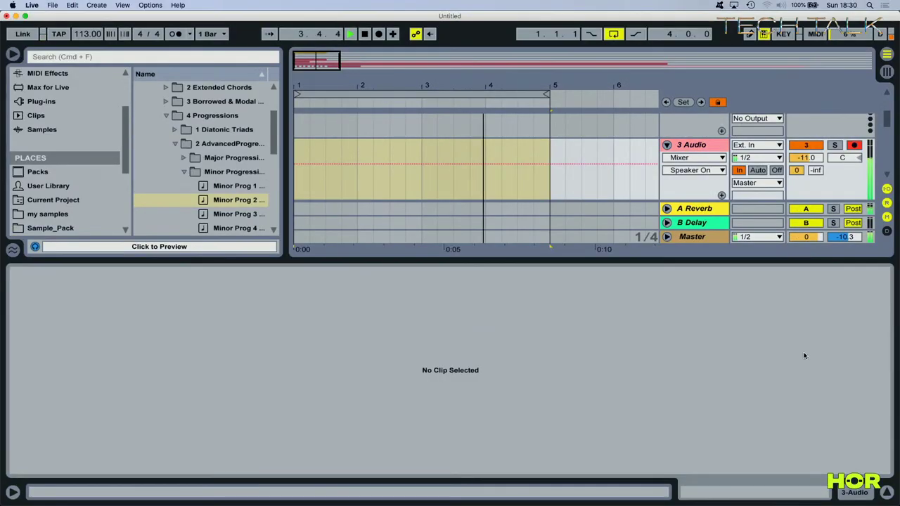
scroll(767, 137, "up", 3)
left_click(716, 118)
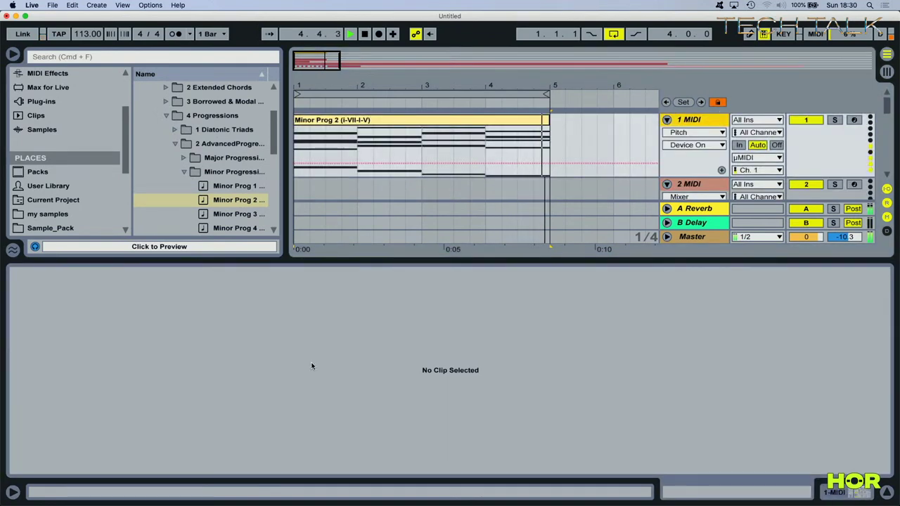
left_click(856, 495)
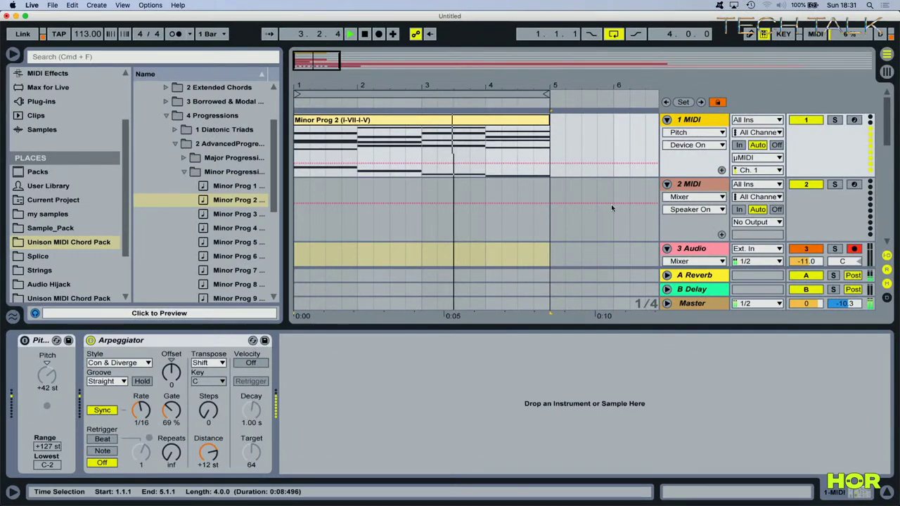
Step: Add a Simple Delay audio effect to the 3 Audio track
scroll(718, 169, "down", 5)
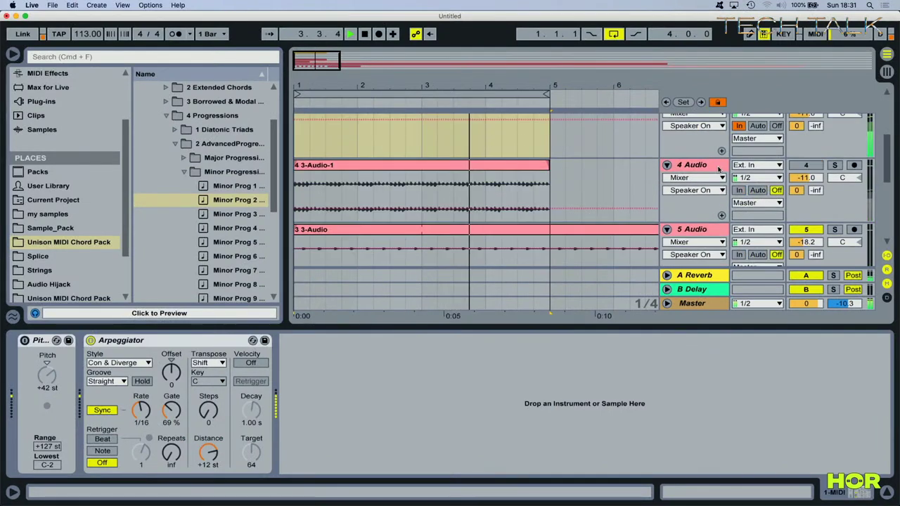
scroll(708, 154, "up", 1)
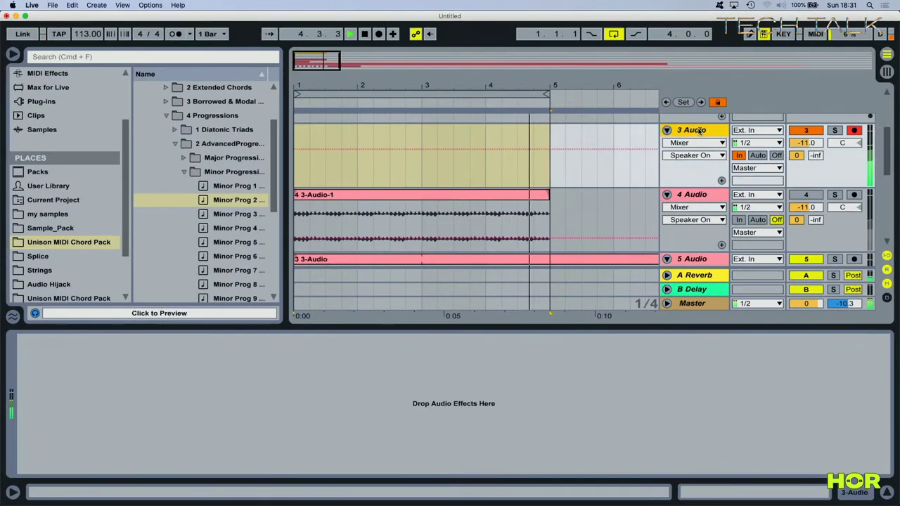
left_click(692, 130)
left_click(48, 88)
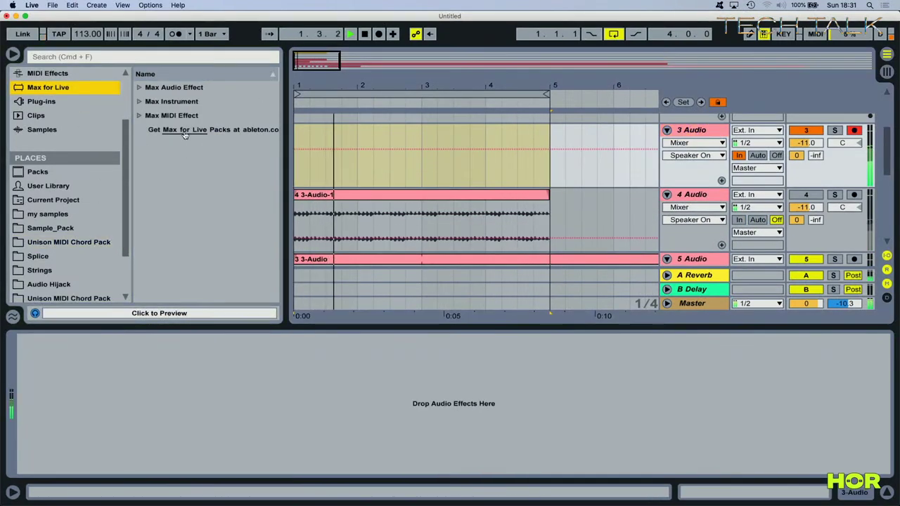
scroll(56, 216, "down", 3)
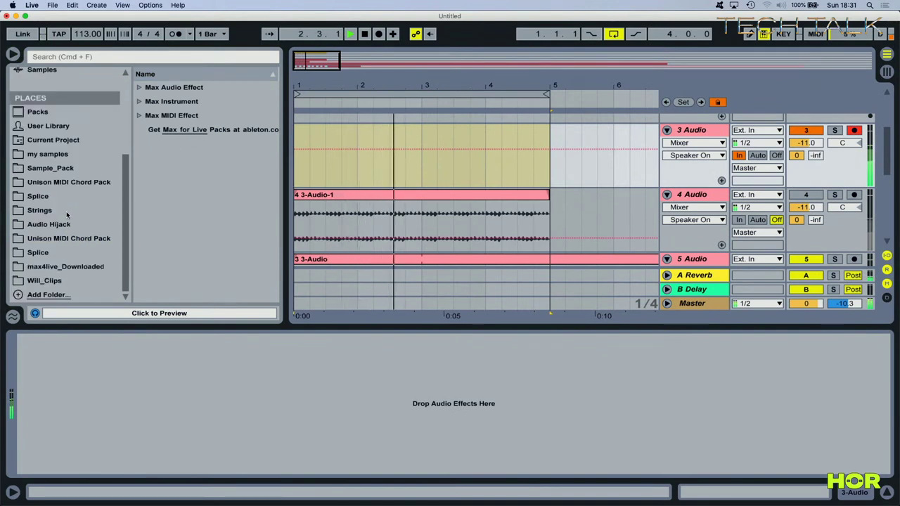
scroll(58, 222, "up", 4)
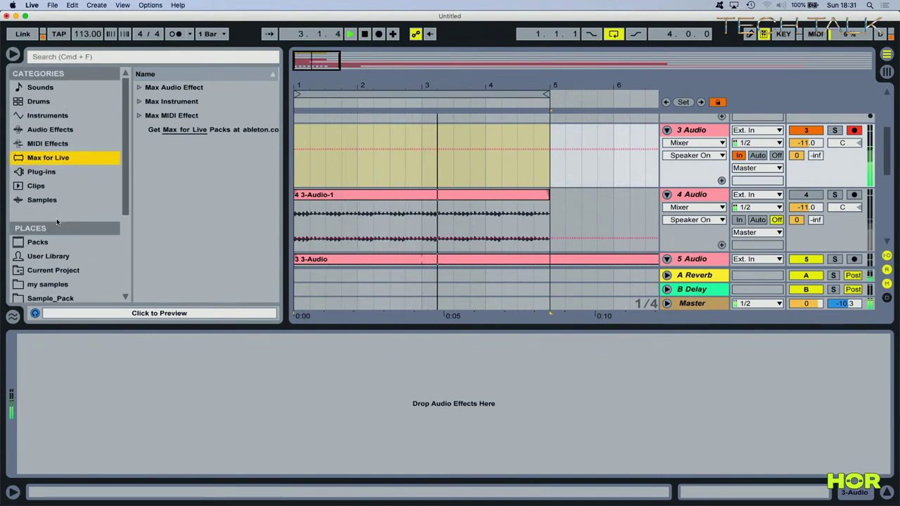
left_click(50, 131)
scroll(175, 199, "down", 2)
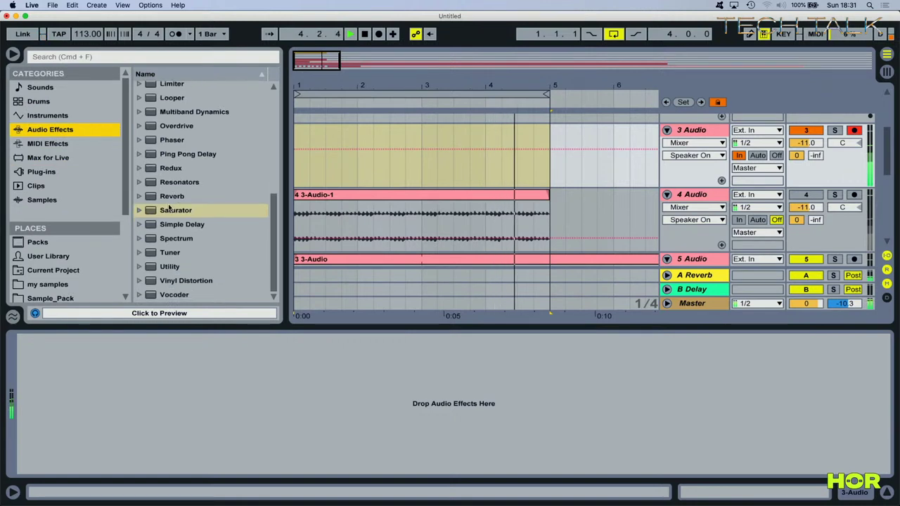
left_click(151, 226)
left_click_drag(150, 445, 145, 437)
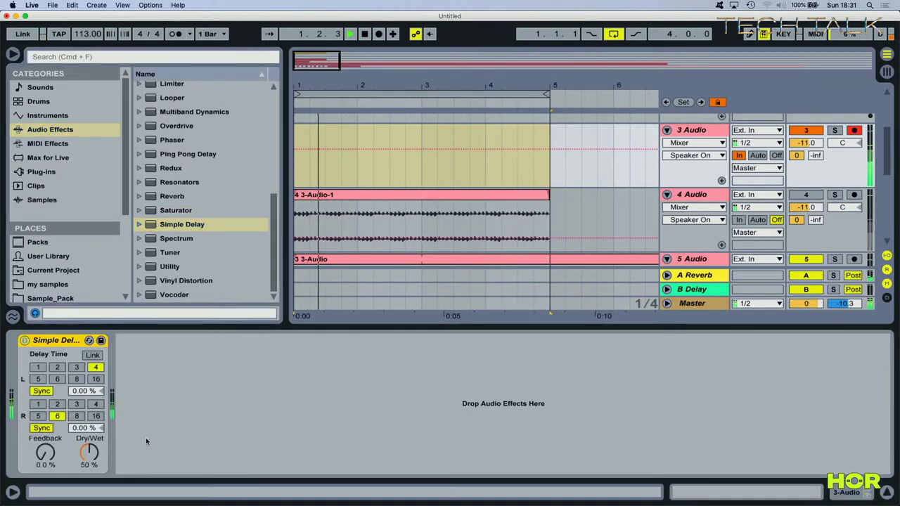
Step: Try the Simple Delay with 43% feedback and both the left and right beat delays at 2
left_click_drag(45, 455, 45, 458)
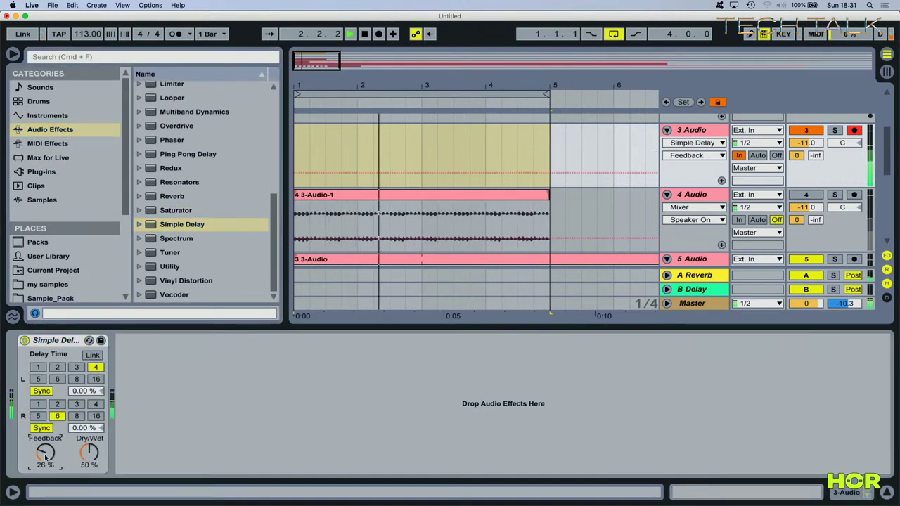
left_click(77, 380)
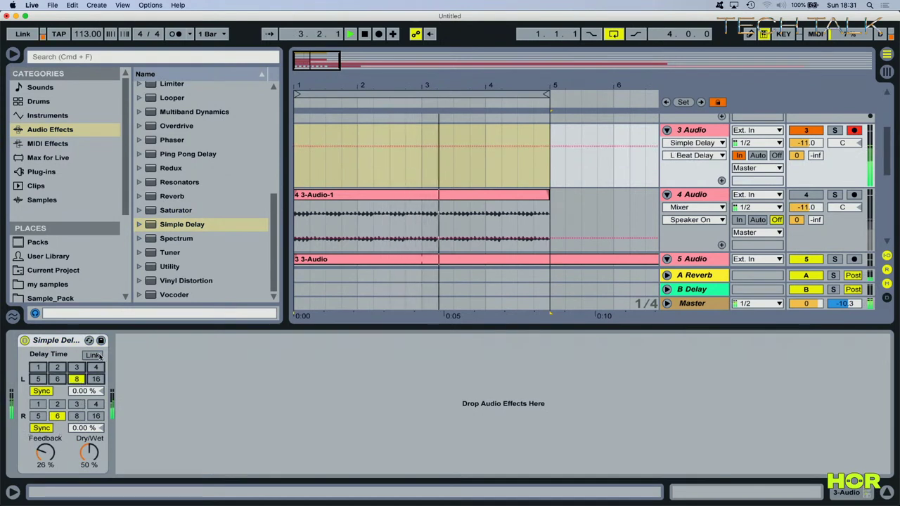
left_click_drag(45, 454, 45, 449)
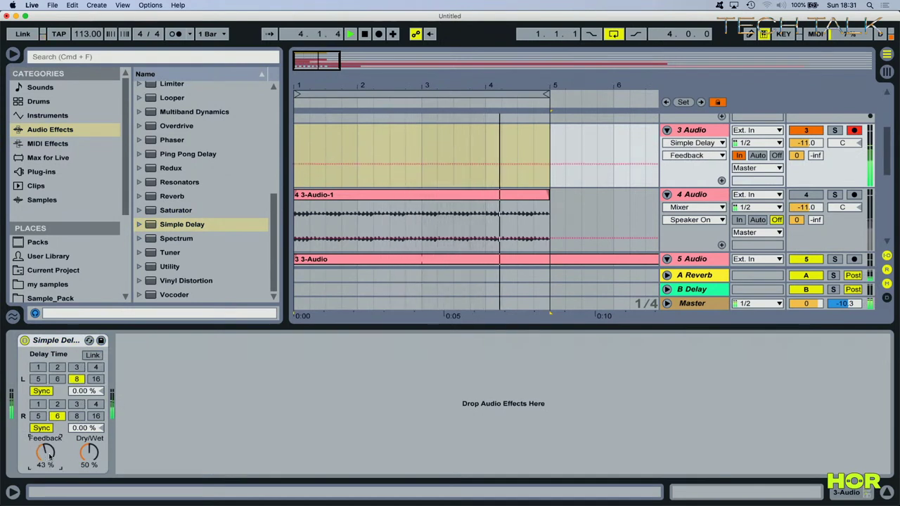
left_click(57, 367)
left_click(57, 404)
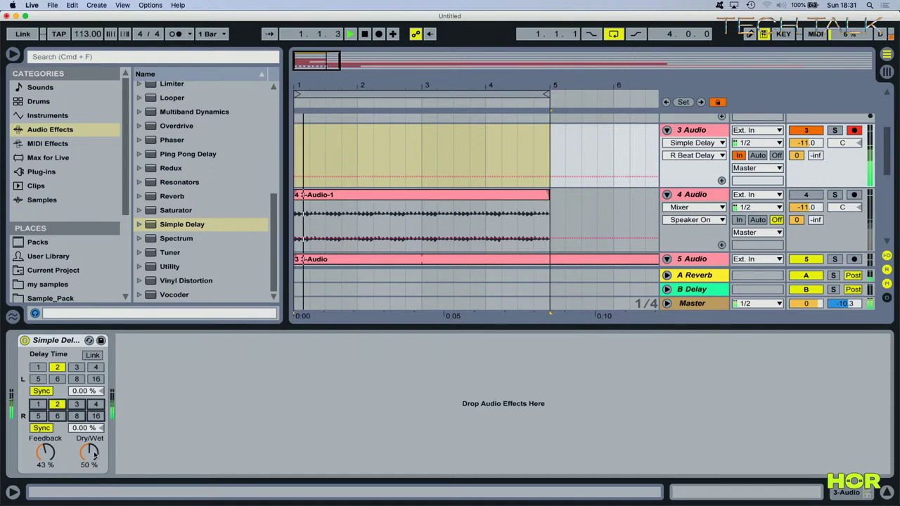
Step: Set the Simple Delay to 36% dry/wet and 63% feedback, with both left and right beat delays at 3
left_click_drag(89, 453, 45, 441)
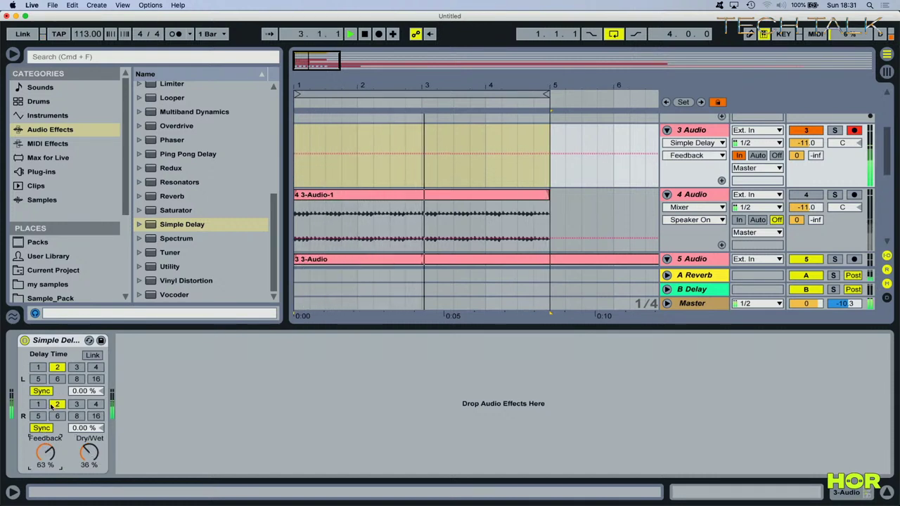
left_click(77, 404)
left_click(77, 368)
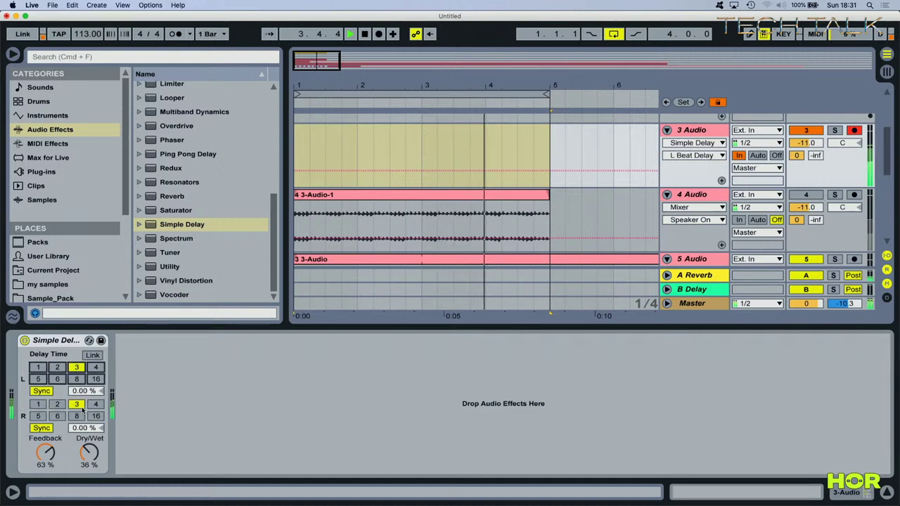
Step: Set the Simple Delay's dry/wet to 40% and the 3 Audio track volume to -8.5 dB
left_click_drag(88, 454, 89, 451)
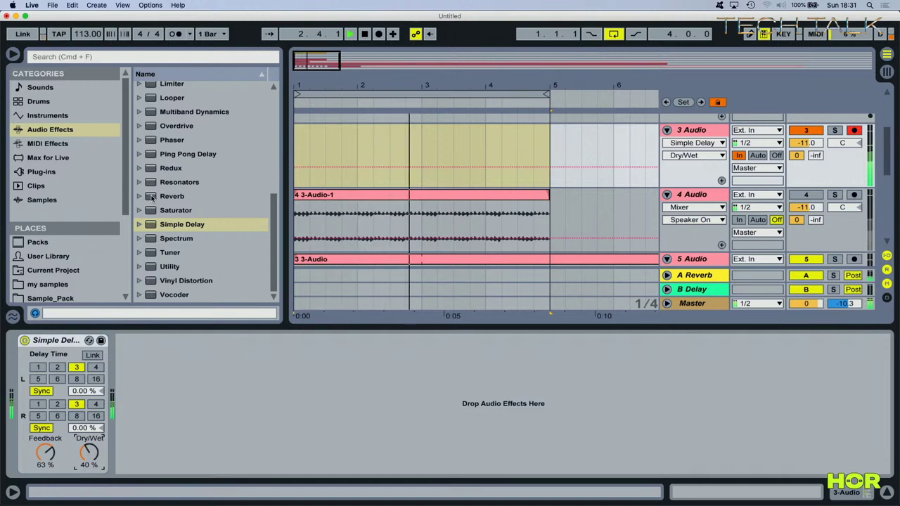
mouse_move(796, 155)
left_mouse_down()
mouse_move(797, 172)
mouse_move(806, 135)
mouse_move(807, 143)
left_mouse_up()
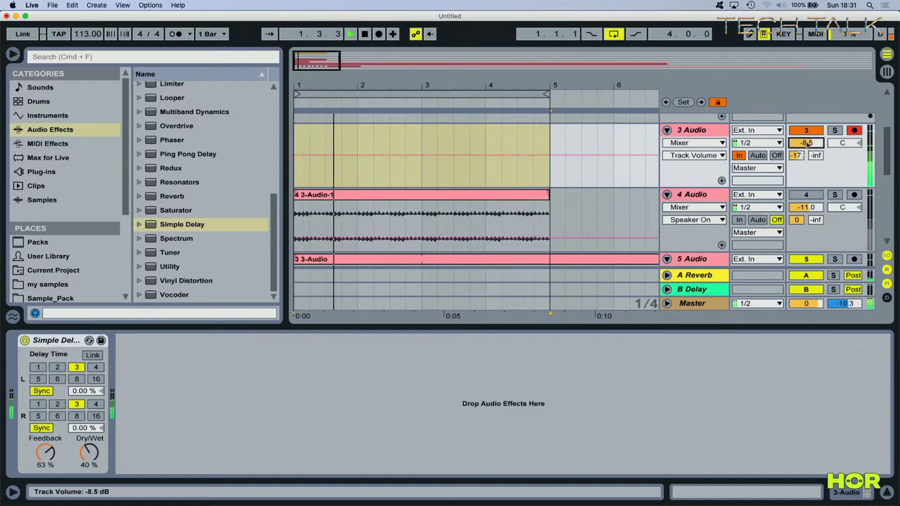
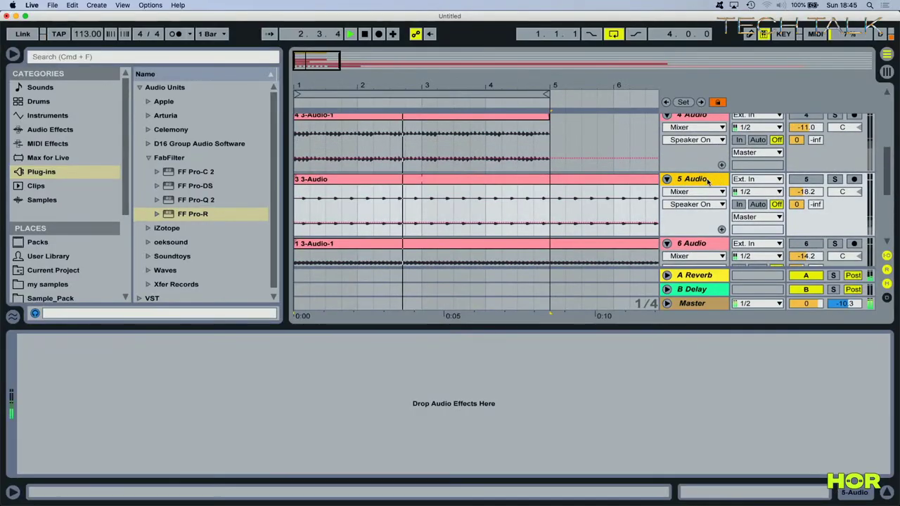
Step: Turn on the Simple Delay on the 3 Audio track and set its dry/wet to 37%
scroll(708, 183, "up", 1)
left_click(703, 199)
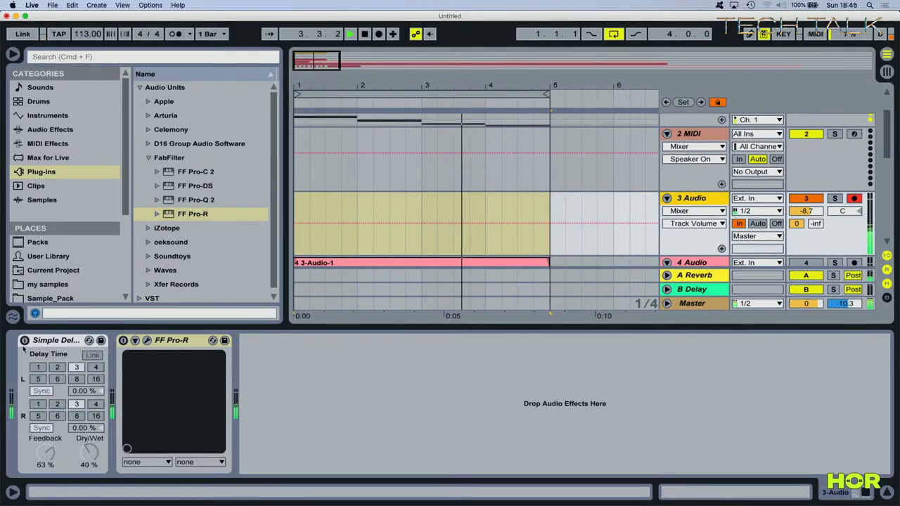
left_click_drag(89, 453, 89, 457)
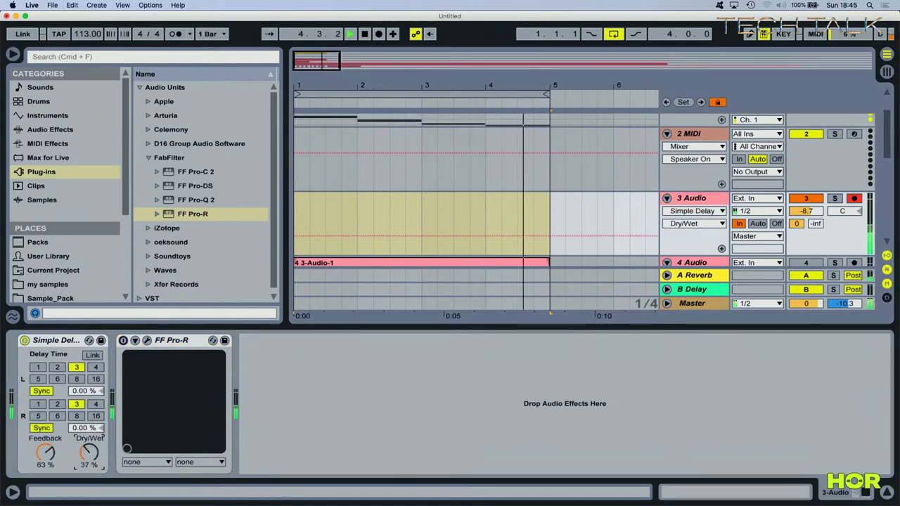
Step: Delete the Minor Prog 2 (i-VII-I-V) clip from the 1 MIDI track
scroll(437, 213, "down", 5)
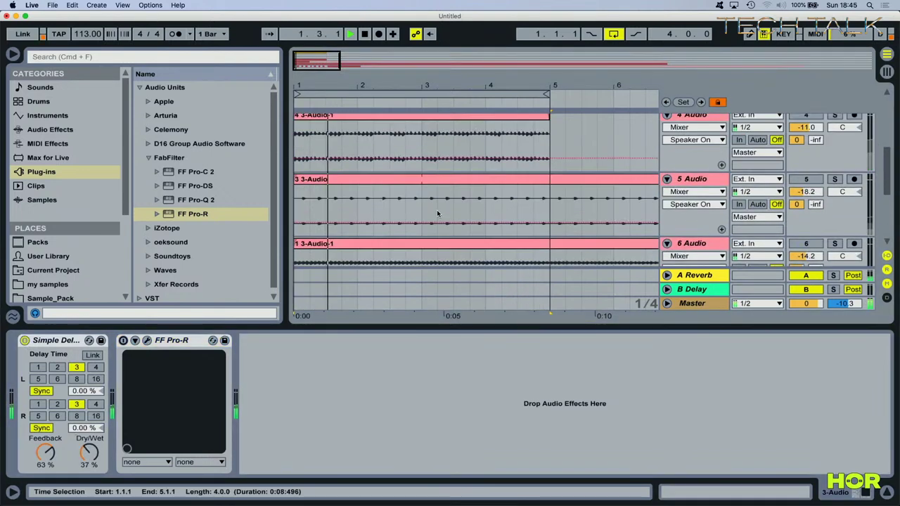
scroll(437, 213, "up", 2)
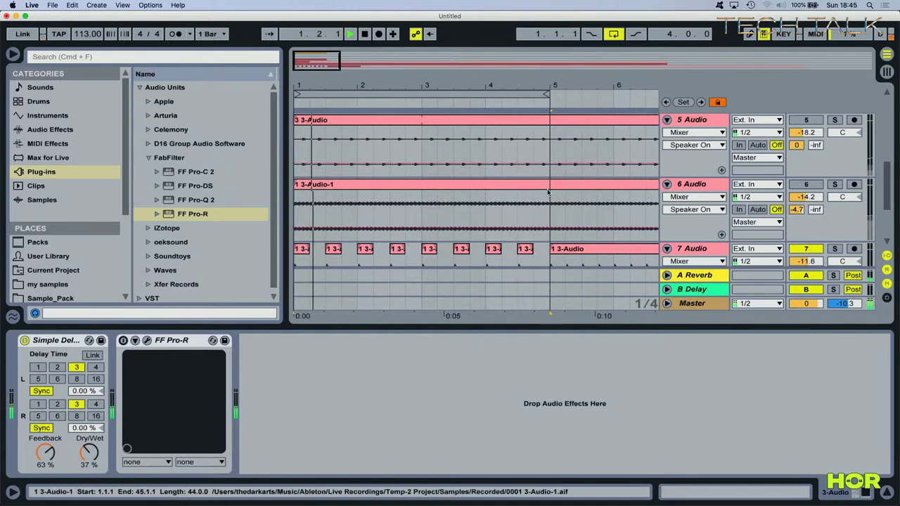
scroll(701, 176, "up", 6)
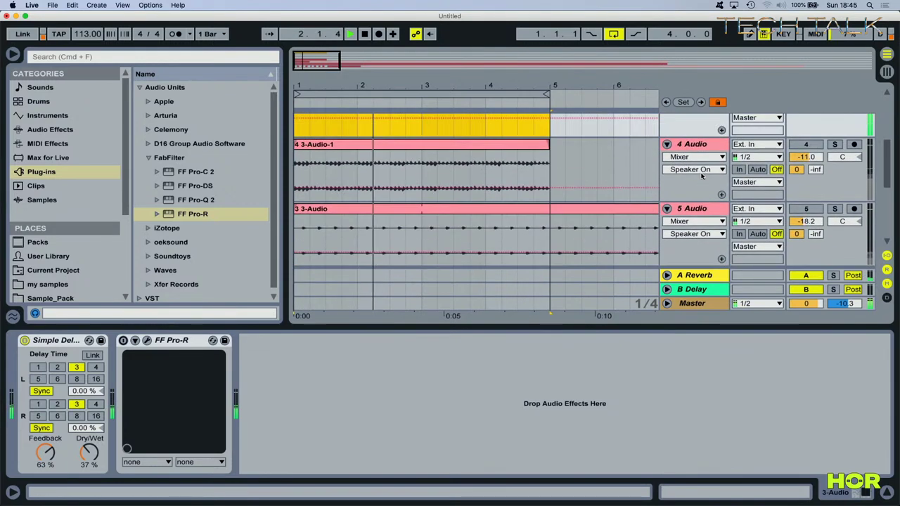
scroll(701, 176, "up", 4)
left_click(466, 120)
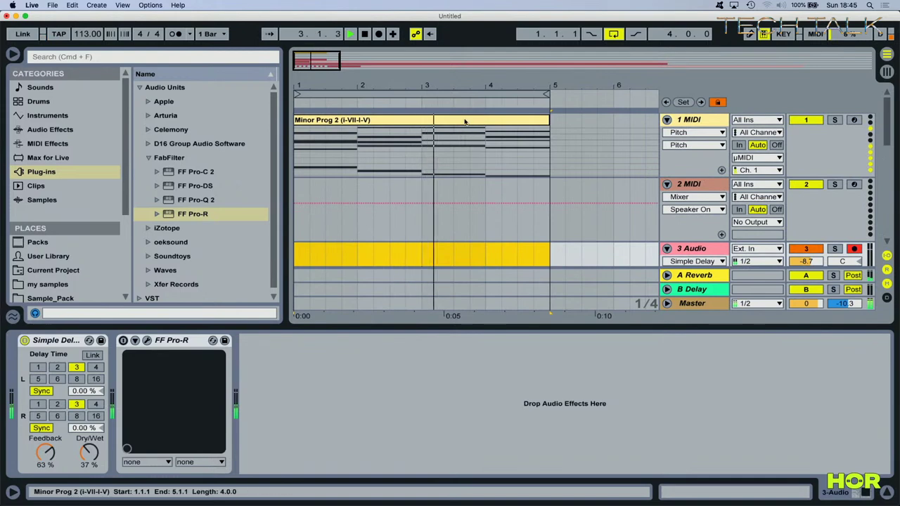
left_click(466, 120)
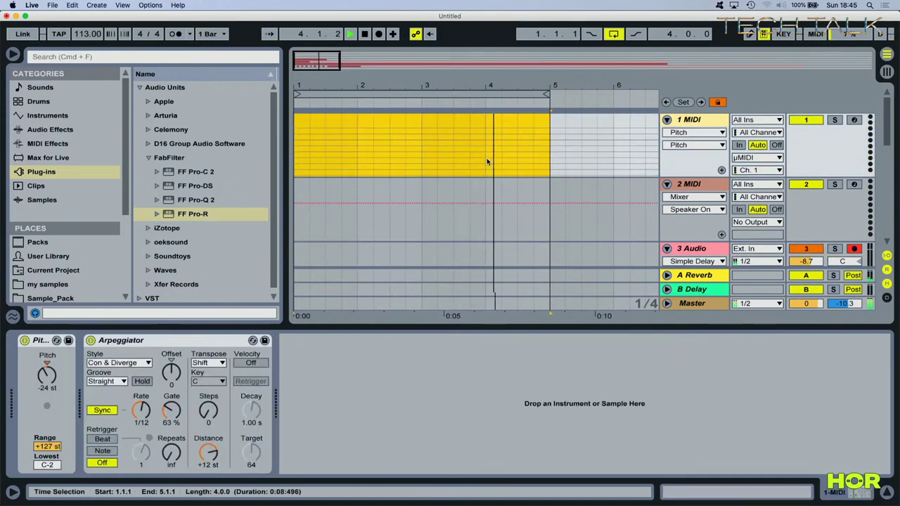
Step: Set the song tempo to 131 BPM
scroll(702, 190, "down", 5)
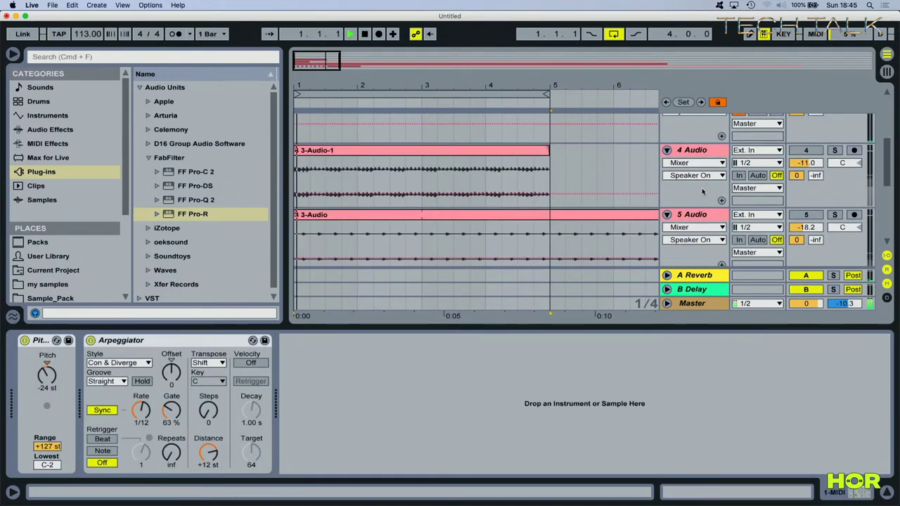
scroll(391, 123, "down", 4)
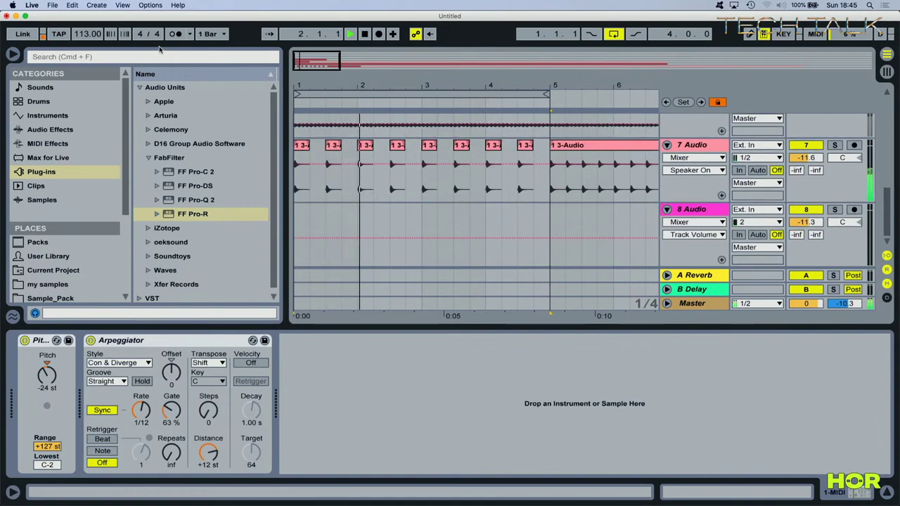
mouse_move(87, 33)
left_mouse_down()
mouse_move(87, 25)
mouse_move(147, 25)
mouse_move(148, 17)
mouse_move(87, 34)
left_mouse_up()
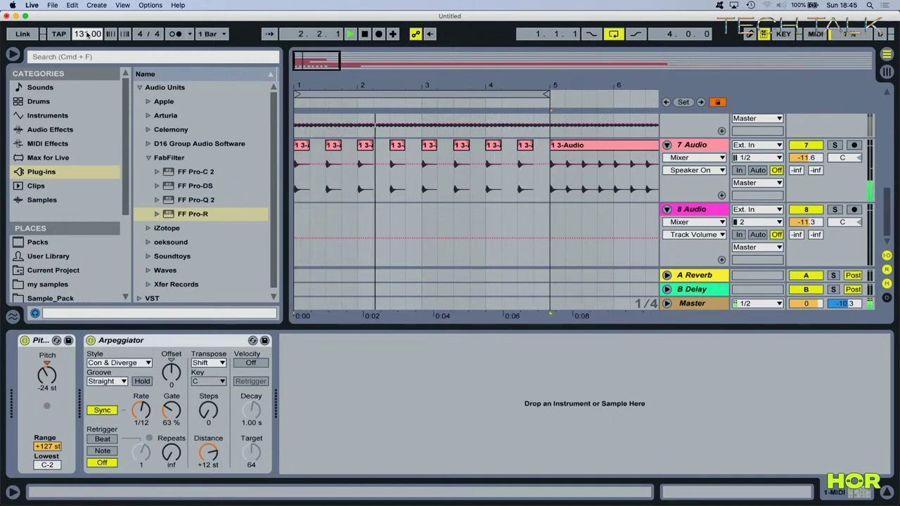
Step: Duplicate the first one-beat kick clip on the 7 Audio track onto every beat up to bar 5
left_click(301, 144)
key("super+d")
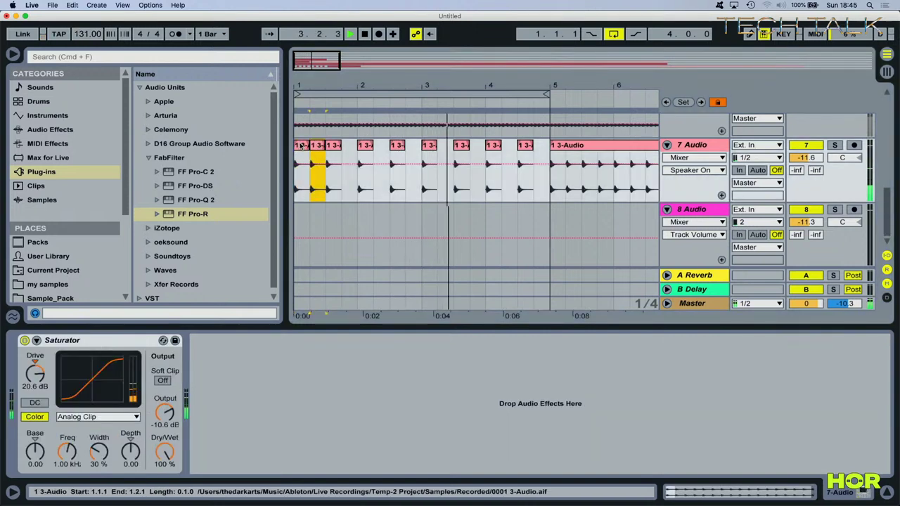
key("super+d")
key("super+d")
key("super+d")
key("super+d")
key("super+d")
key("super+d")
key("super+d")
key("super+d")
key("super+d")
key("super+d")
key("super+d")
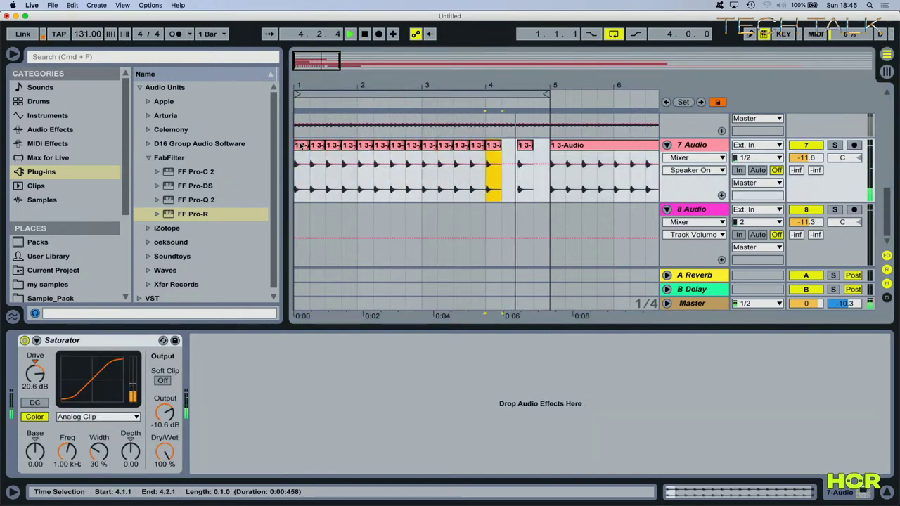
key("super+d")
key("super+d")
key("super+d")
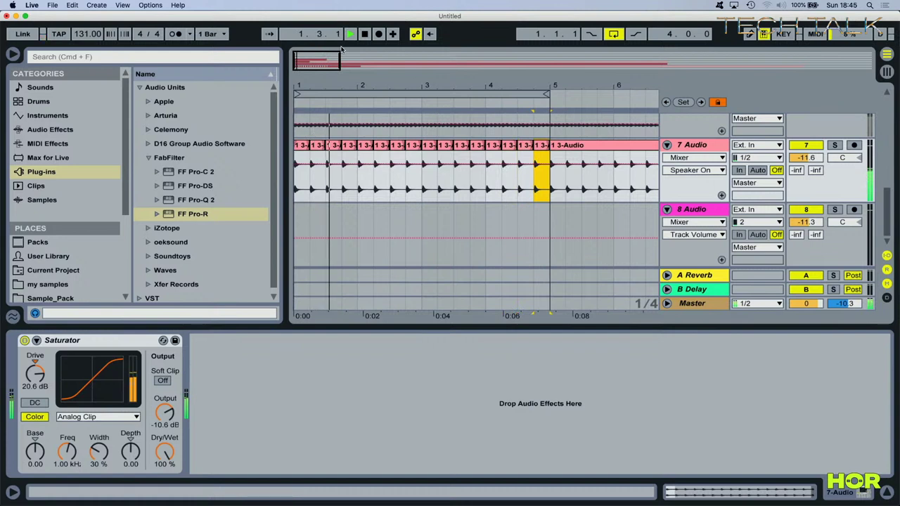
Step: Load Lorry_Driver_Drum_Rack.adg from the Drums category onto the 2 MIDI track
left_click(695, 146)
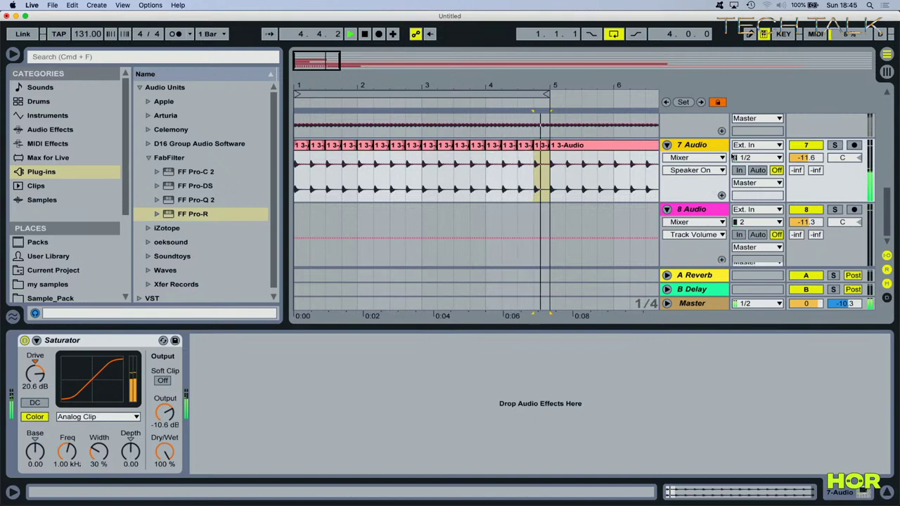
scroll(733, 157, "up", 5)
left_click(701, 185)
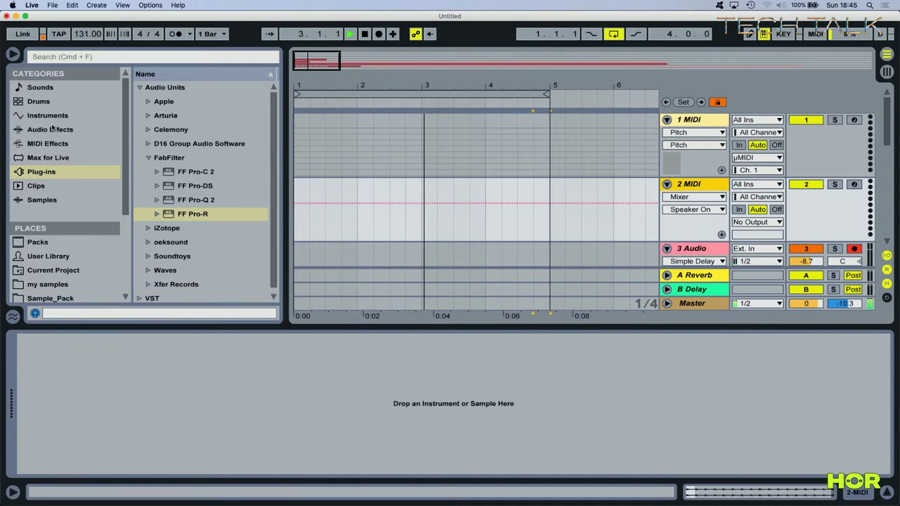
left_click(39, 101)
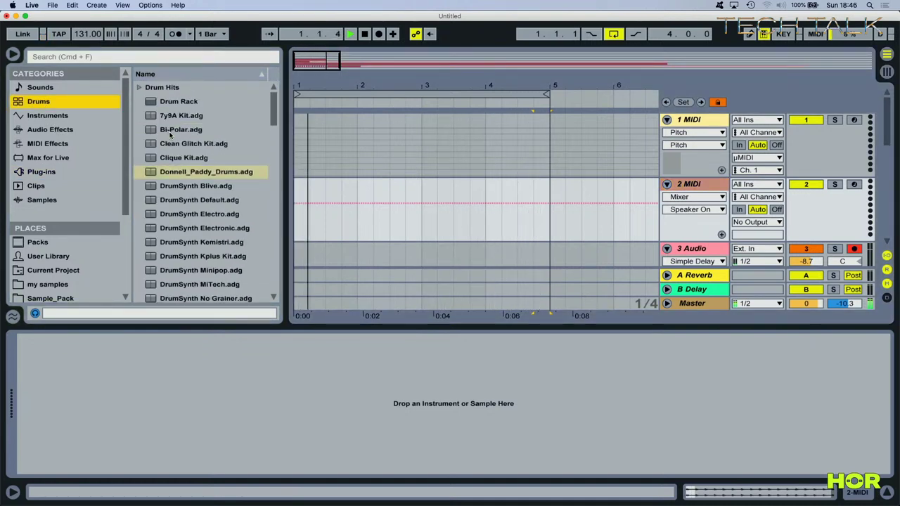
scroll(170, 135, "down", 3)
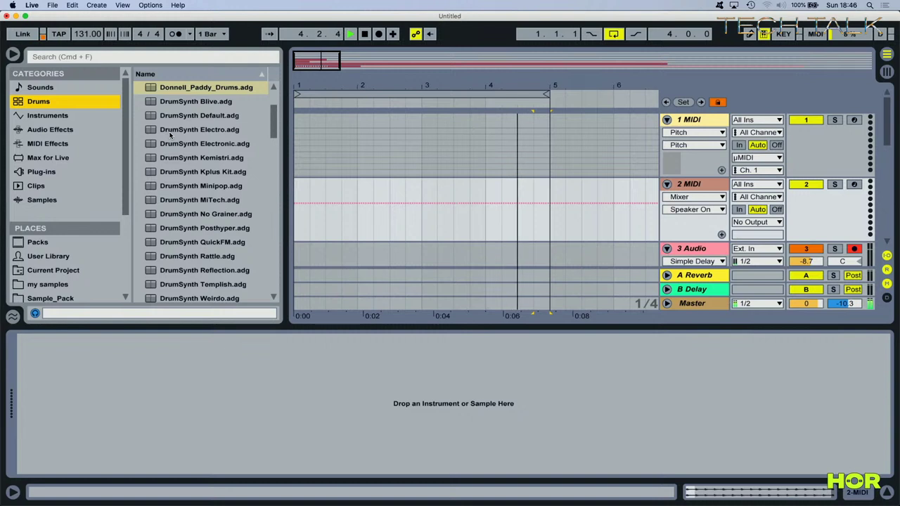
scroll(170, 135, "up", 3)
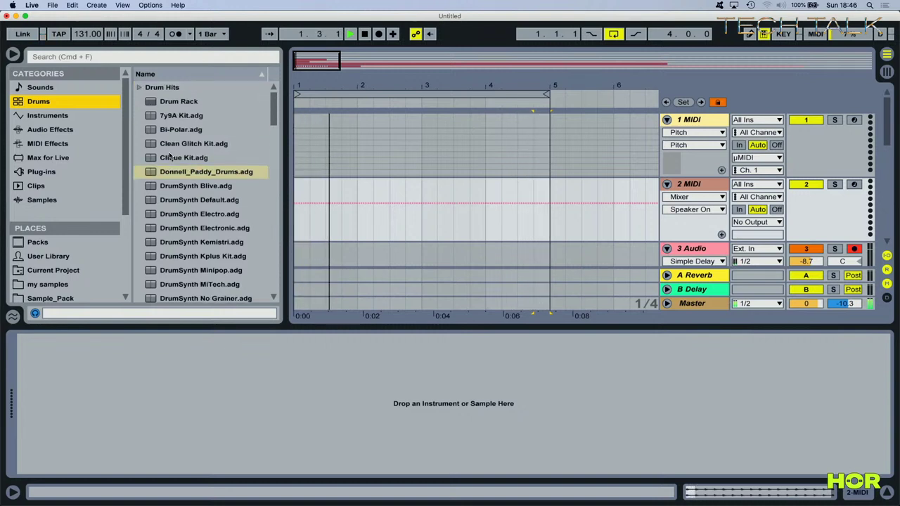
scroll(170, 156, "down", 15)
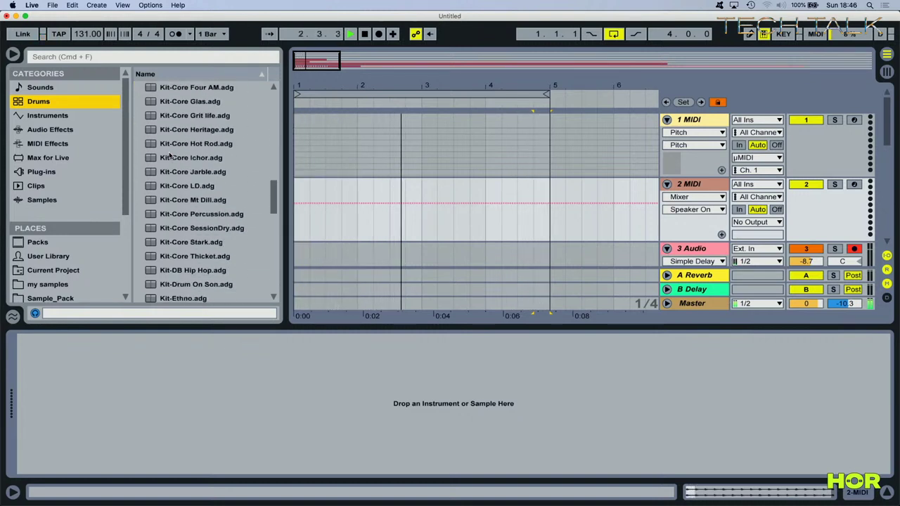
scroll(170, 156, "down", 12)
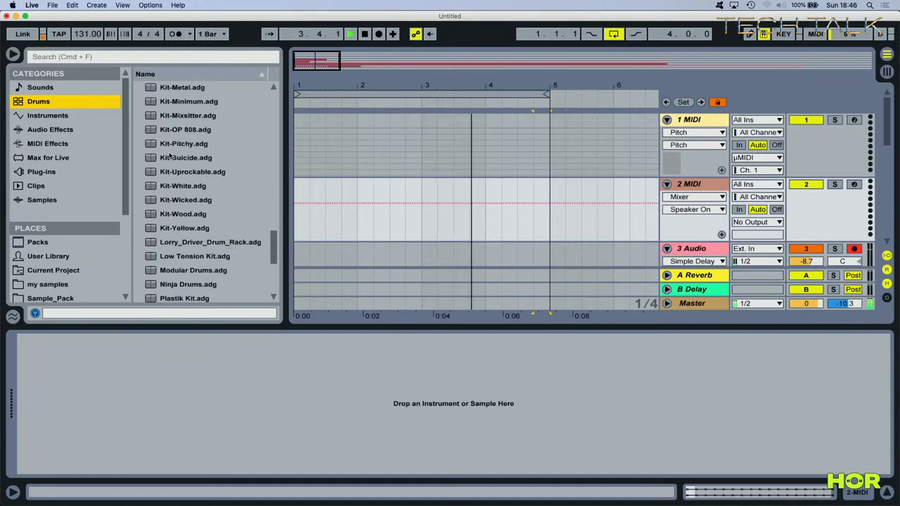
scroll(170, 156, "down", 3)
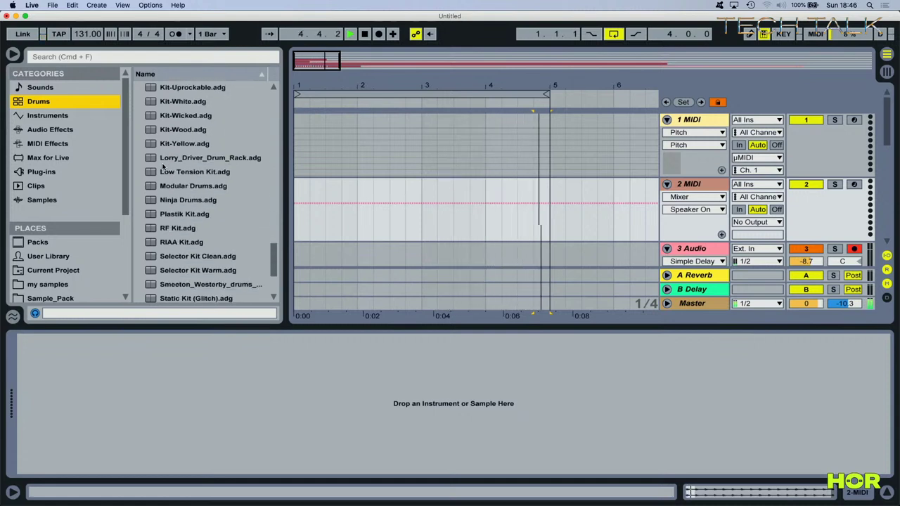
left_click(156, 159)
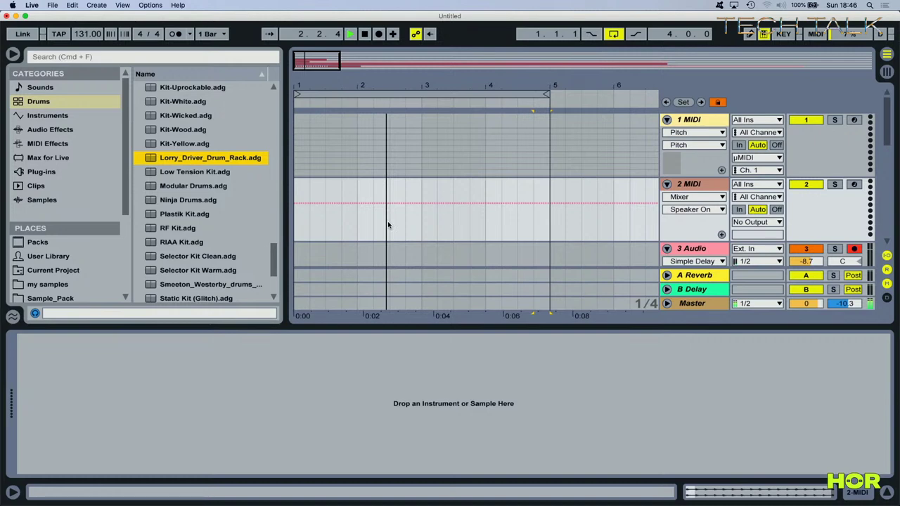
key("super+alt+p")
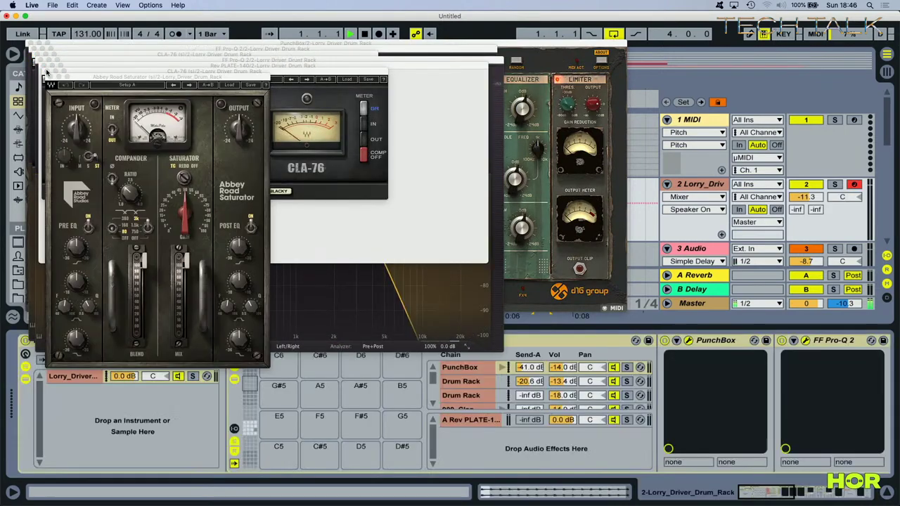
Step: Close all the plug-in windows belonging to the Lorry Driver drum rack, including Abbey Road Saturator, CLA-76, Rev PLATE-140 and PunchBox
left_click(49, 78)
left_click(46, 71)
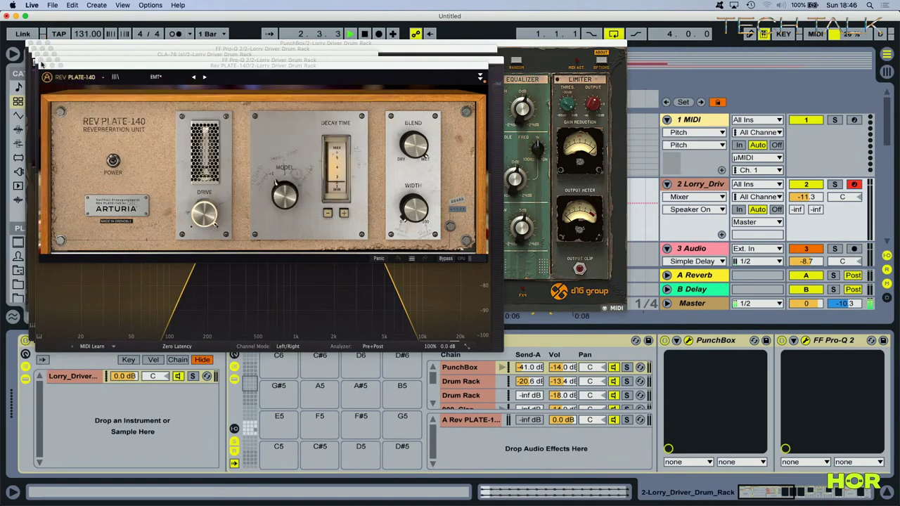
left_click(44, 66)
left_click(41, 62)
left_click(37, 54)
left_click(34, 50)
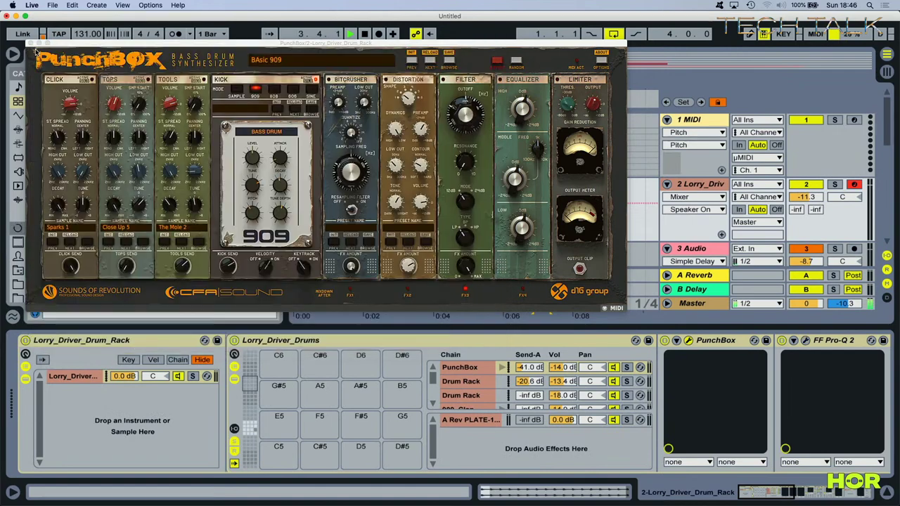
left_click(31, 45)
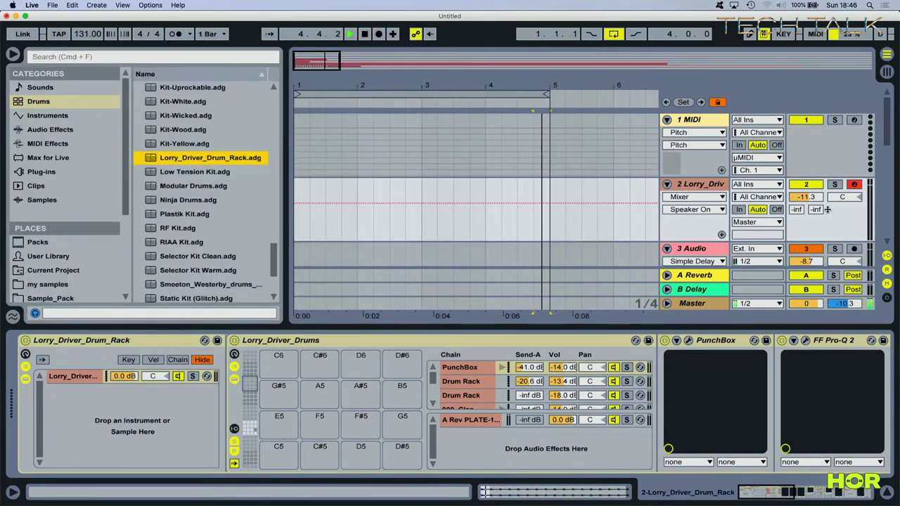
Step: Show the track delays and set the Lorry Driver drum rack track's delay to 27 ms
left_click(887, 297)
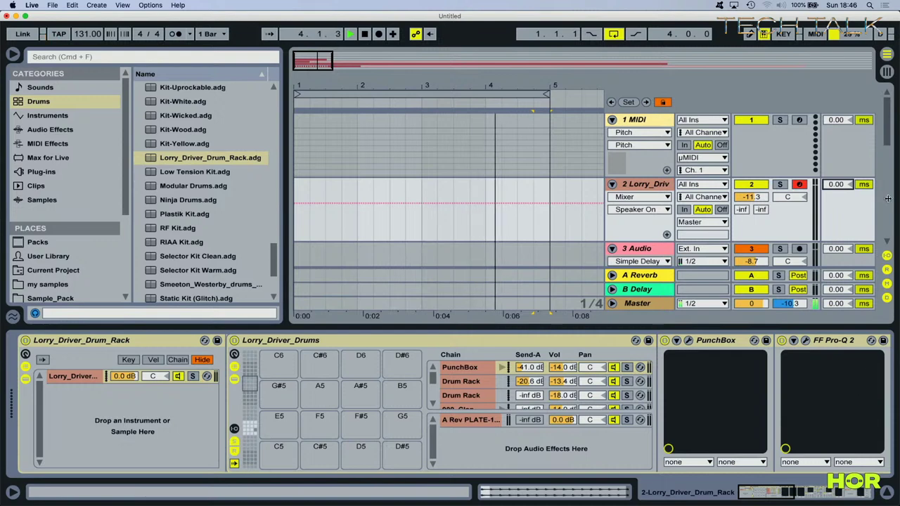
left_click(842, 183)
type("27")
key("Return")
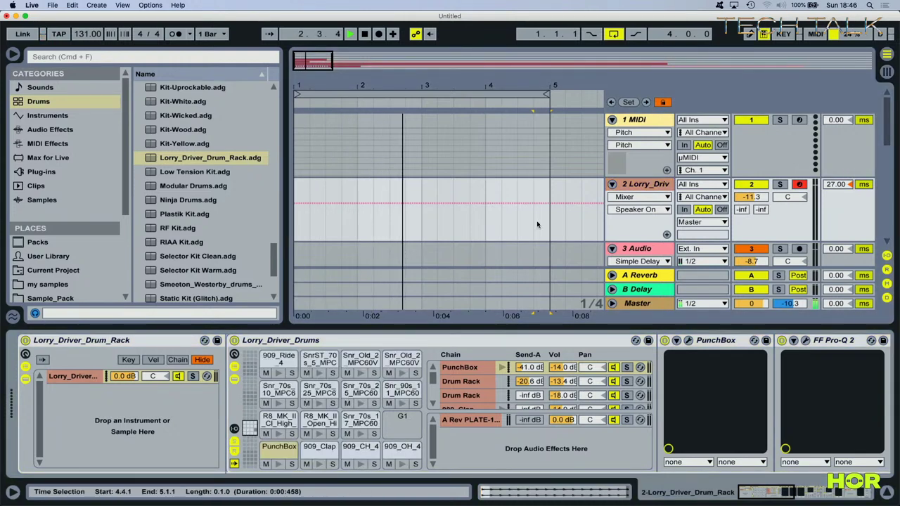
Step: Create an empty MIDI clip from bar 1 to bar 5 on the drum rack track and shorten its loop to two bars
left_click_drag(541, 223, 298, 218)
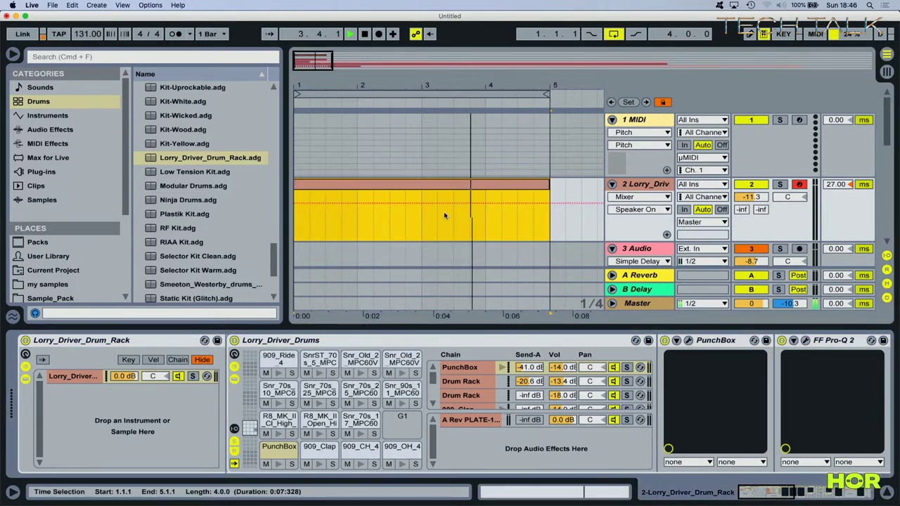
key("super+shift+m")
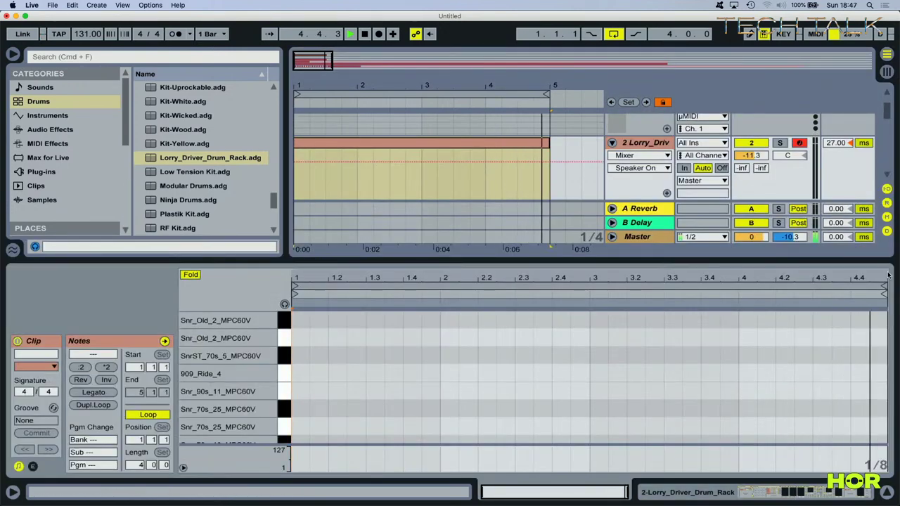
left_click_drag(883, 289, 590, 288)
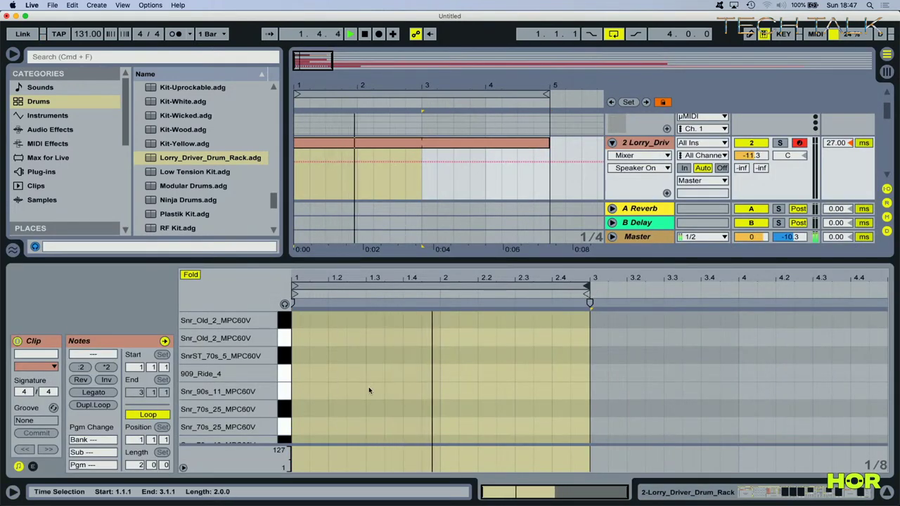
Step: Add a sixteenth-note PunchBox kick on each beat of the two-bar drum rack clip, from 1.1 to 2.4
scroll(369, 391, "down", 5)
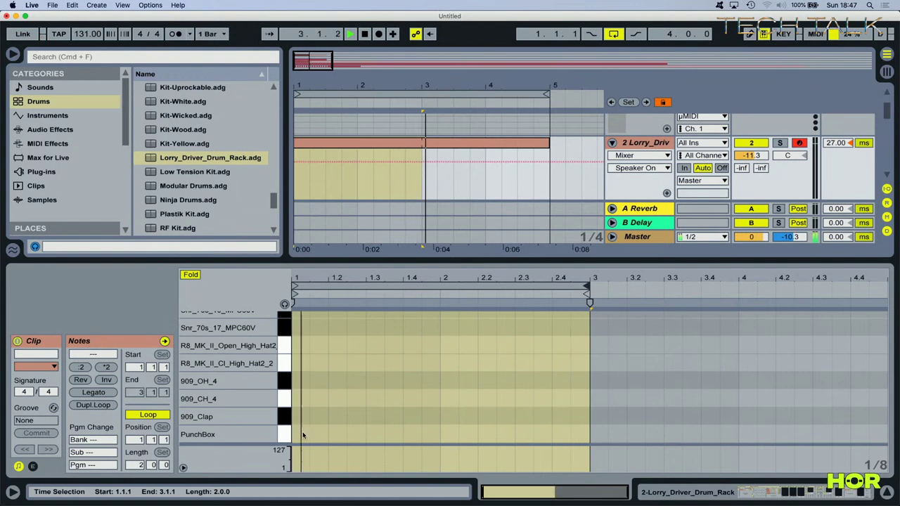
double_click(303, 435)
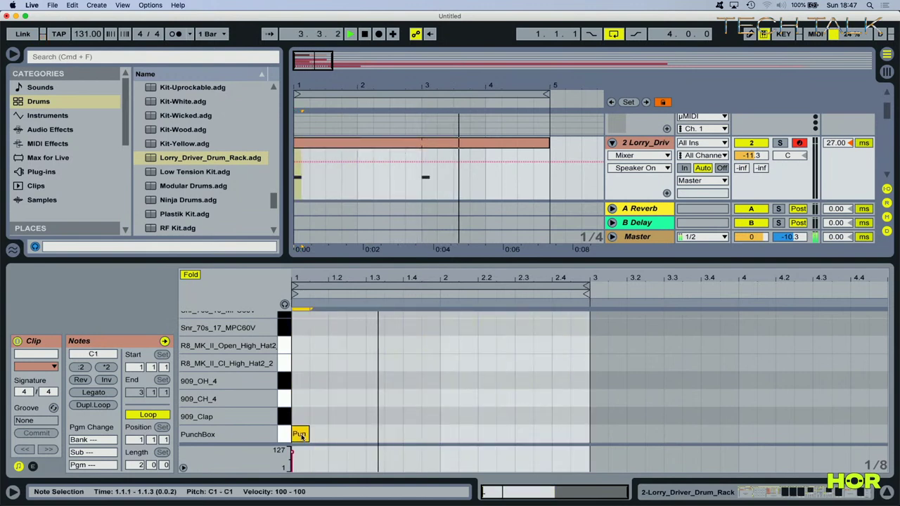
double_click(296, 279)
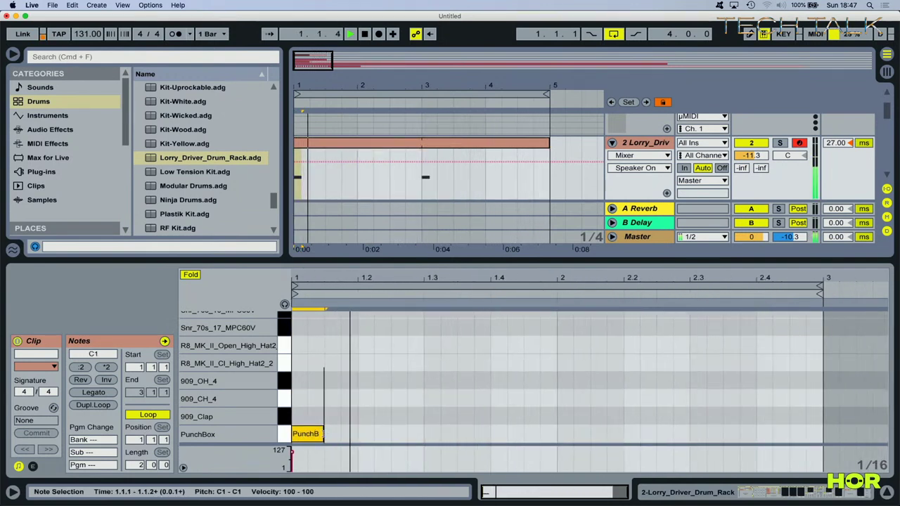
left_click(361, 432)
double_click(365, 434)
left_click(436, 436)
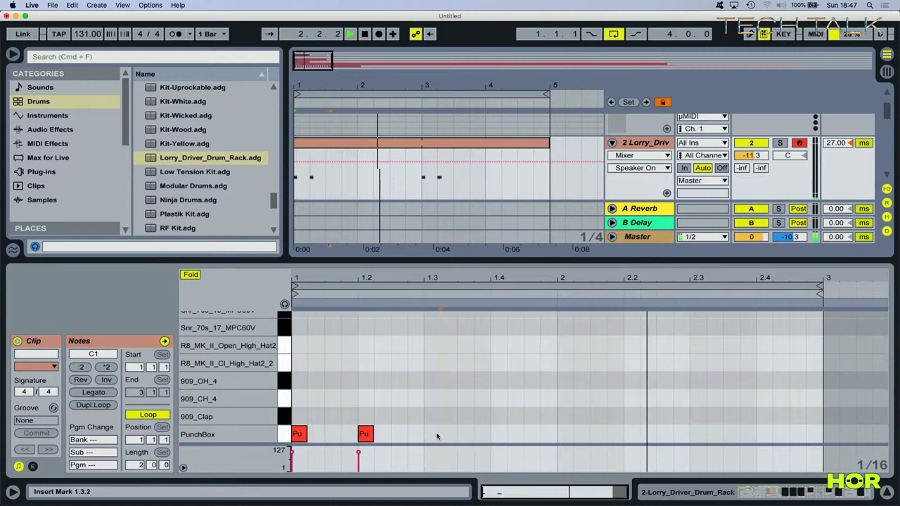
double_click(430, 434)
double_click(498, 434)
left_click(567, 434)
double_click(563, 433)
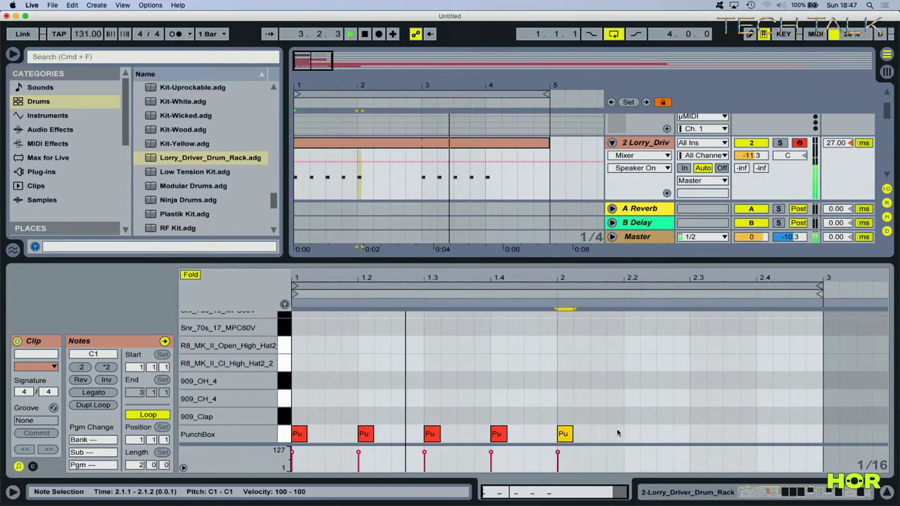
left_click(618, 434)
double_click(631, 434)
double_click(697, 434)
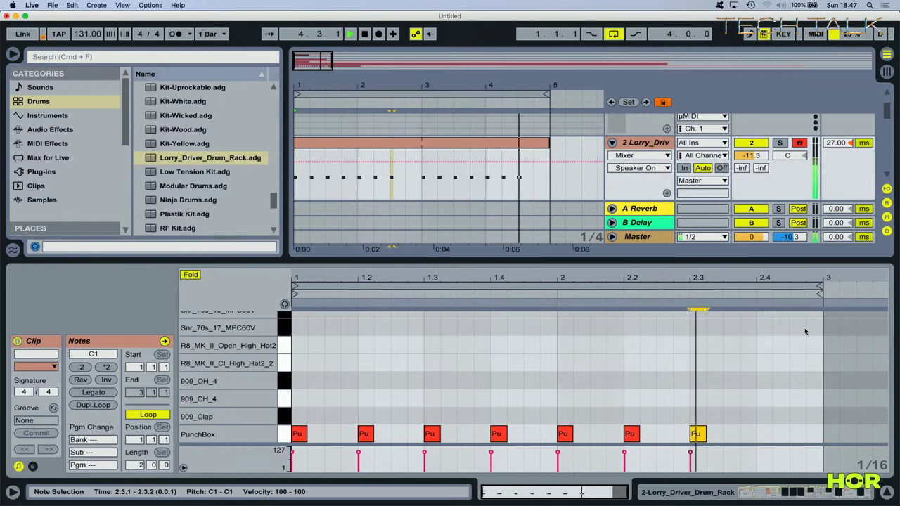
double_click(764, 434)
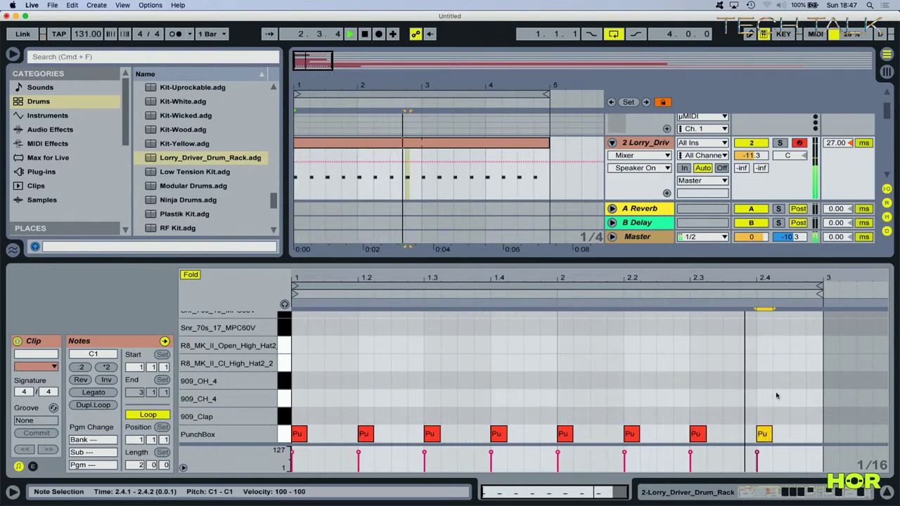
Step: Reset the Lorry Driver drum rack track's delay to 0 ms
left_click(851, 144)
key("Delete")
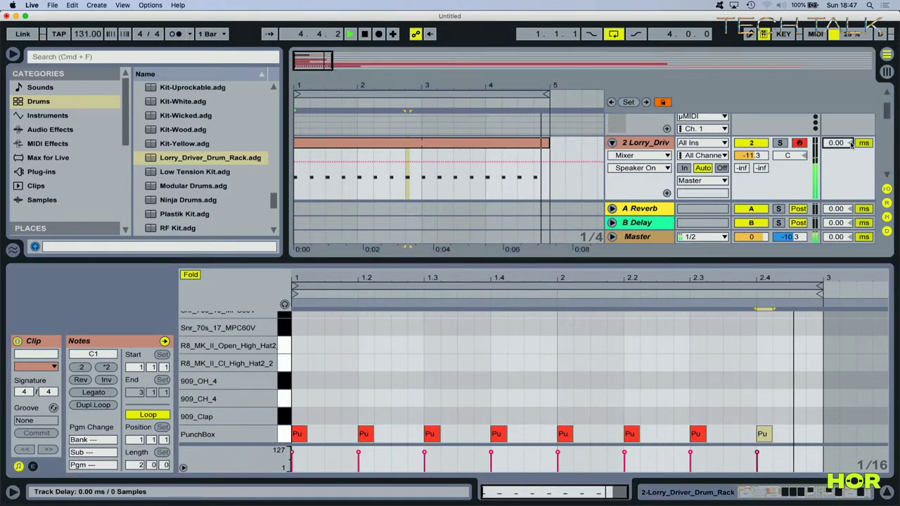
Step: Switch off the Simple Delay in the drum rack's PunchBox chain and lower the drum rack track's volume to -24.6 dB
key("shift+Tab")
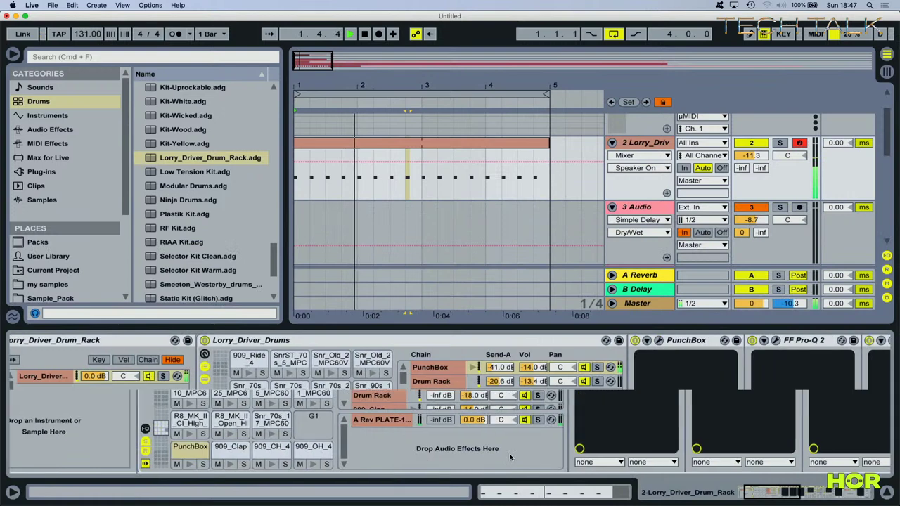
scroll(511, 458, "right", 5)
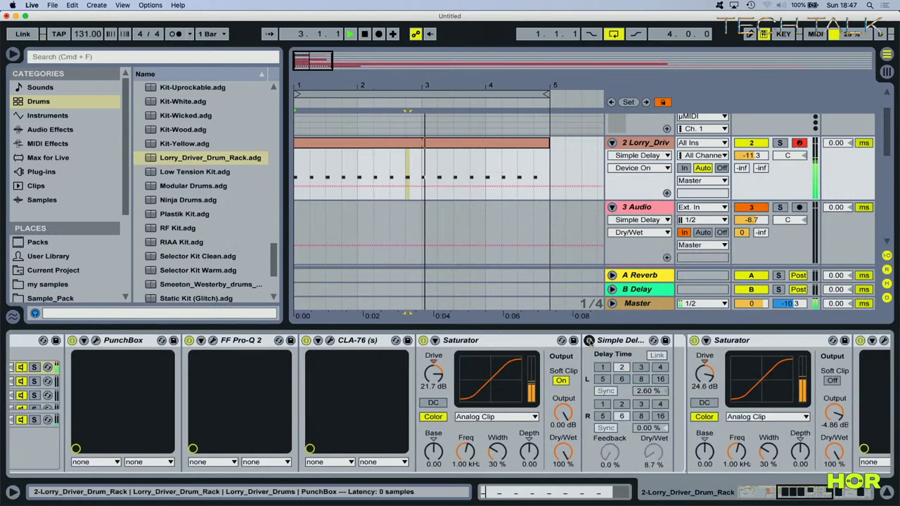
left_click_drag(752, 155, 751, 191)
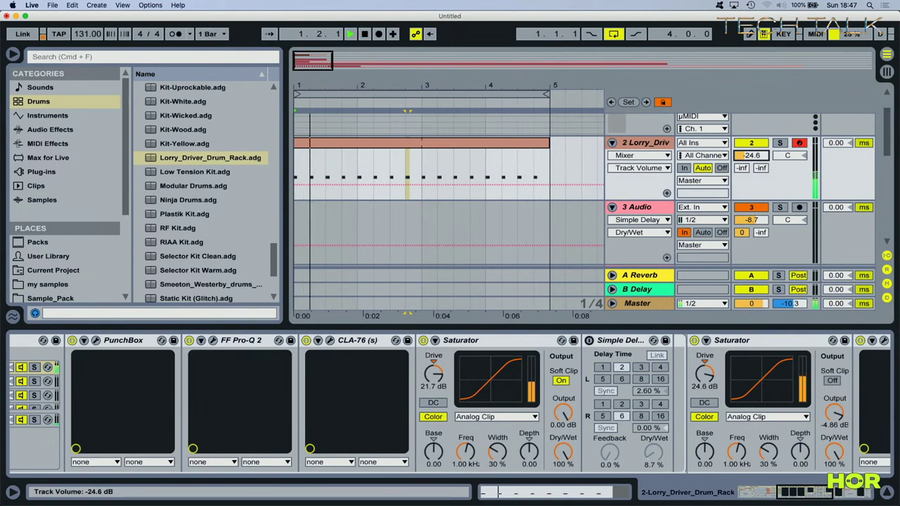
Step: Set the drum rack track's delay to 27 ms and the Drive of the PunchBox chain's first Saturator to 22.9 dB
left_click(836, 145)
type("27")
key("Return")
scroll(837, 174, "down", 5)
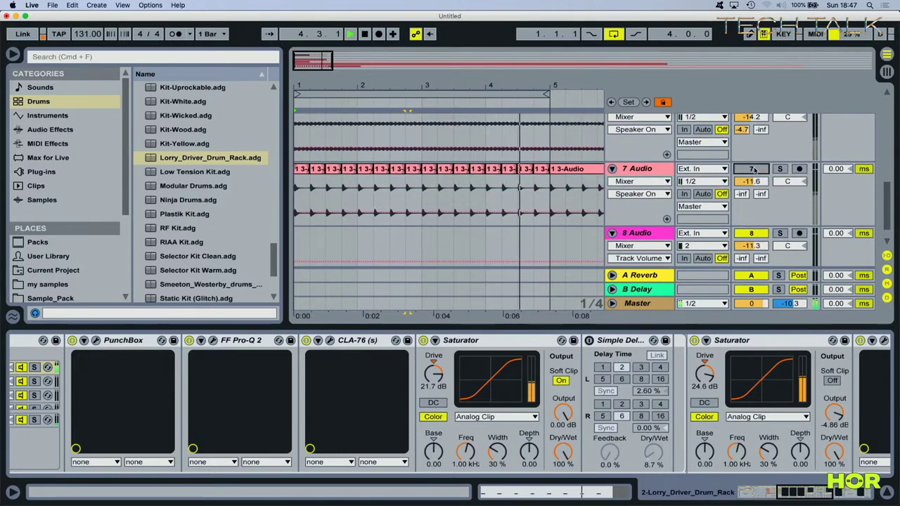
scroll(755, 171, "up", 5)
scroll(754, 171, "up", 2)
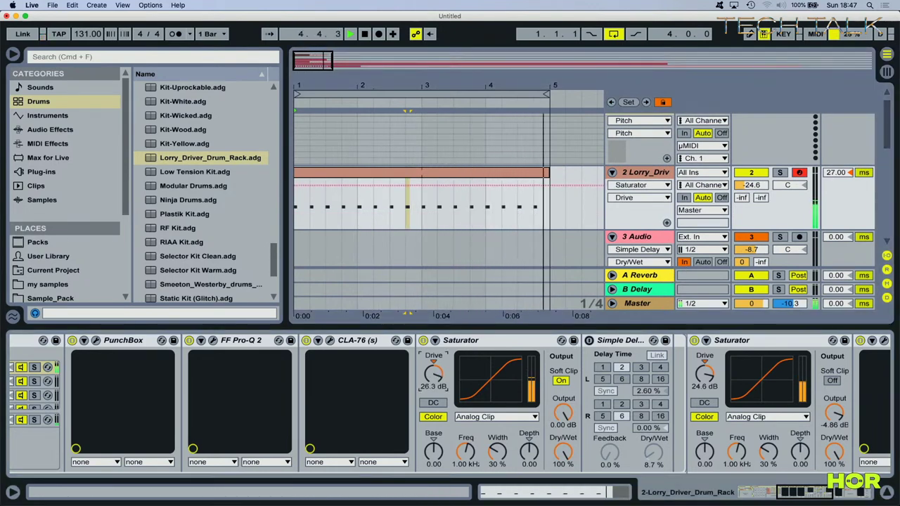
scroll(441, 377, "right", 5)
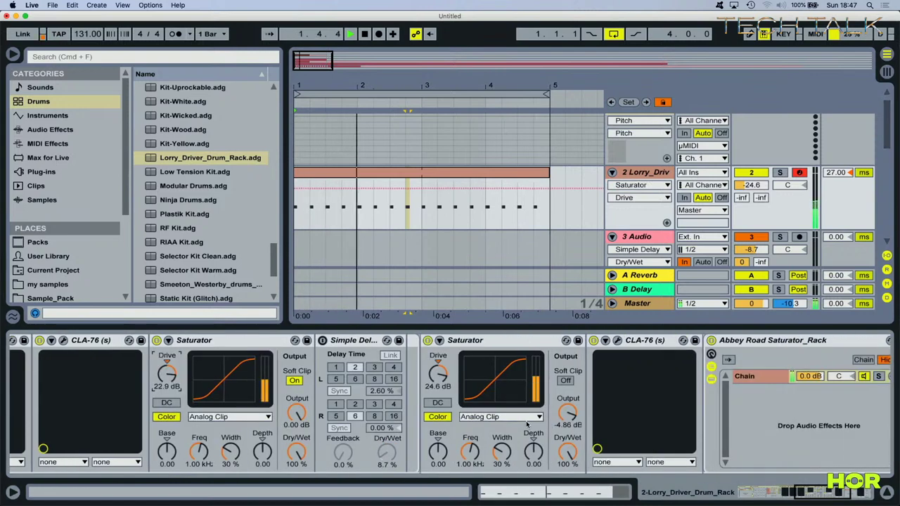
Step: Show the 1 MIDI track's devices and find Mono Sequencer.amxd among the Max for Live MIDI effects
scroll(726, 180, "up", 1)
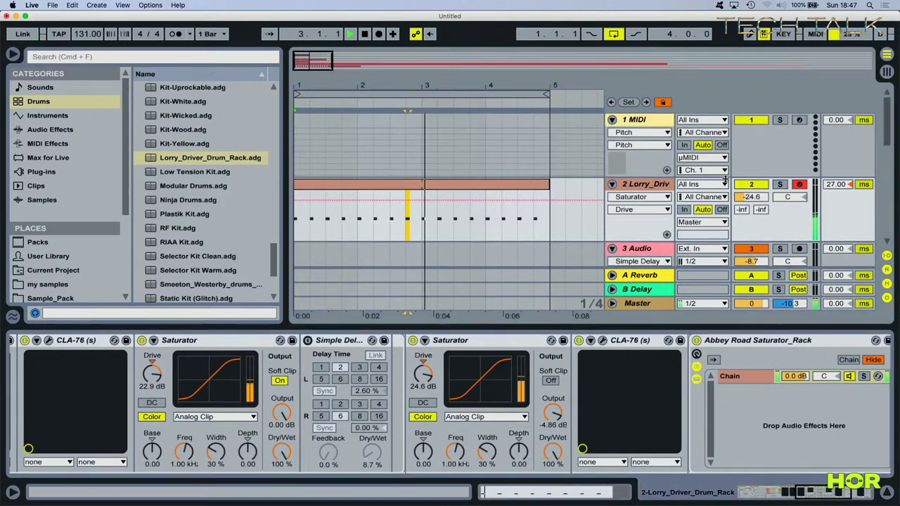
left_click(677, 144)
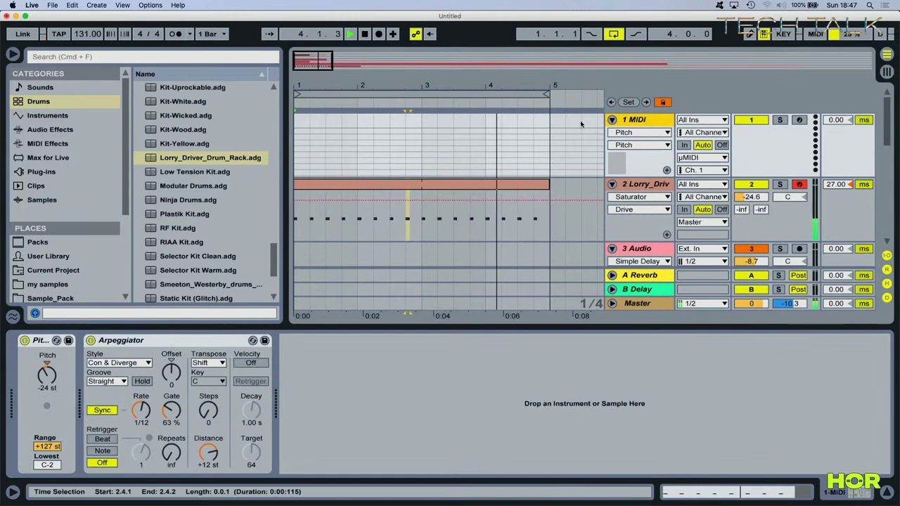
left_click(44, 172)
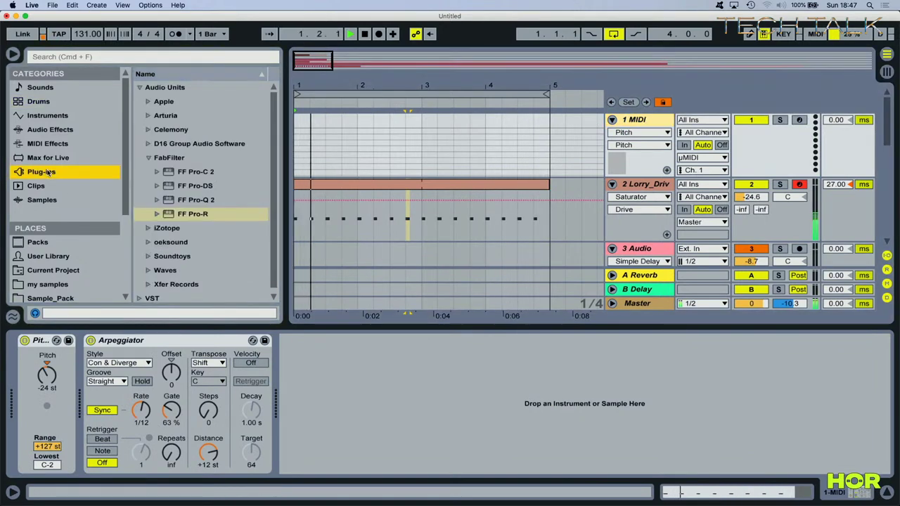
left_click(46, 158)
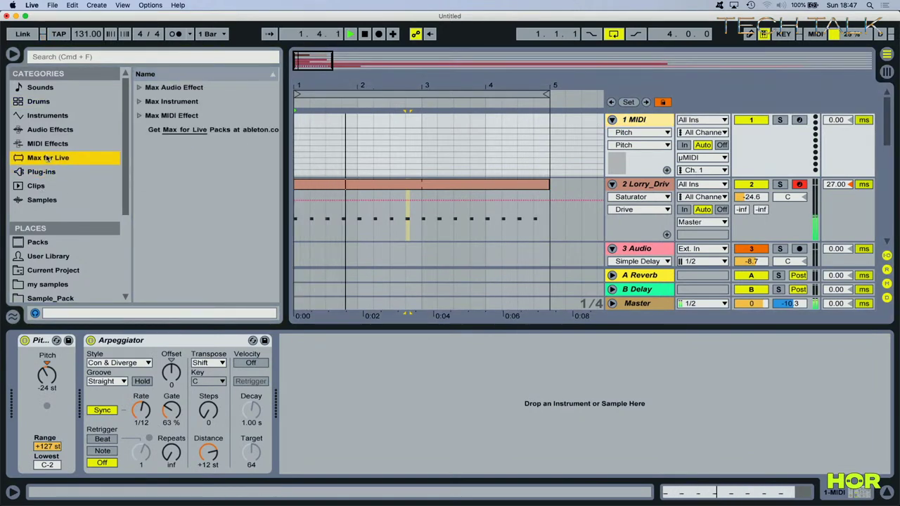
left_click(138, 117)
scroll(178, 211, "down", 10)
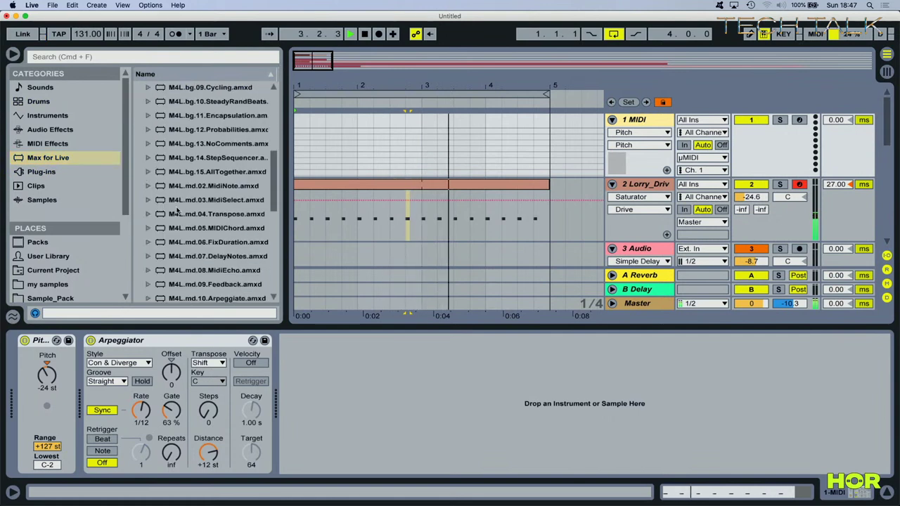
scroll(178, 211, "down", 2)
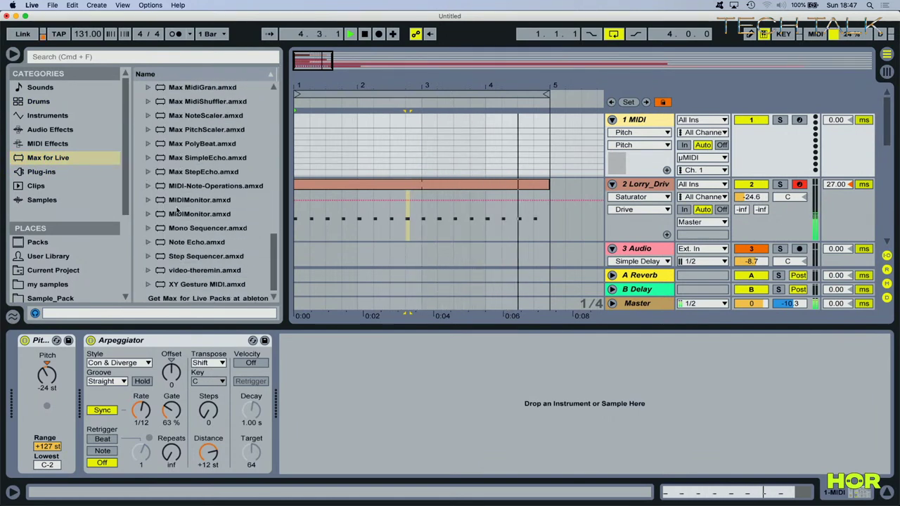
left_click(204, 228)
Step: Delete the Arpeggiator and Pitch devices from the 1 MIDI track
left_click(640, 120)
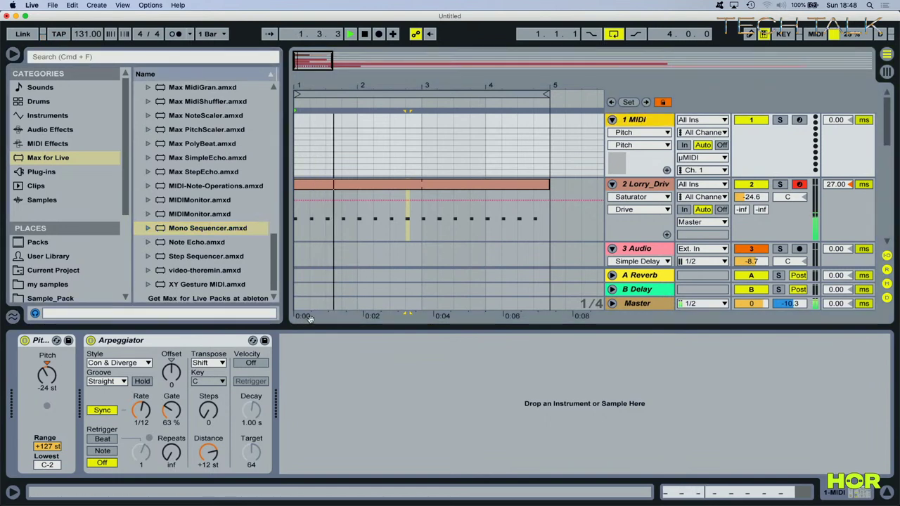
left_click(149, 341)
key("Delete")
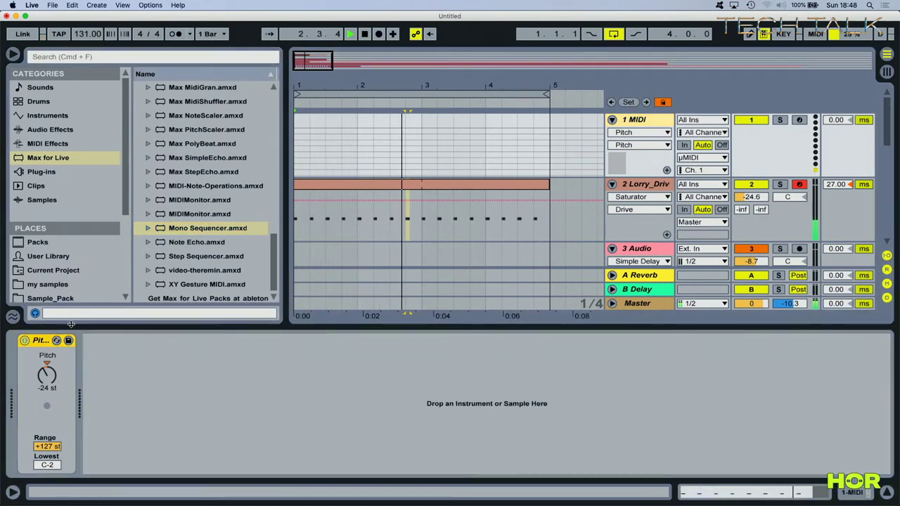
key("Delete")
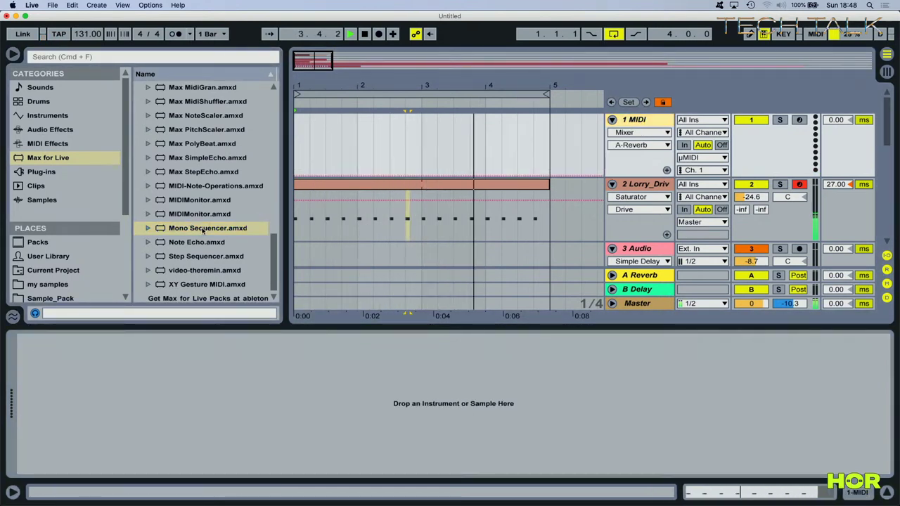
Step: Load Mono Sequencer onto the 1 MIDI track and randomize its pitch pattern at 25 %
left_click_drag(203, 232, 156, 420)
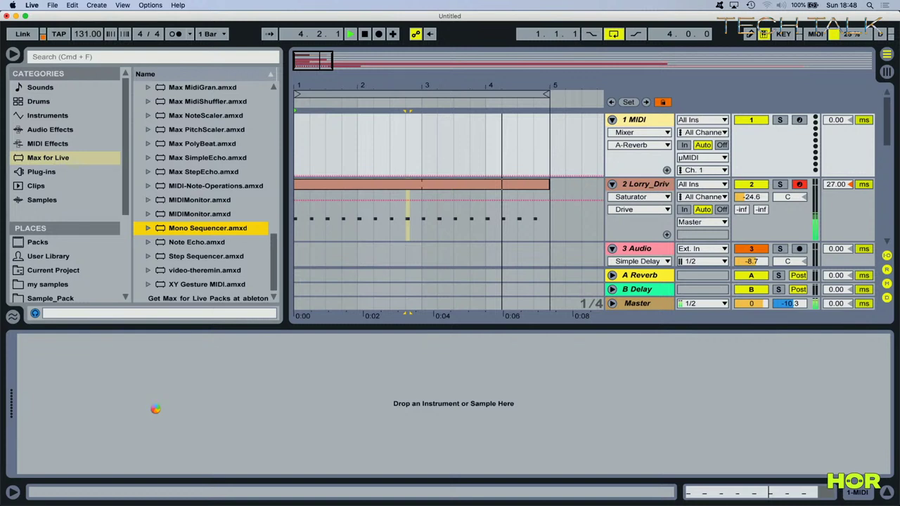
left_click_drag(155, 409, 156, 412)
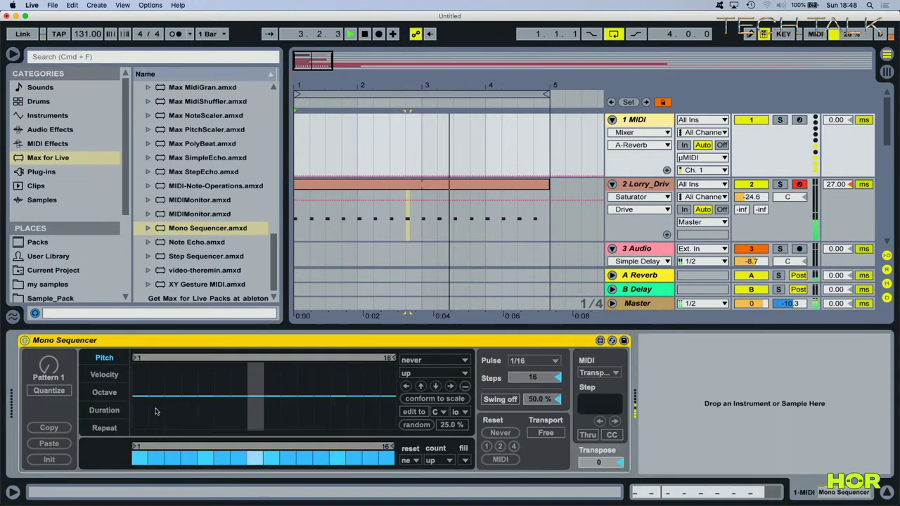
left_click(417, 425)
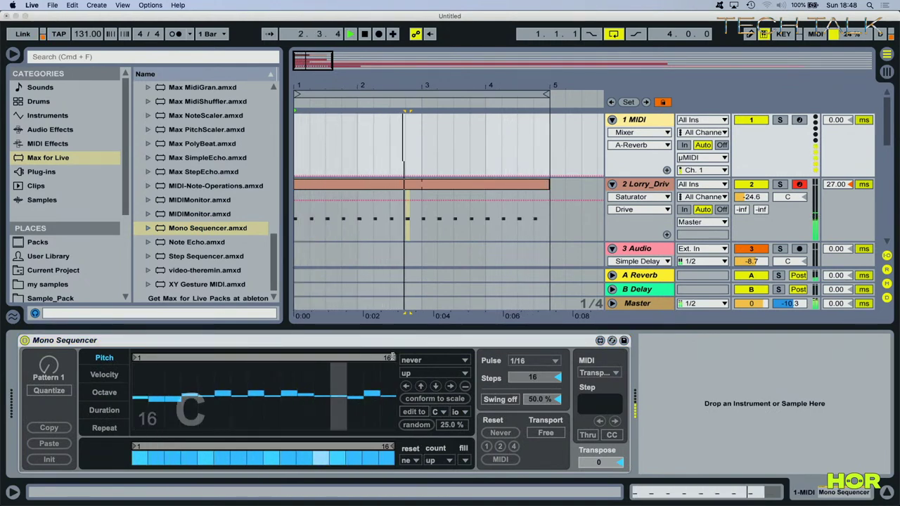
Step: Shorten Mono Sequencer's pitch and step-enable loops to 8 steps and make both reset every 1 measure
left_click_drag(393, 357, 264, 362)
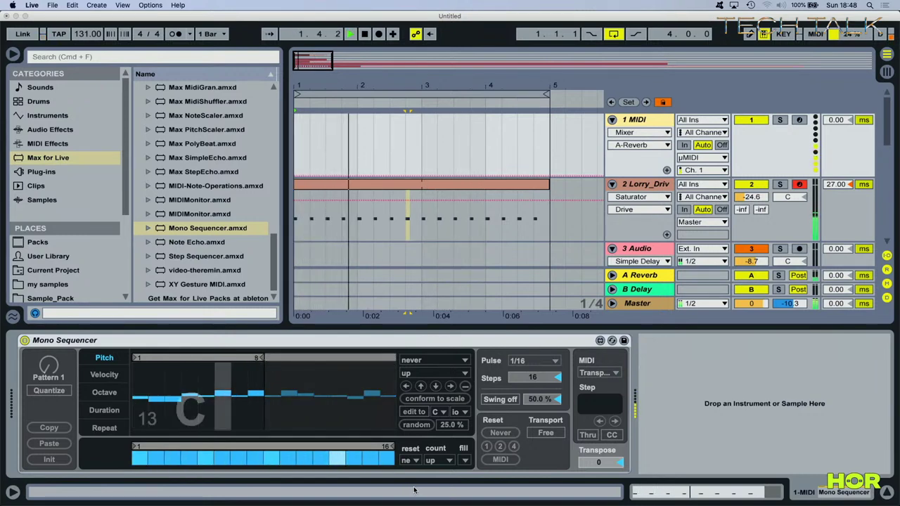
left_click_drag(389, 448, 265, 447)
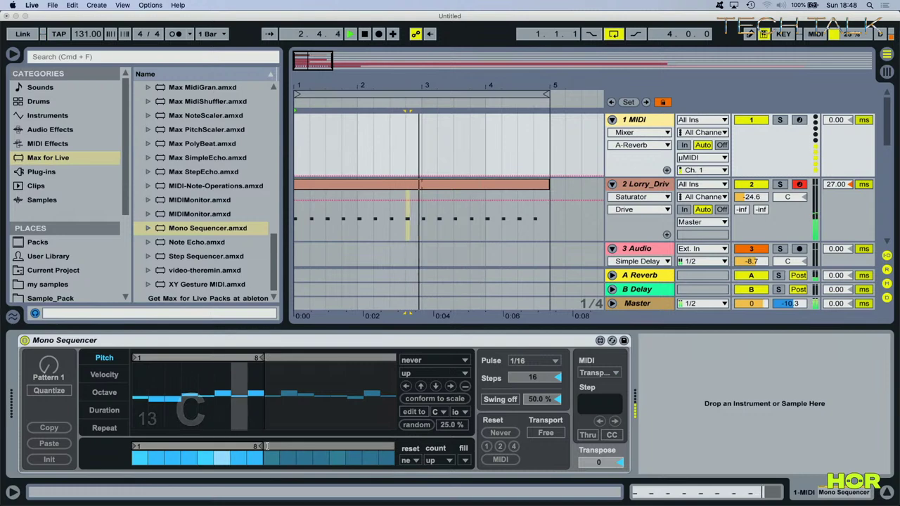
left_click(408, 461)
left_click(419, 425)
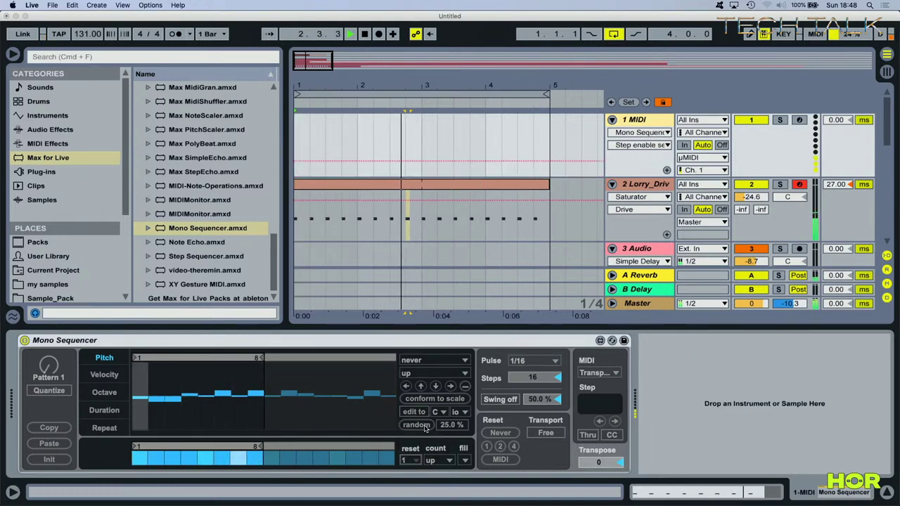
left_click(448, 361)
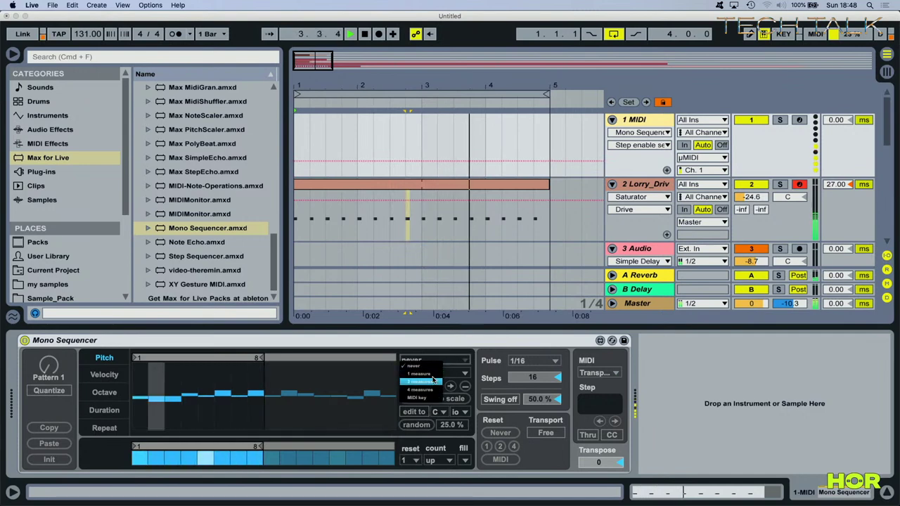
left_click(433, 375)
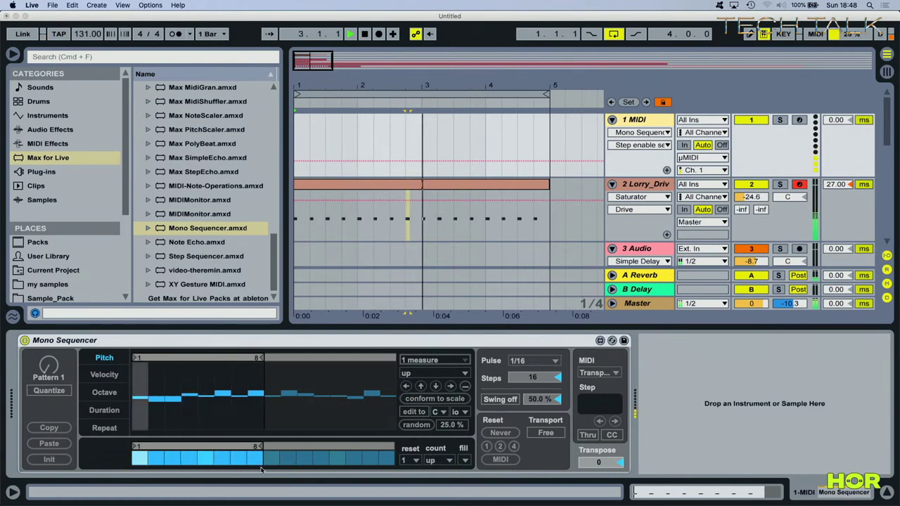
Step: Disable steps 1, 4, 6 and 8 in Mono Sequencer's step-enable row
left_click(139, 459)
left_click(190, 459)
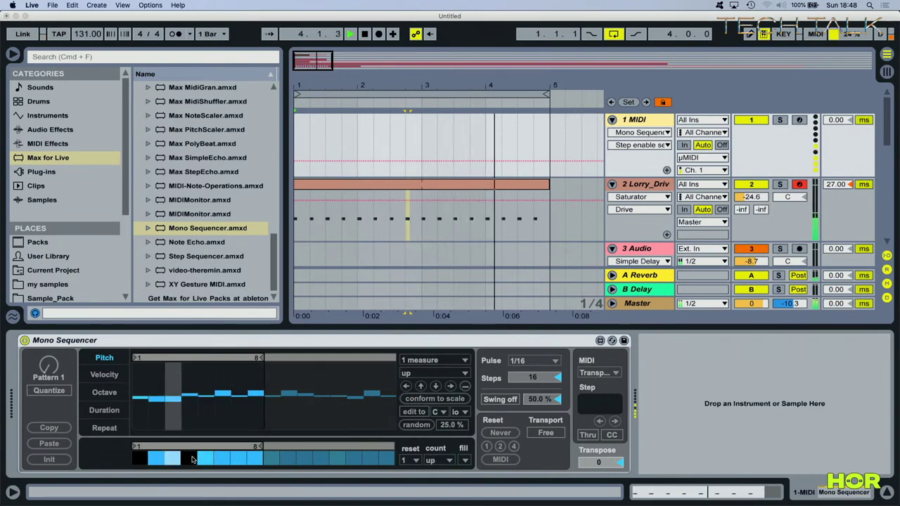
left_click(222, 458)
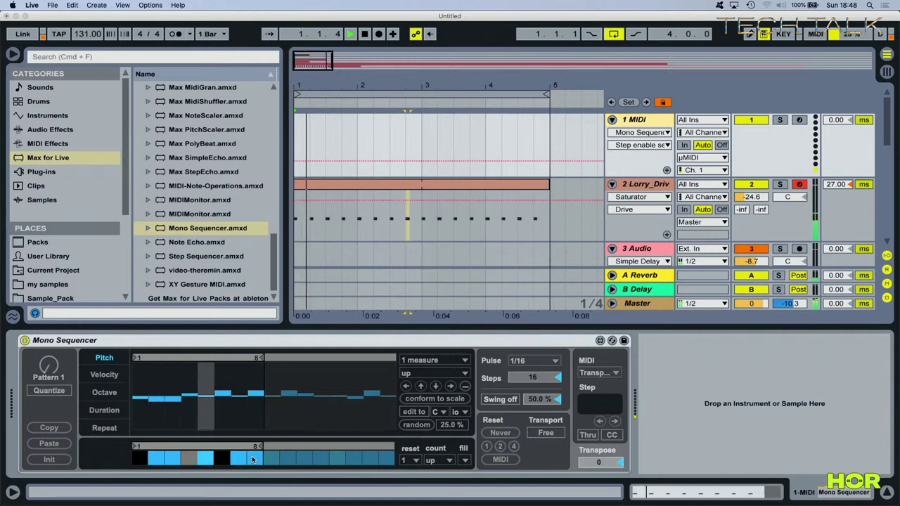
left_click(254, 460)
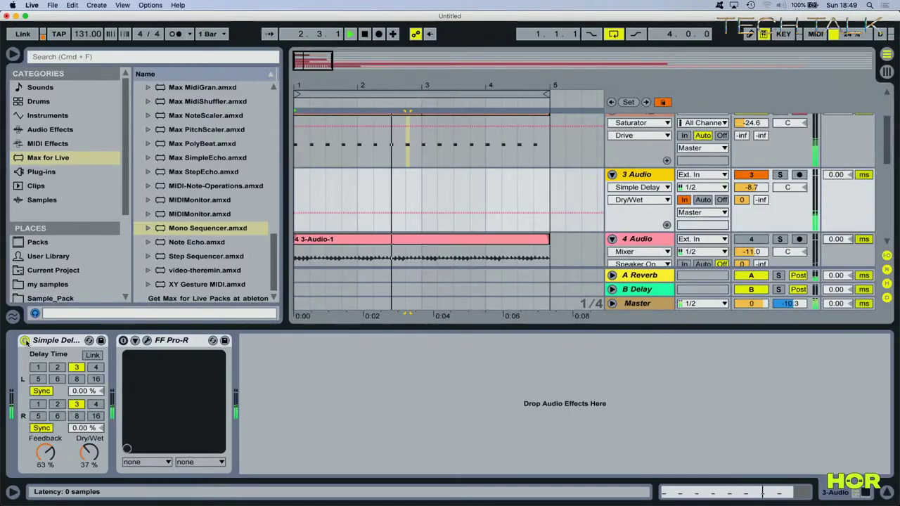
Step: Switch off the Simple Delay on the 3 Audio track
left_click(25, 340)
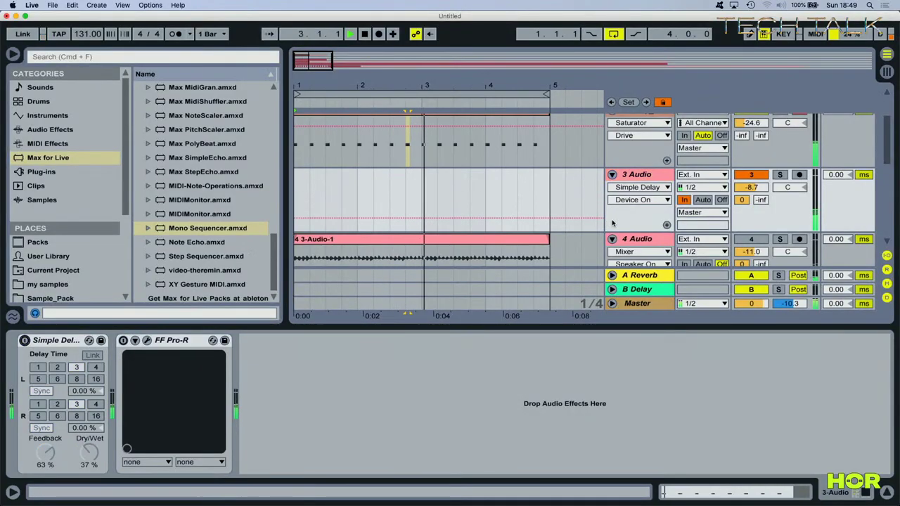
Step: Adjust the decay of the 909 kick in PunchBox on the 2 Lorry_Driver drum rack track
scroll(673, 221, "up", 2)
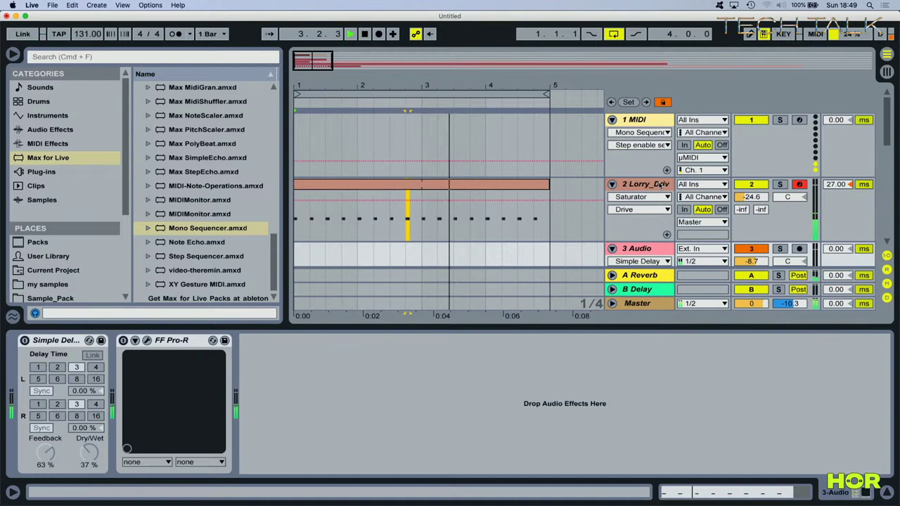
scroll(661, 184, "down", 1)
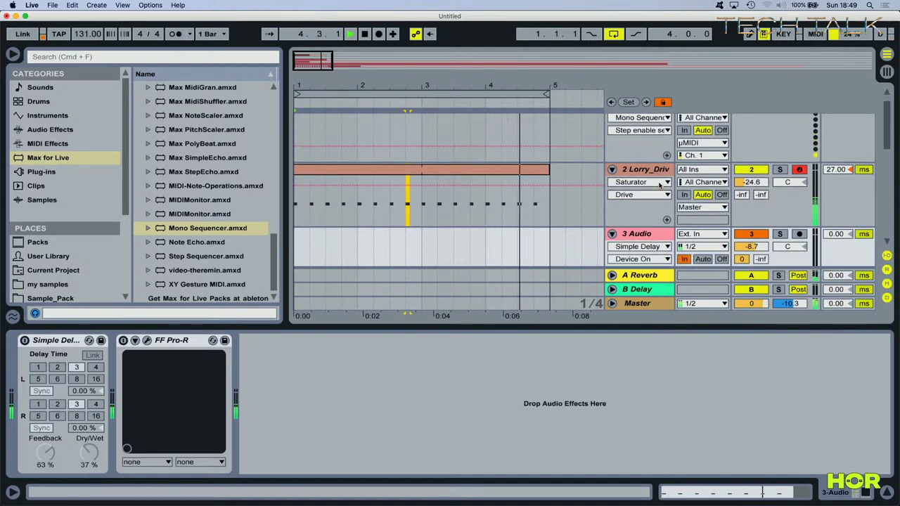
scroll(660, 184, "down", 2)
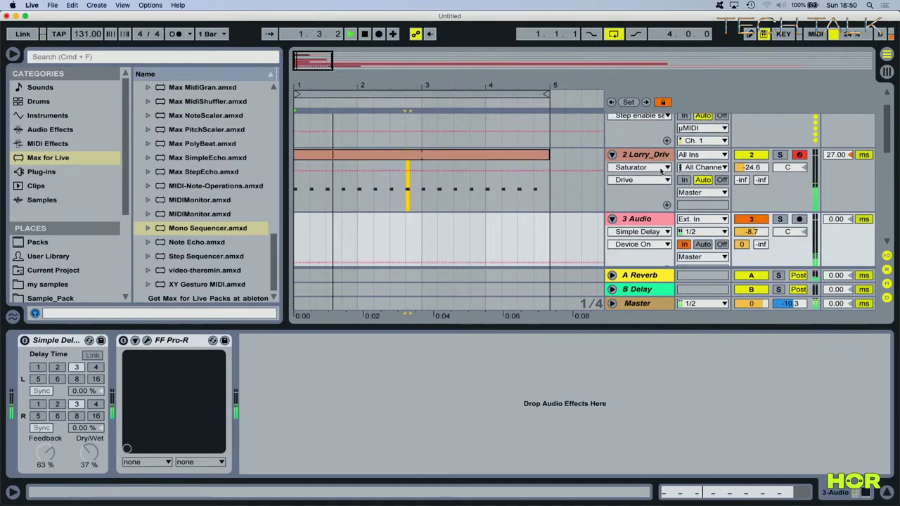
scroll(658, 141, "up", 4)
left_click(652, 186)
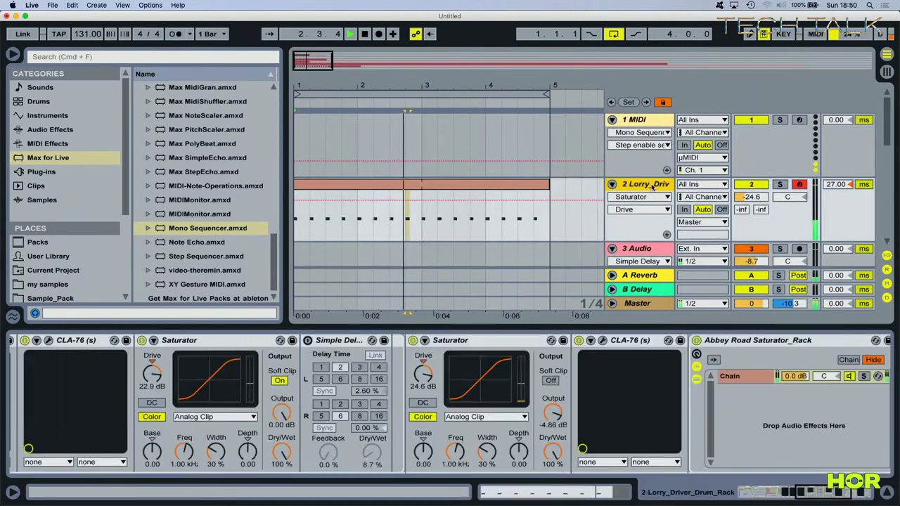
scroll(393, 415, "left", 10)
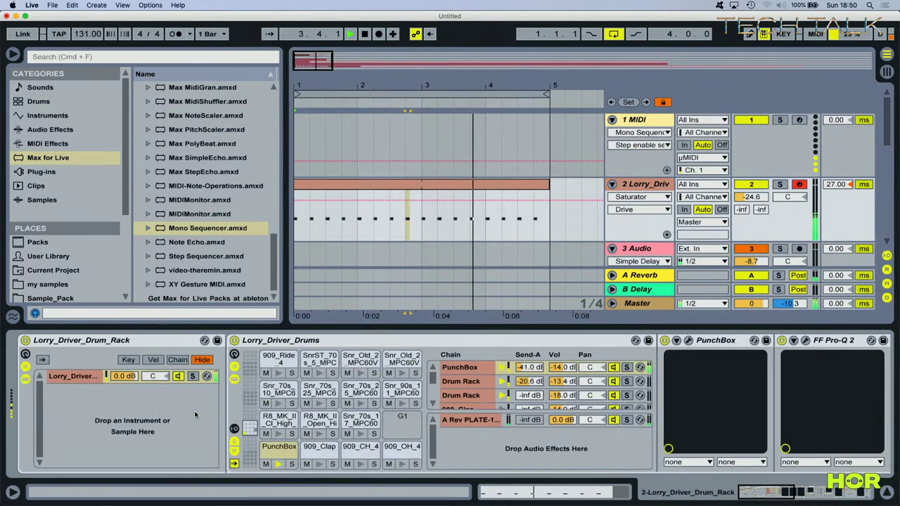
left_click(278, 447)
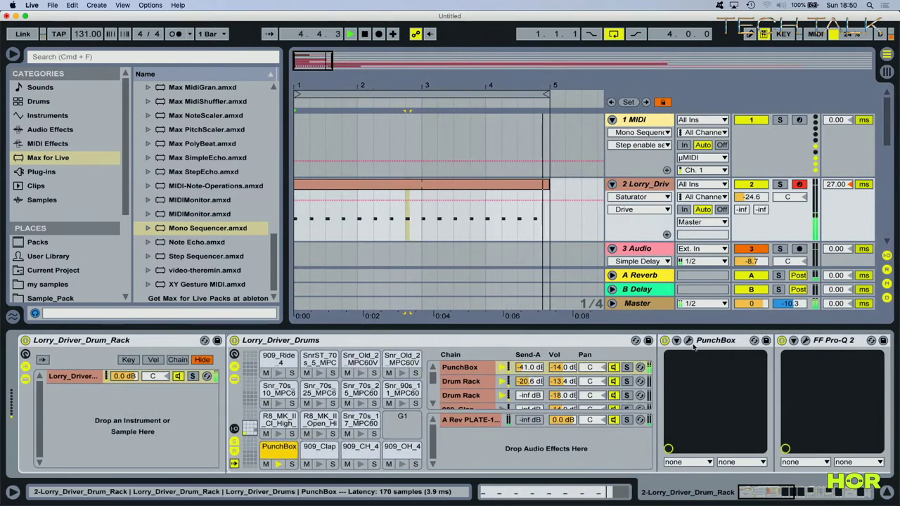
left_click(689, 341)
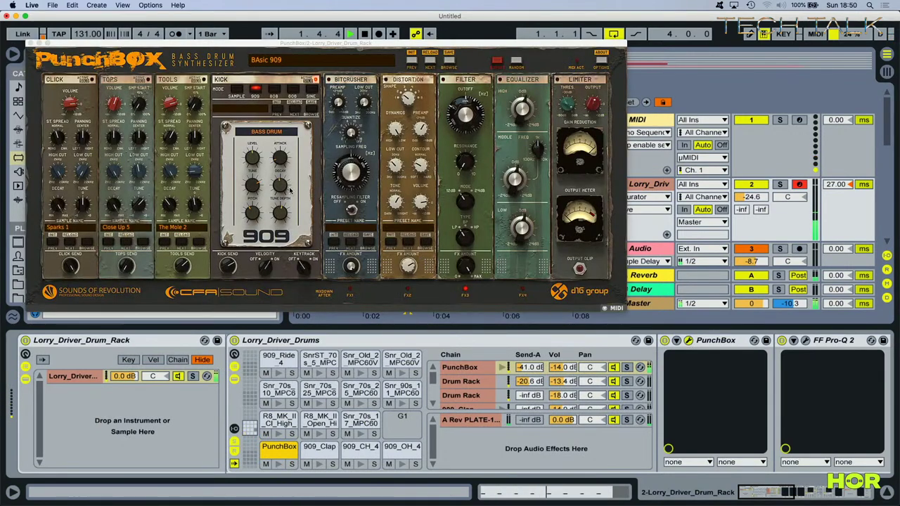
left_click_drag(279, 186, 278, 177)
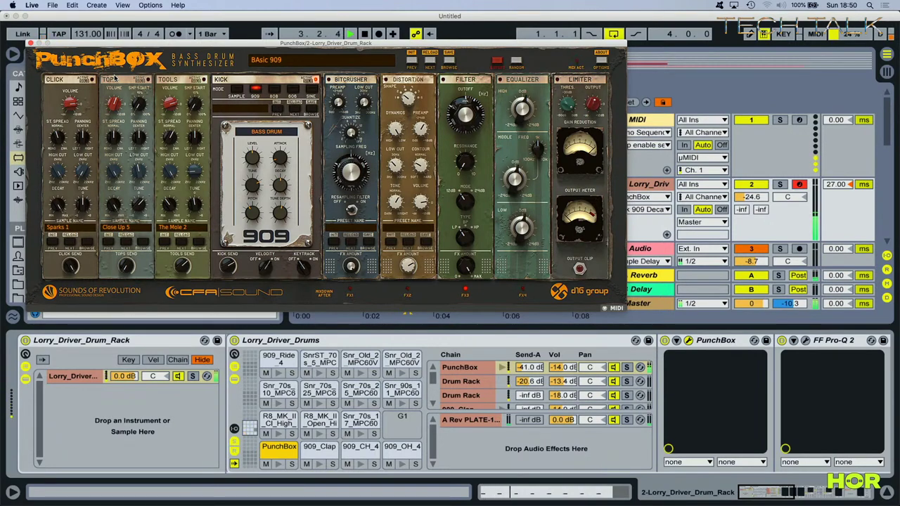
left_click(436, 15)
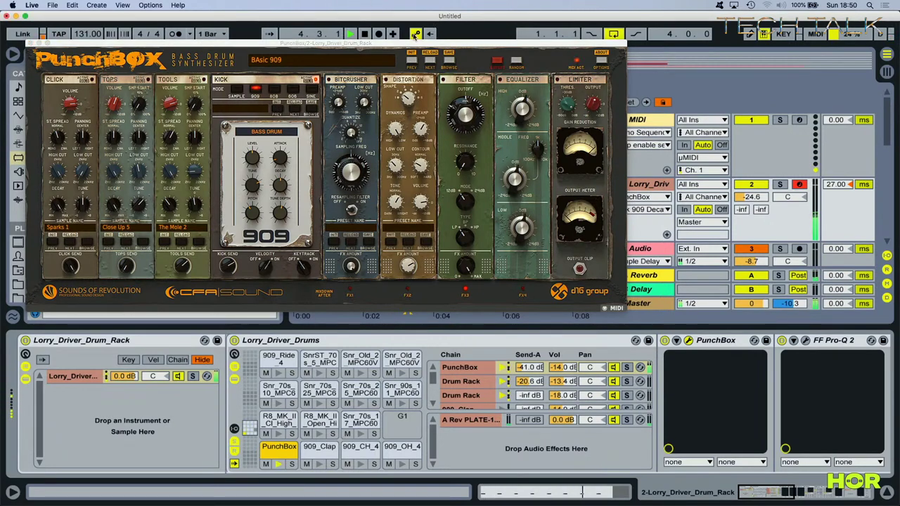
left_click(30, 45)
Step: Add 909_Clap notes on beats 2 and 4 of both measures in the drum rack clip
double_click(386, 184)
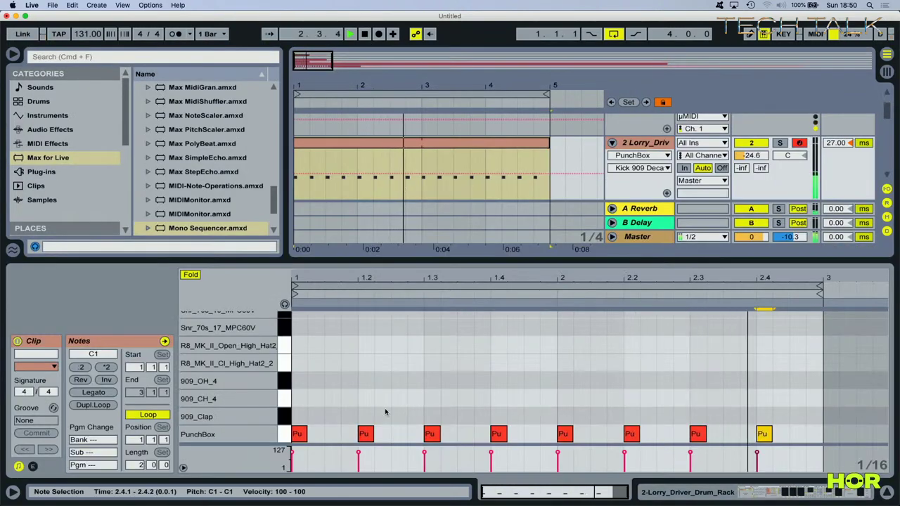
double_click(367, 417)
double_click(499, 416)
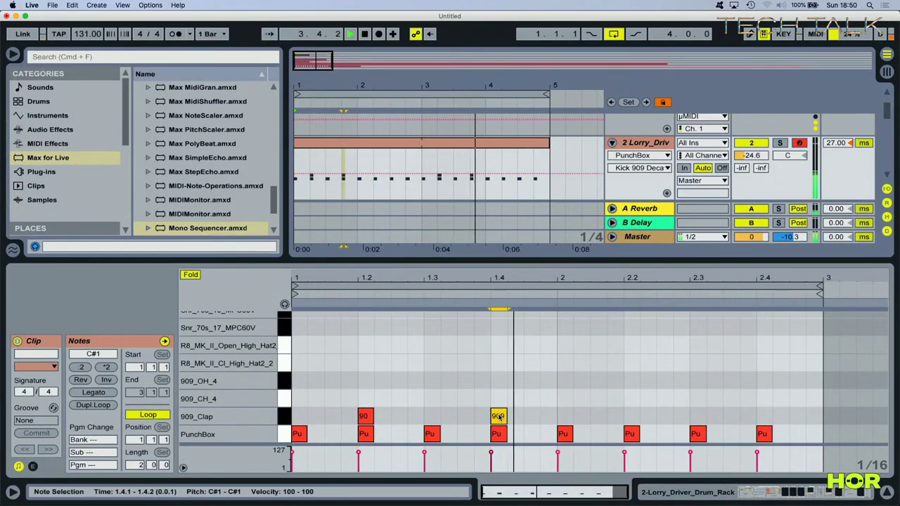
left_click(248, 417)
key("super+d")
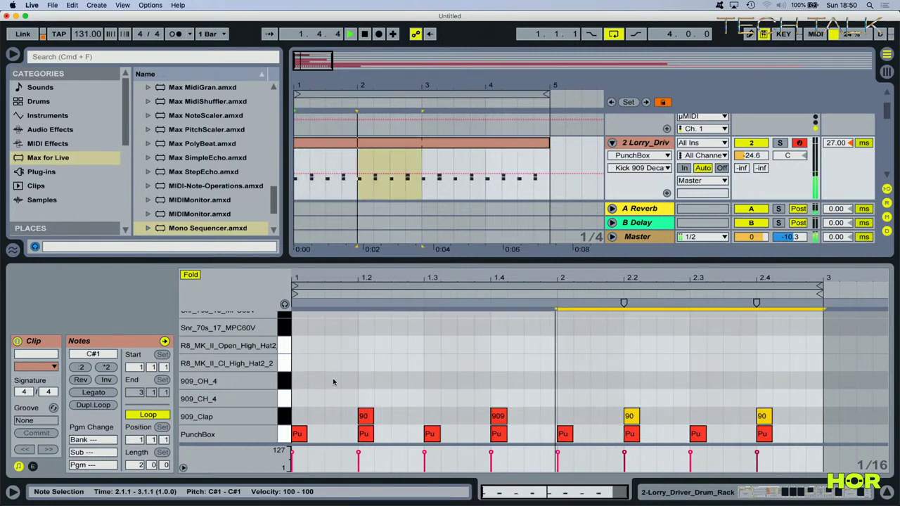
Step: Add 909_CH_4 closed hi-hat notes on every beat of the two-measure drum clip
double_click(297, 399)
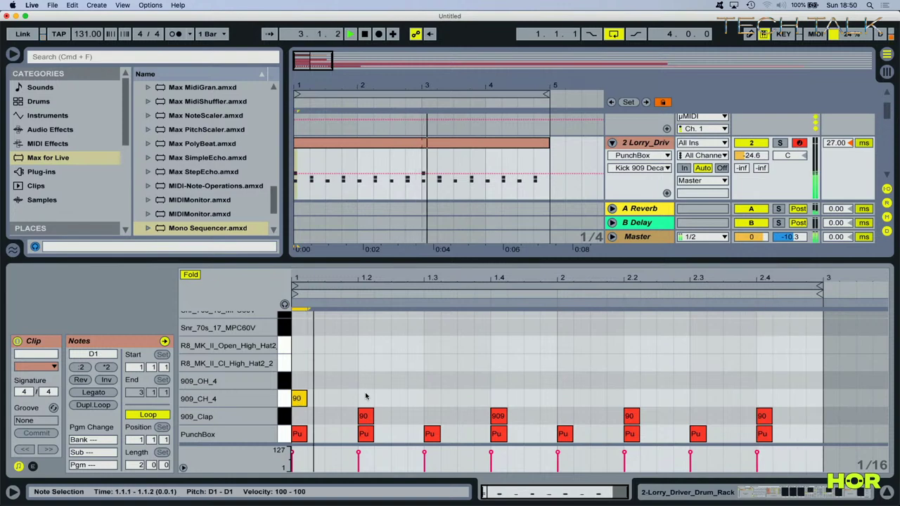
key("super+d")
key("super+d")
key("super+d")
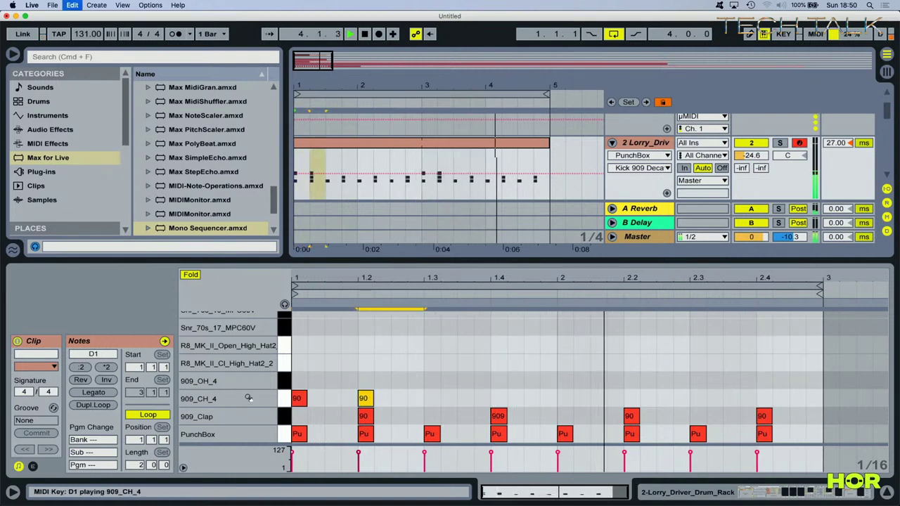
key("super+d")
key("super+d")
key("super+d")
key("super+d")
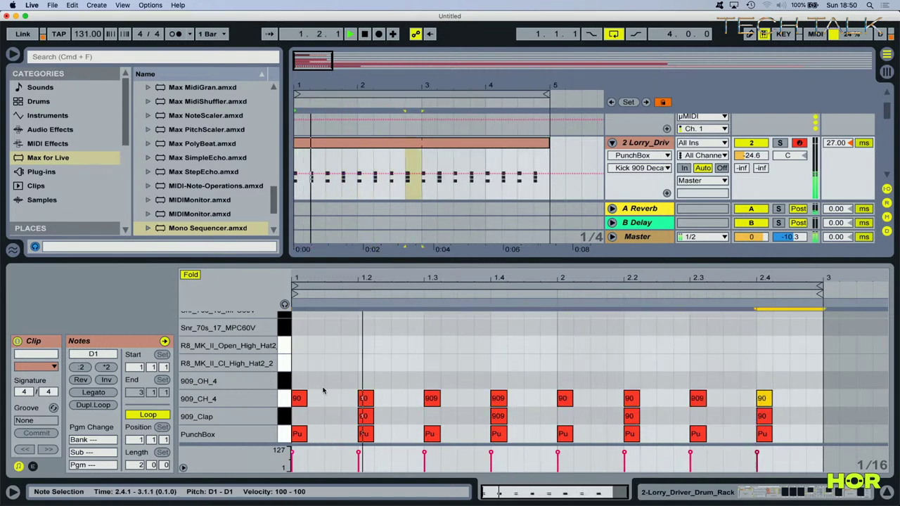
Step: Add 909_OH_4 open hi-hat notes on every offbeat eighth of the two-measure drum clip
double_click(330, 384)
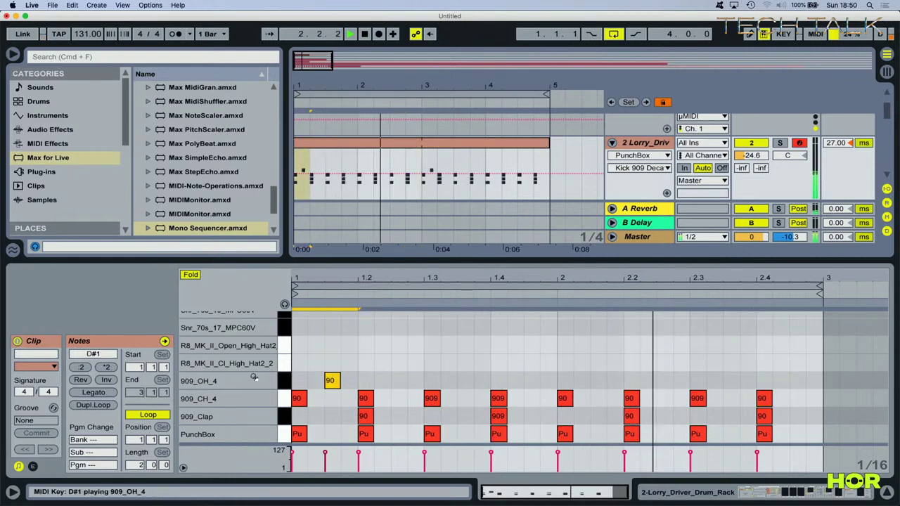
key("super+d")
key("super+d")
key("super+d")
key("super+d")
key("super+d")
key("super+d")
key("super+d")
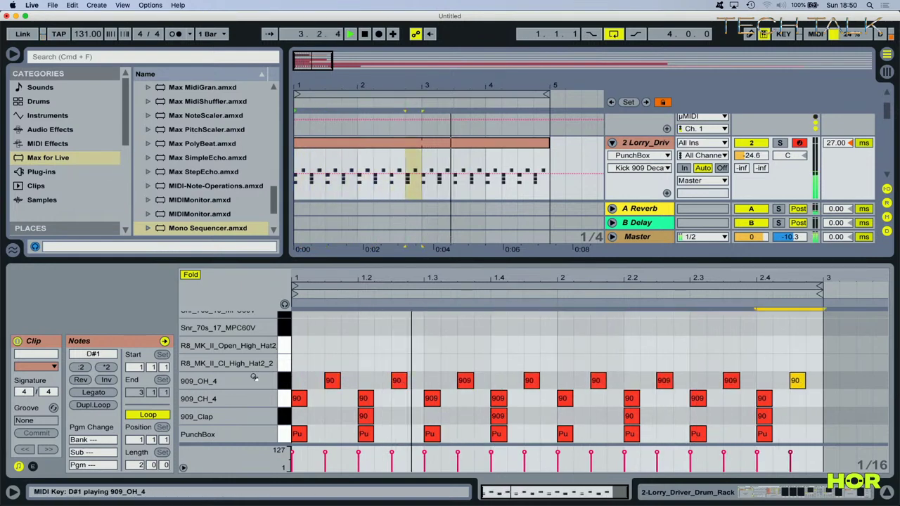
Step: Set the release of the 909_OH_4 open hi-hat sample to 19.3 s
left_click(799, 493)
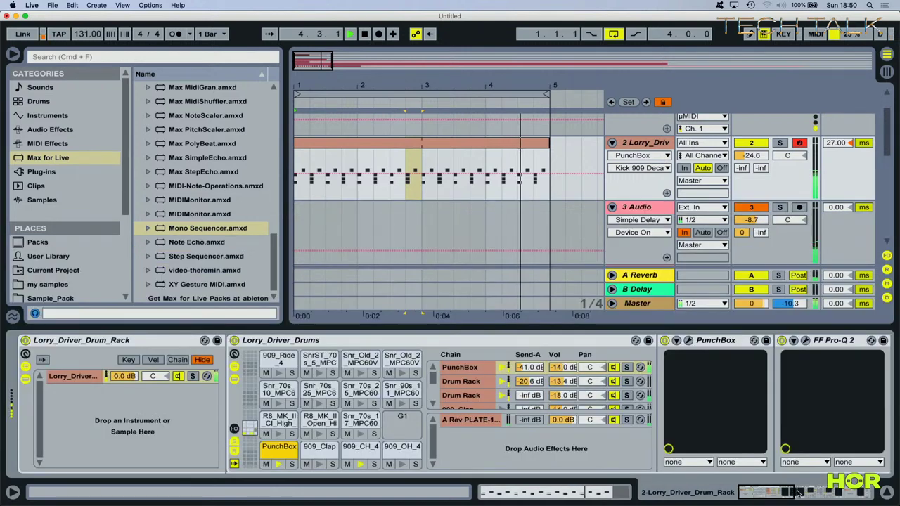
left_click(414, 448)
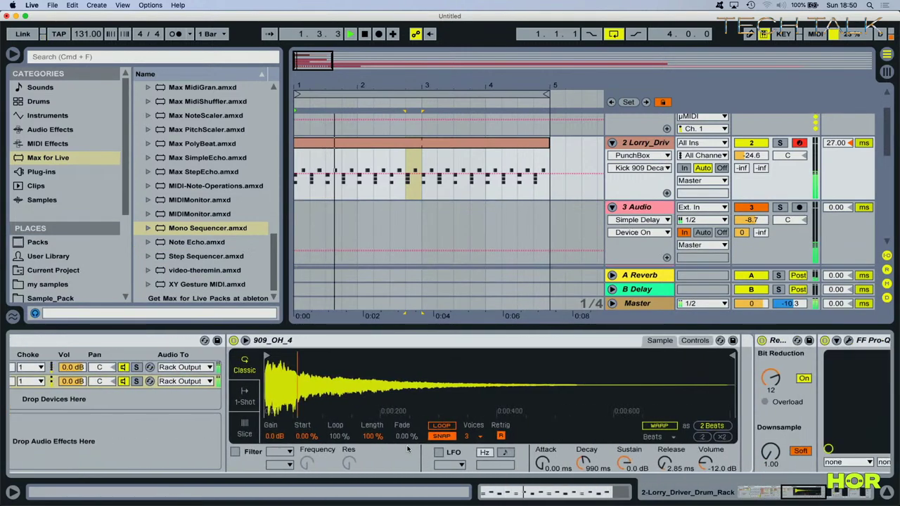
left_click_drag(679, 462, 679, 429)
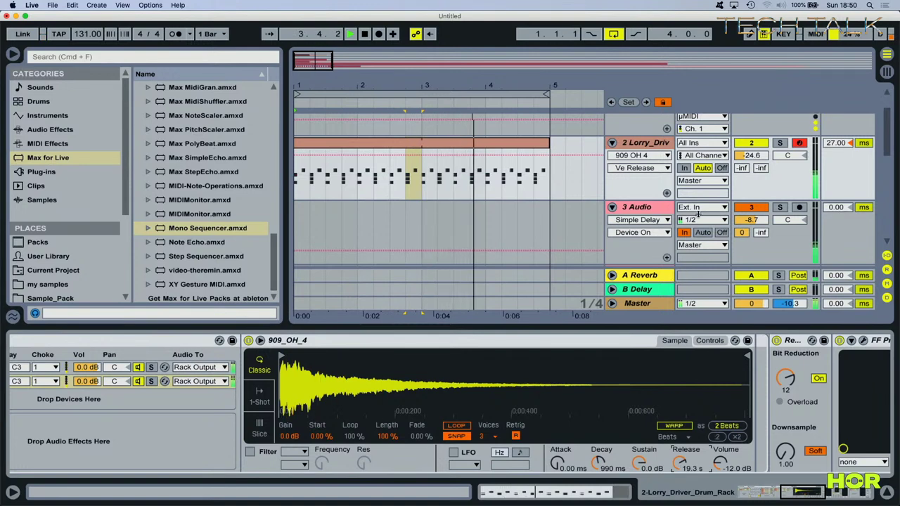
Step: Raise the pitch of step 4 in the 1 MIDI track's Mono Sequencer and disable steps 2 and 5
scroll(698, 212, "up", 2)
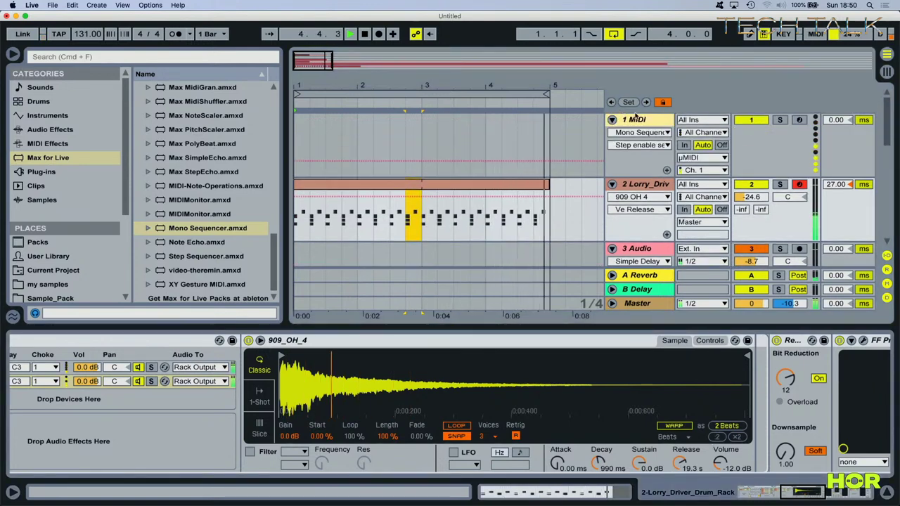
left_click(636, 119)
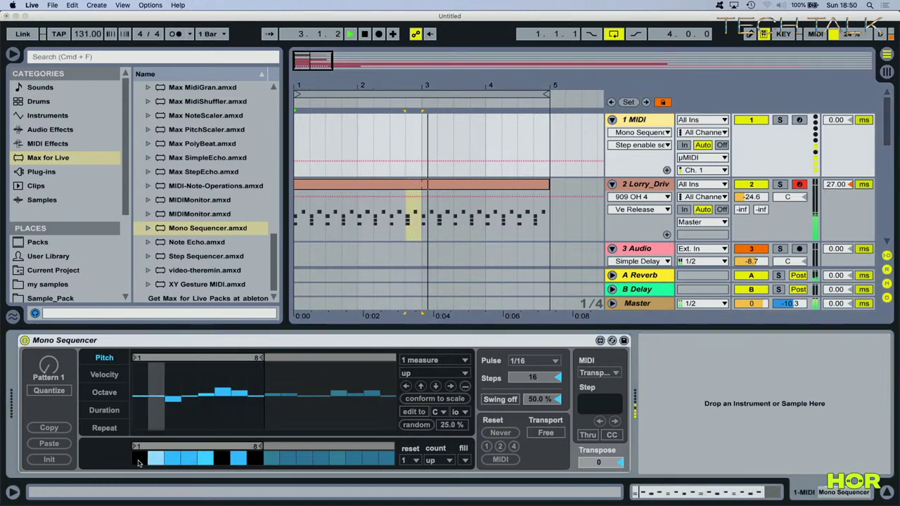
mouse_move(189, 400)
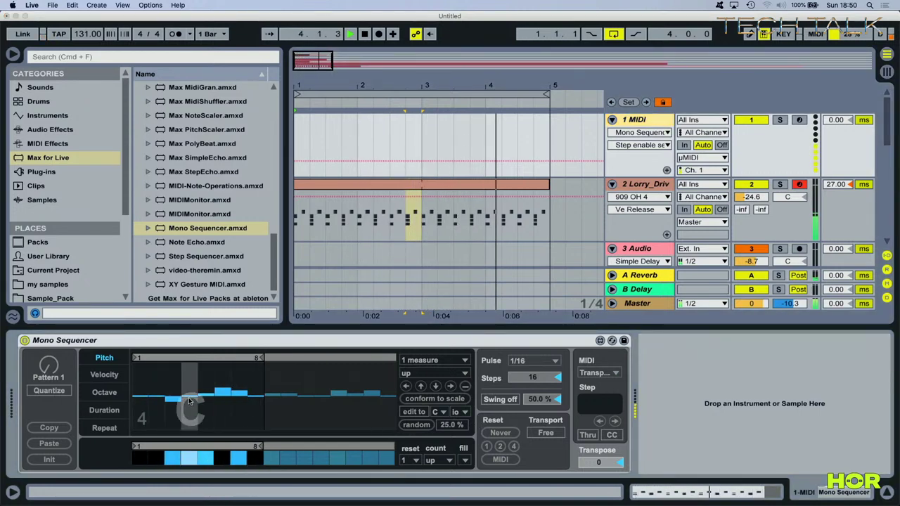
left_click_drag(188, 401, 194, 373)
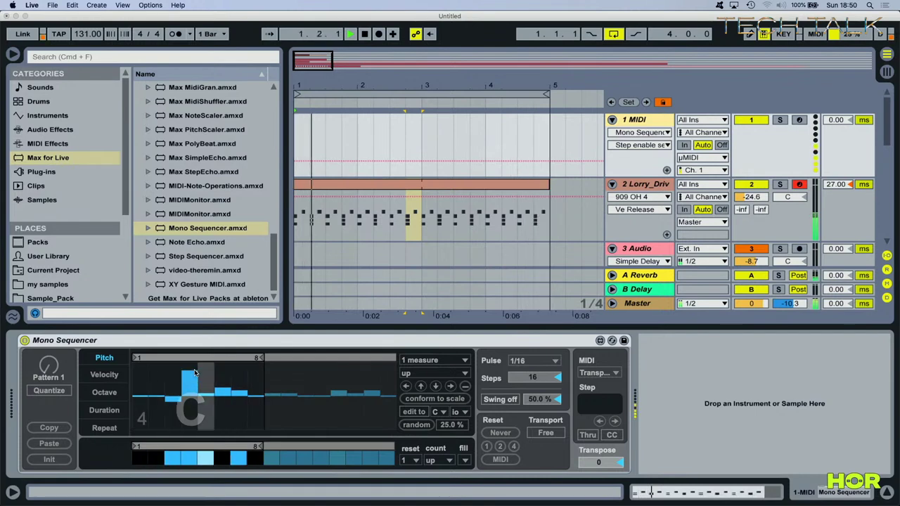
left_click(206, 459)
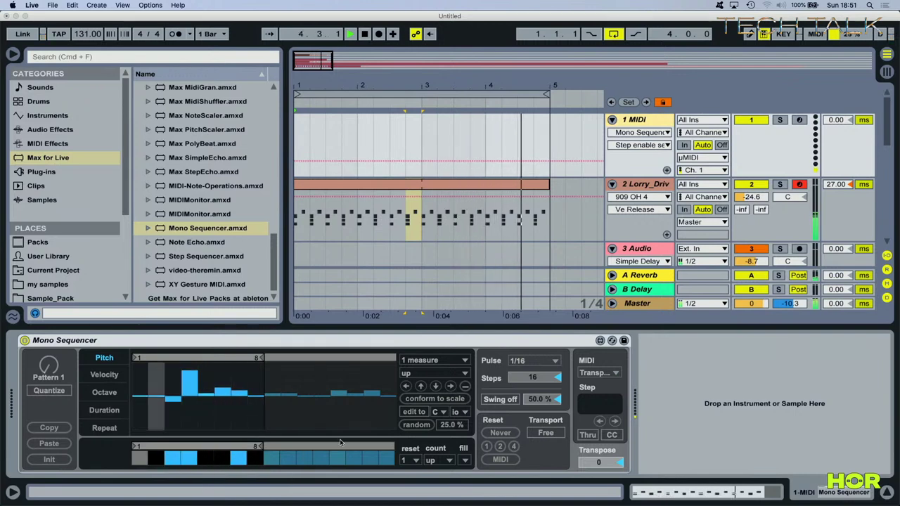
Step: Arm the 3 Audio track and record the live synth input over measures 1 to 4
left_click(690, 198)
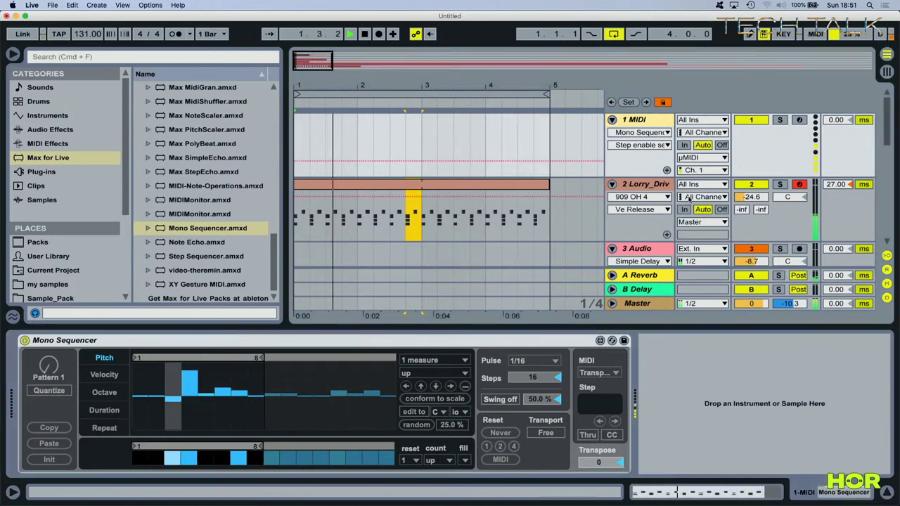
scroll(583, 190, "down", 3)
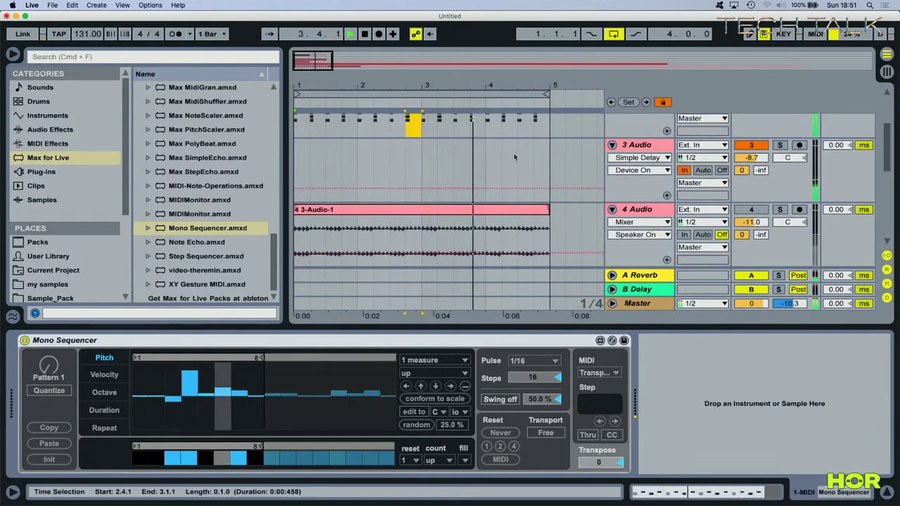
left_click_drag(552, 152, 296, 162)
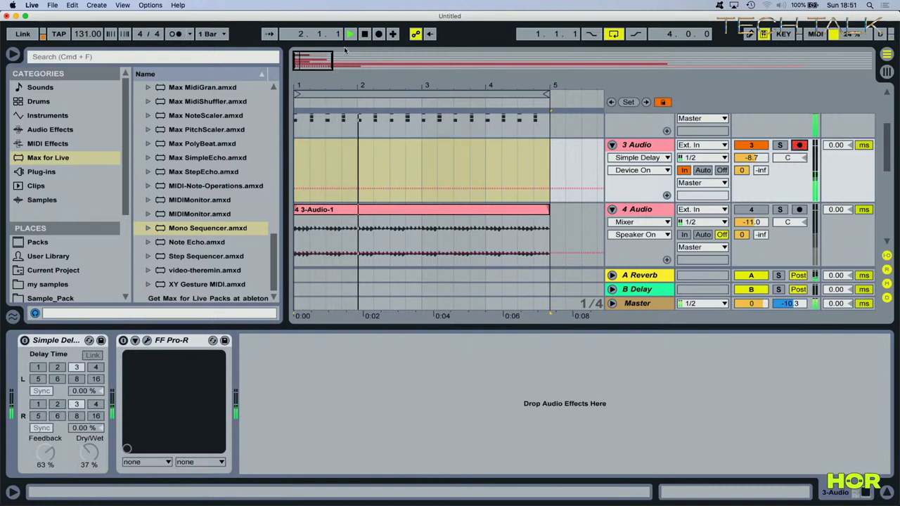
left_click(378, 34)
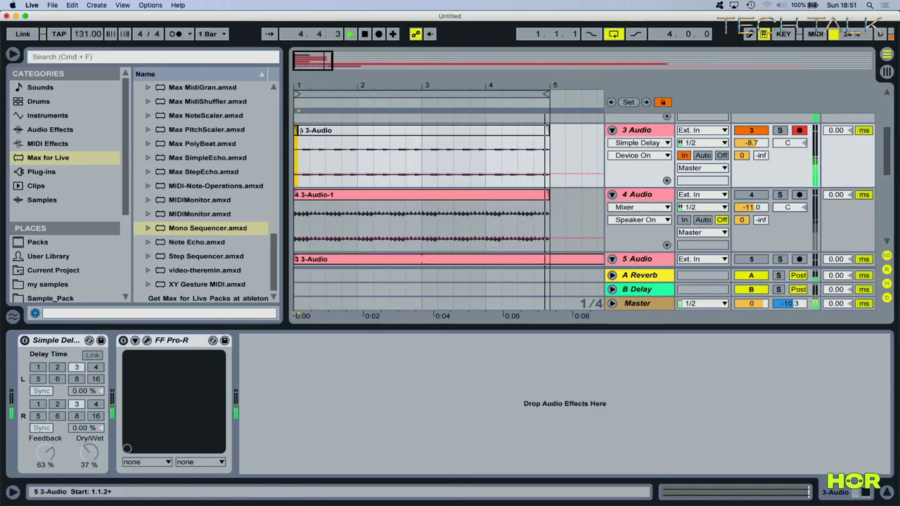
Step: Extend the new recording's start to measure 1, then turn 3 Audio's monitoring off with track volume at -6.3 dB
left_click(300, 130)
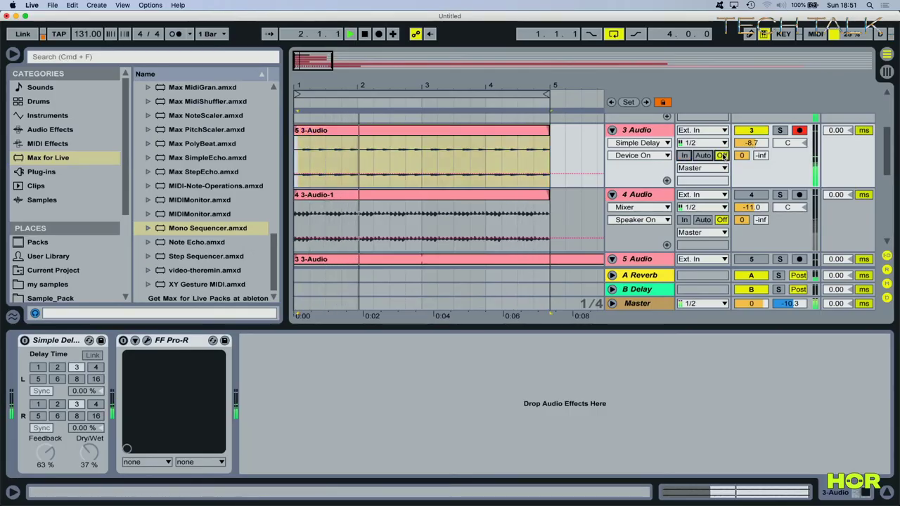
left_click_drag(751, 143, 751, 136)
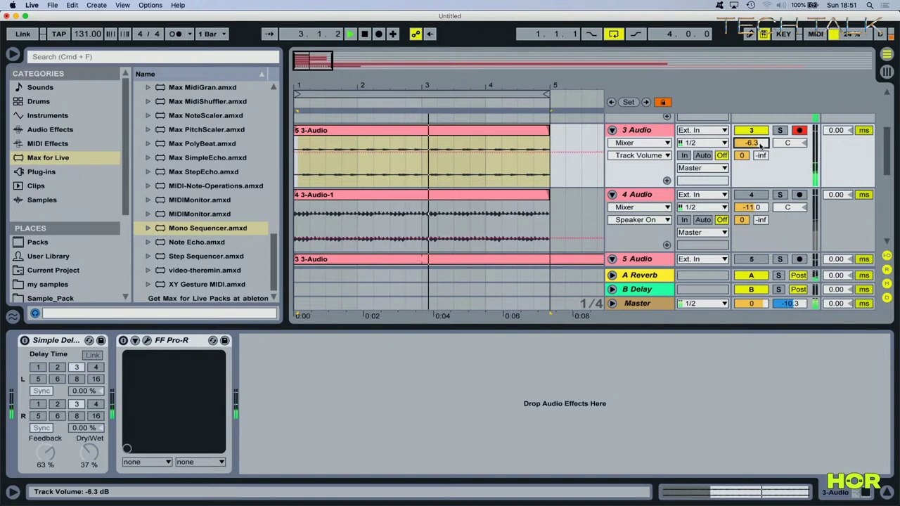
Step: Duplicate the 3 Audio track, delete the copied clip and move the empty copy above the recorded track
scroll(760, 146, "up", 1)
left_click(645, 161)
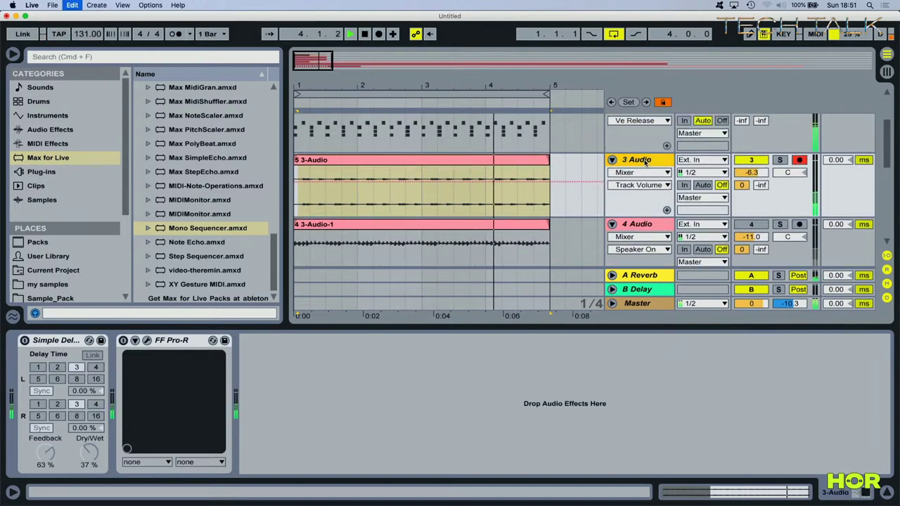
key("super+d")
left_click(530, 210)
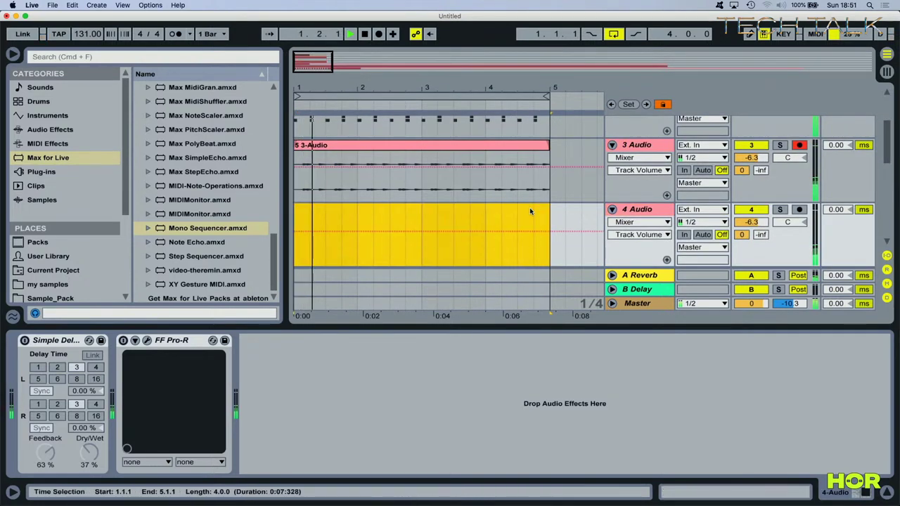
left_click(646, 146)
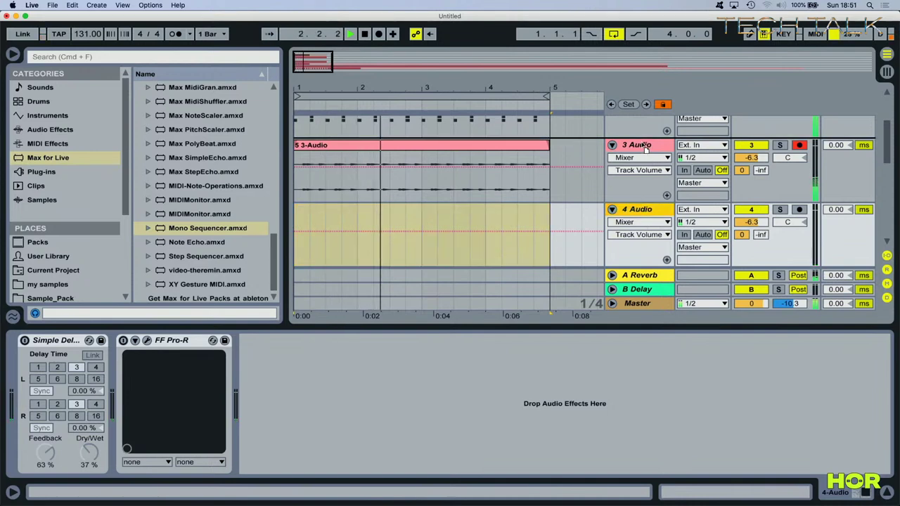
left_click_drag(637, 209, 646, 144)
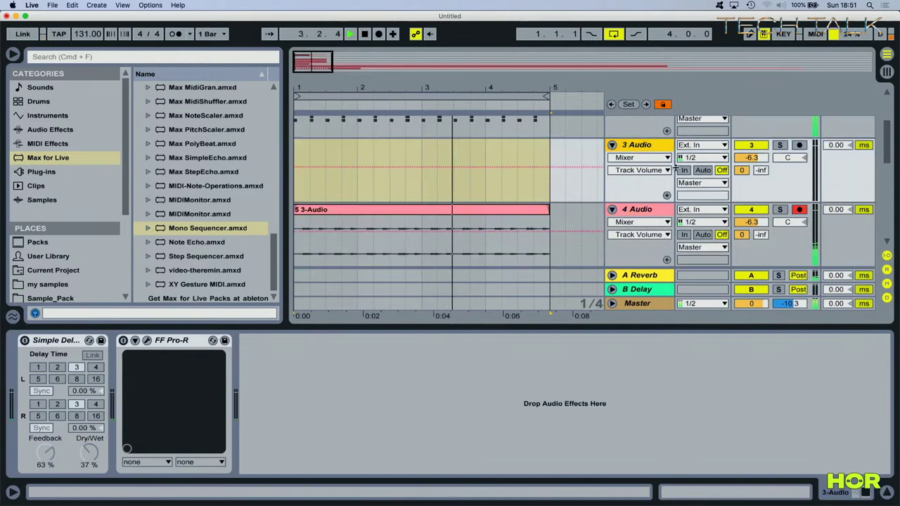
Step: In the 1 MIDI track's Mono Sequencer, enable steps 2, 5 and 6 and disable steps 3 and 4
scroll(609, 234, "up", 5)
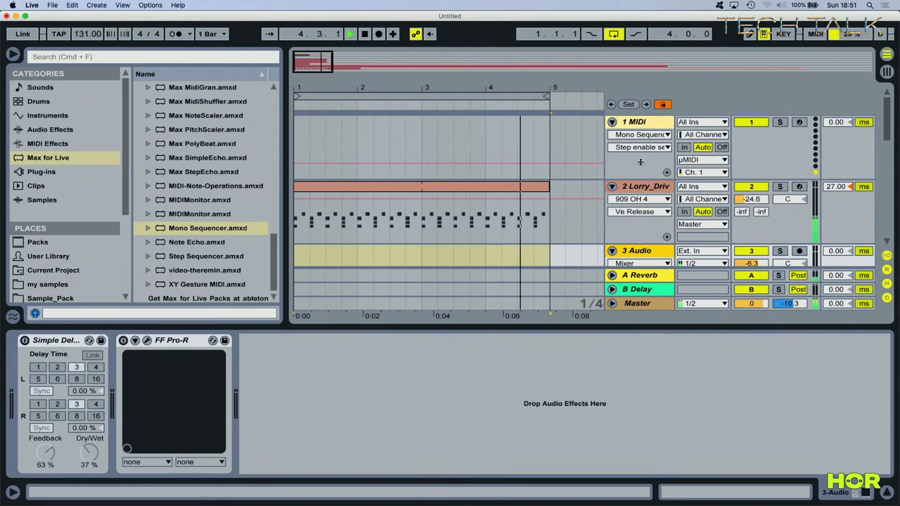
left_click(643, 125)
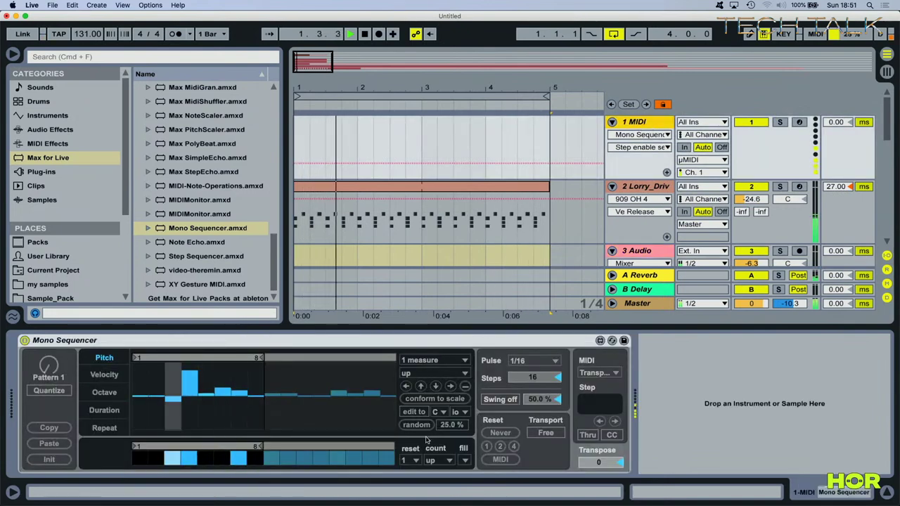
left_click(206, 459)
left_click(188, 459)
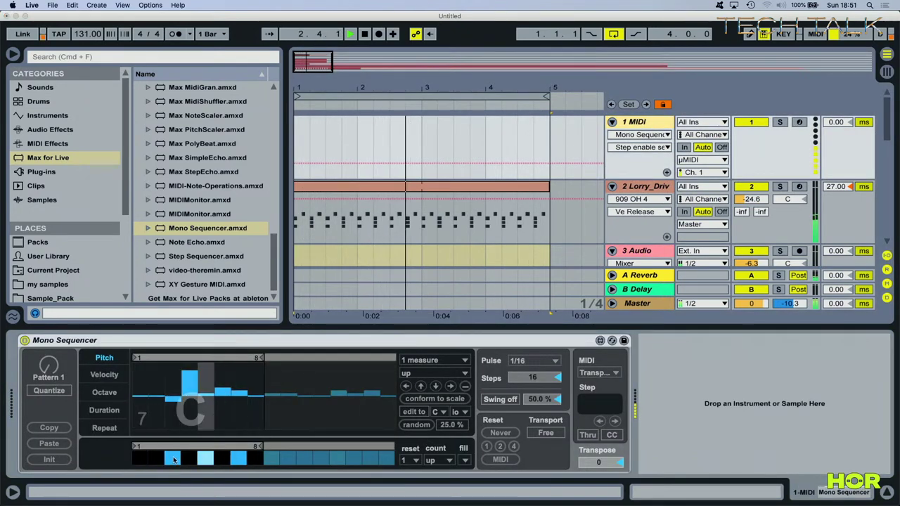
left_click(156, 459)
left_click(173, 459)
left_click(222, 459)
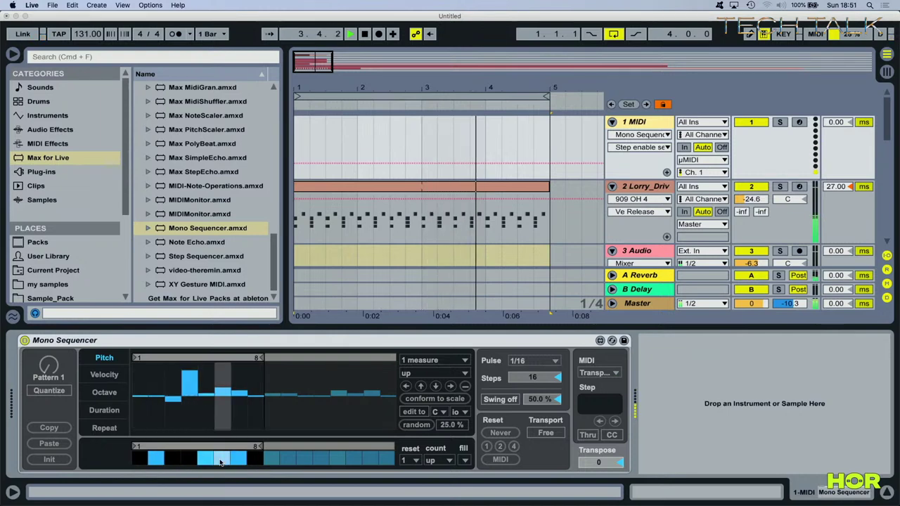
Step: Set the 3 Audio track's monitoring to In and its track volume to -13.0 dB during playback
key("super+t")
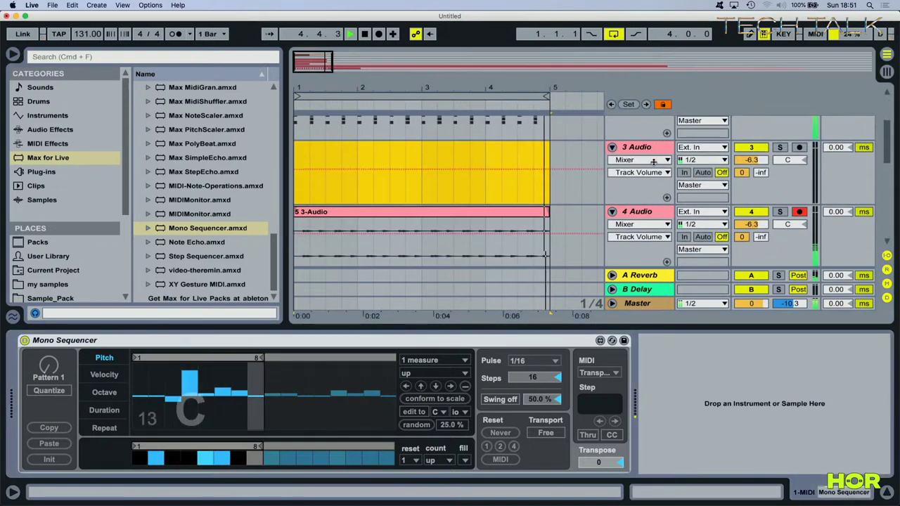
key("space")
left_click(684, 173)
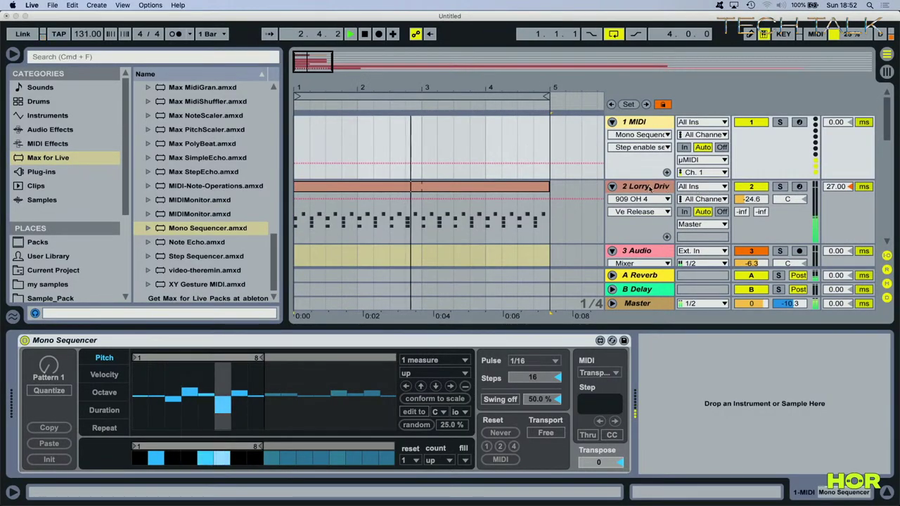
left_click(648, 188)
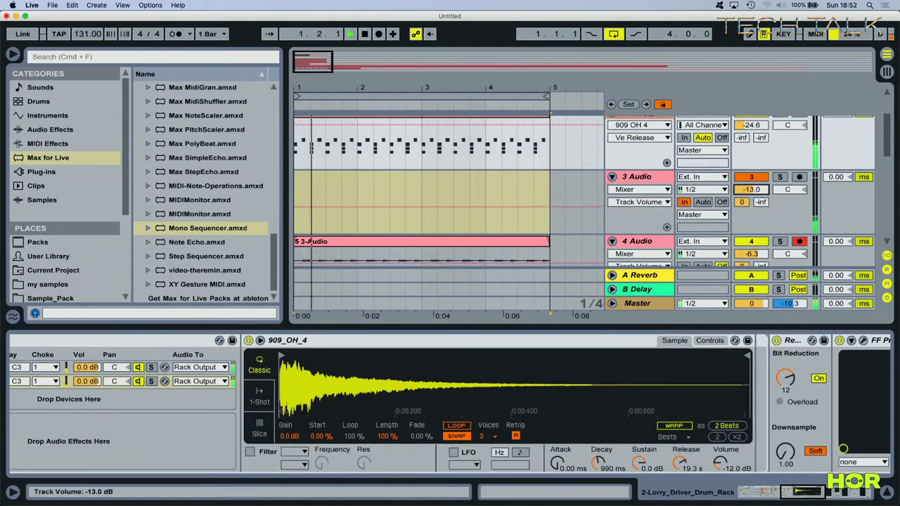
left_click(648, 182)
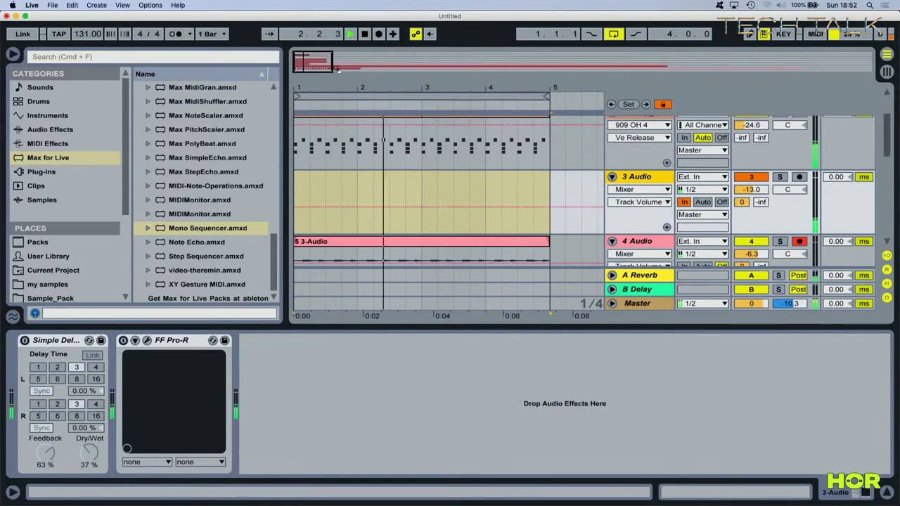
Step: Set the PunchBox kick's 909 tune to 22% in the drum rack and its Saturator output to -0.57 dB
scroll(670, 173, "up", 3)
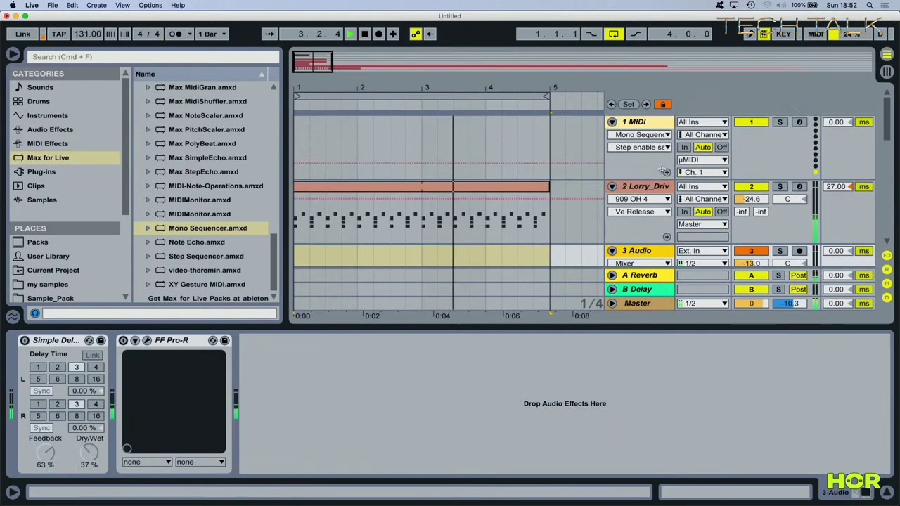
double_click(422, 211)
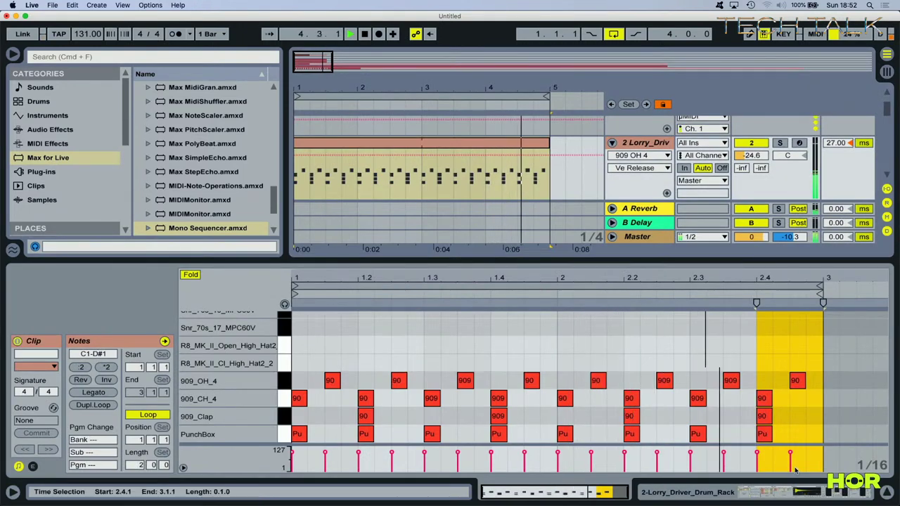
left_click(835, 494)
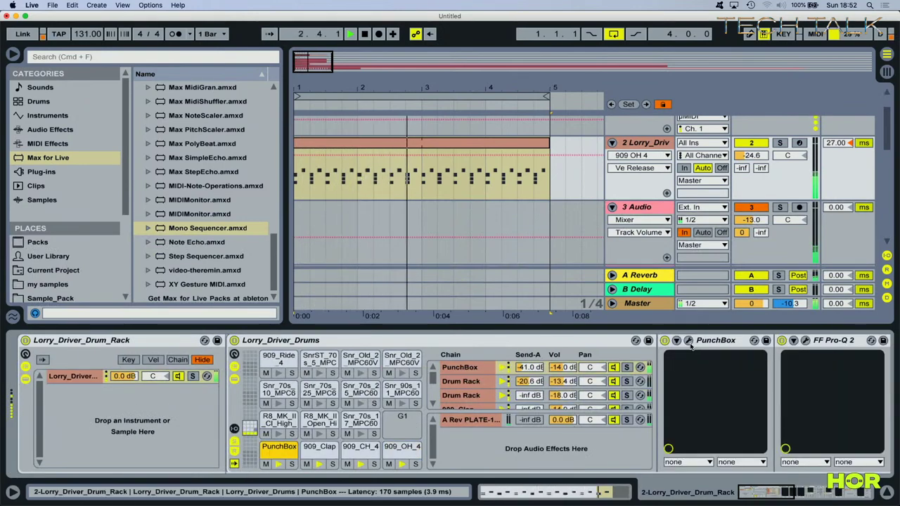
left_click(688, 340)
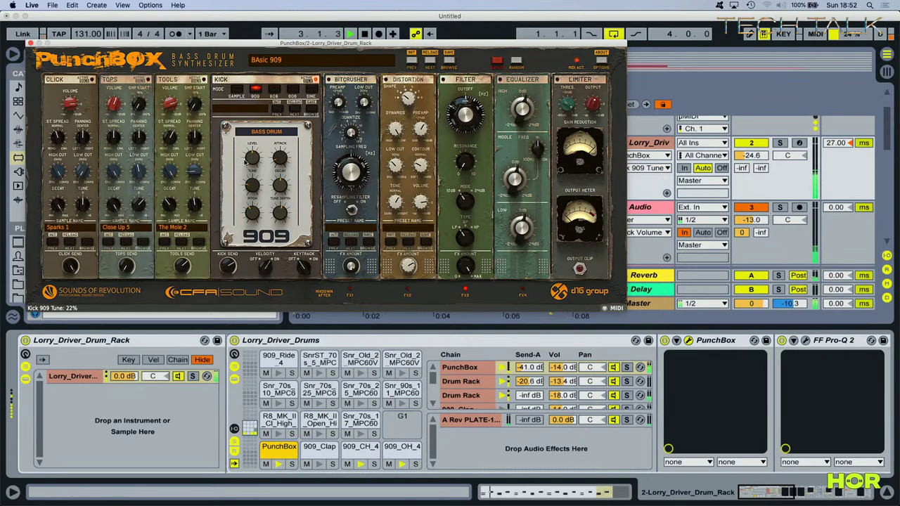
scroll(352, 405, "right", 5)
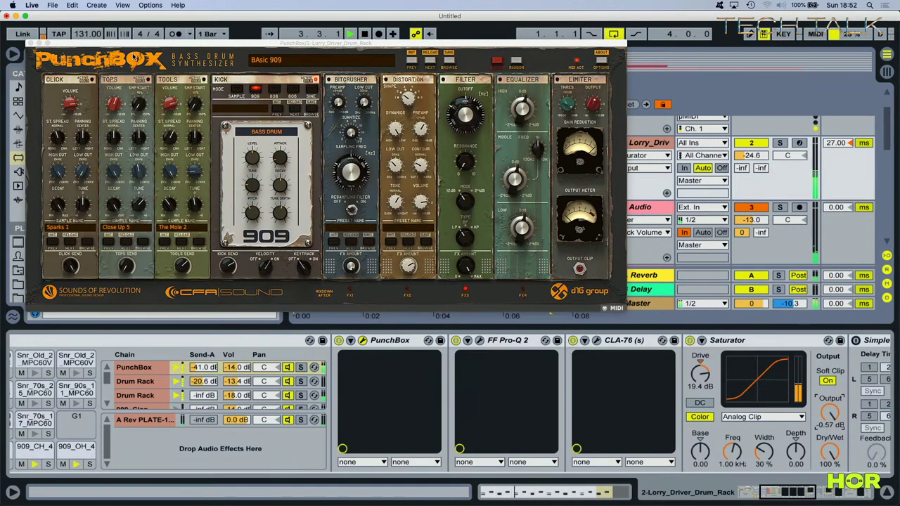
left_click(32, 43)
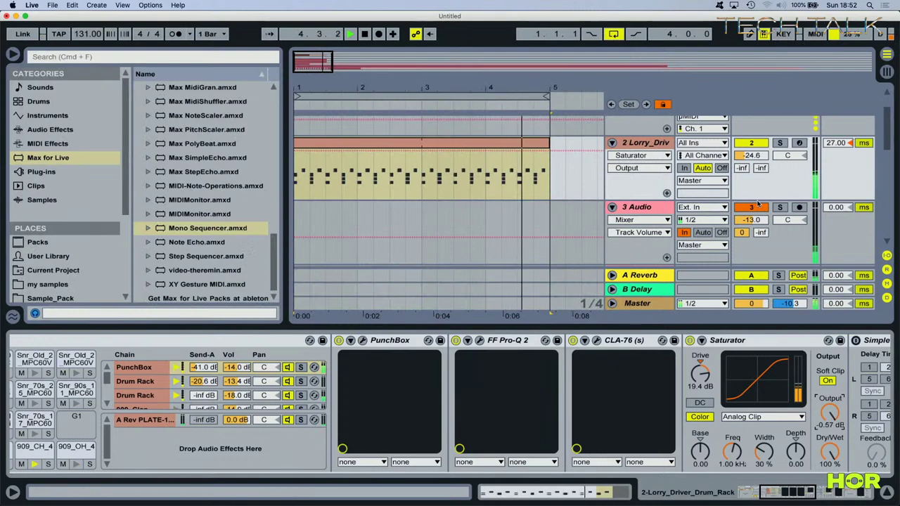
scroll(759, 204, "up", 3)
scroll(760, 200, "down", 5)
scroll(763, 195, "up", 2)
scroll(770, 188, "down", 2)
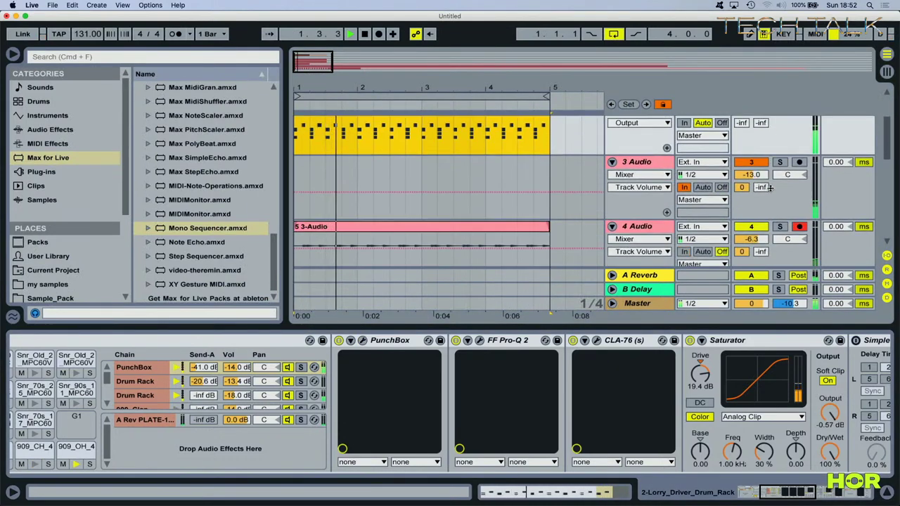
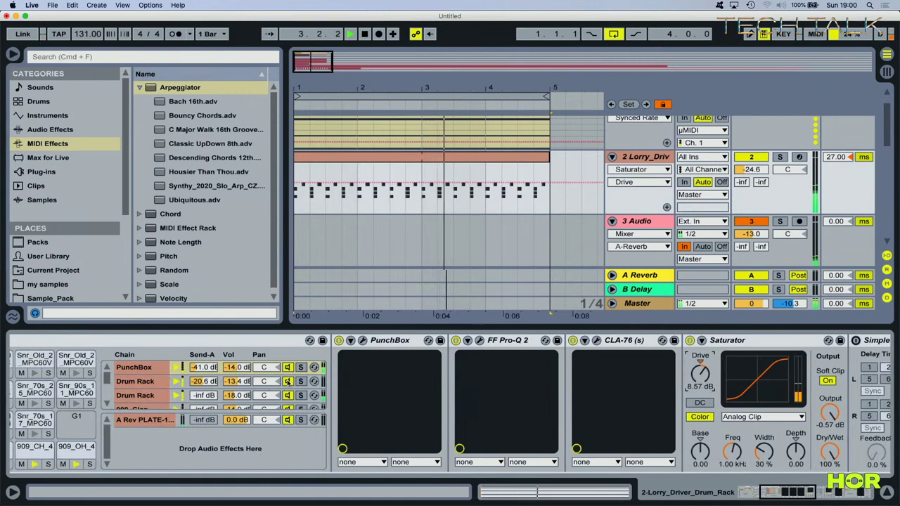
Step: Mute both hi-hat Drum Rack chains and the 909_Clap chain in the 2 Lorry_Driver drum rack
left_click(284, 396)
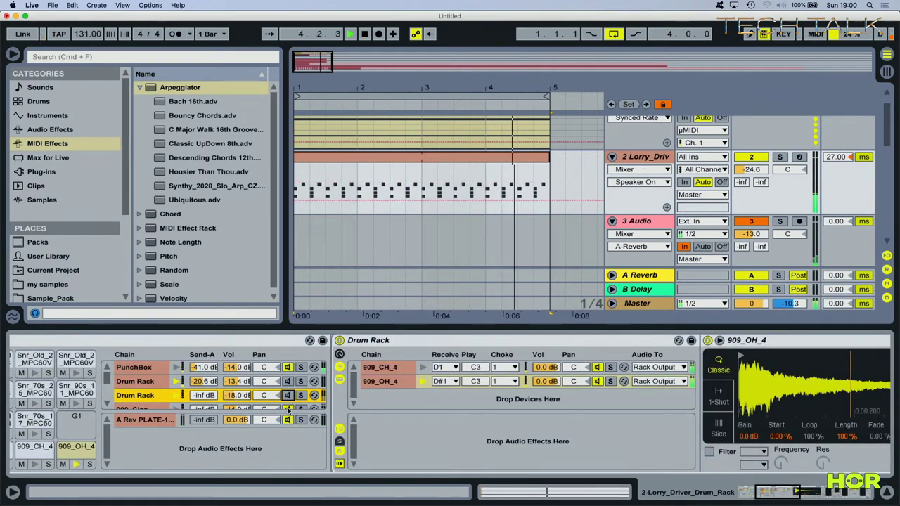
key("Down")
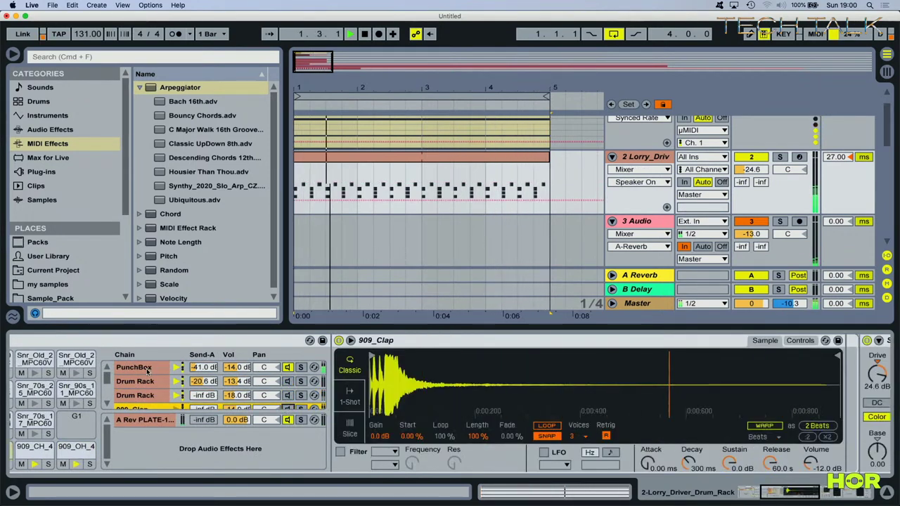
Step: Set PunchBox's Kick 909 attack to 0% and readjust the kick's tune
scroll(322, 355, "right", 10)
left_click(345, 375)
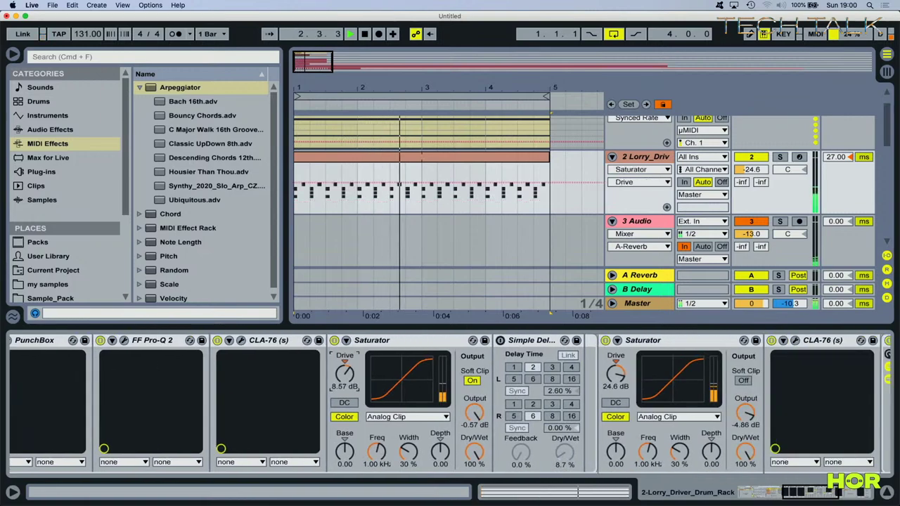
scroll(285, 373, "left", 5)
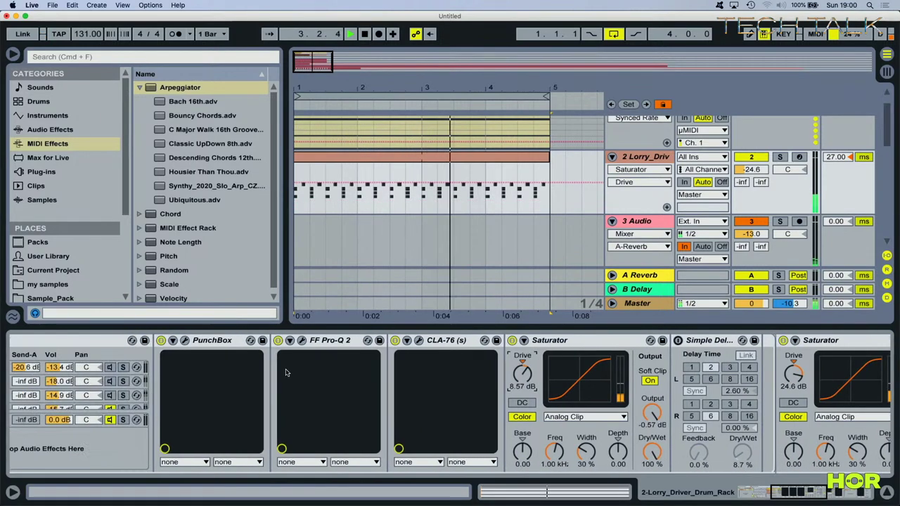
left_click(185, 340)
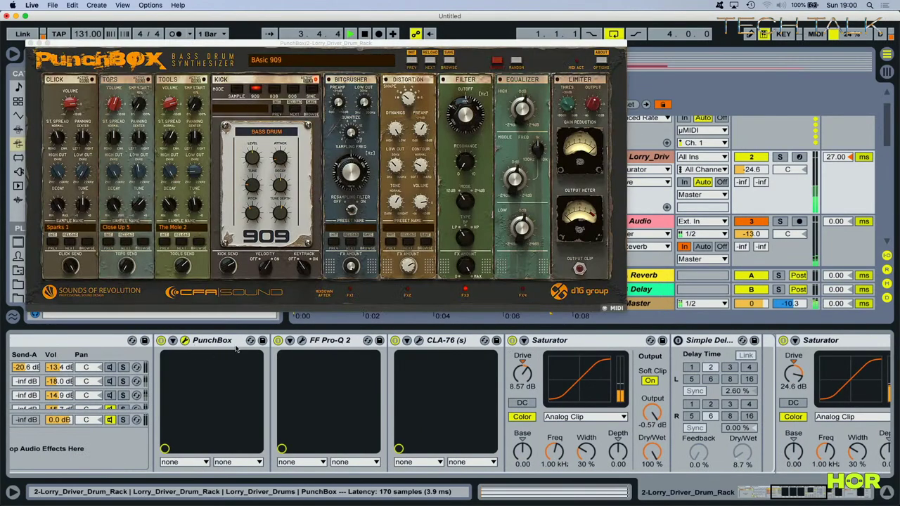
left_click(281, 213)
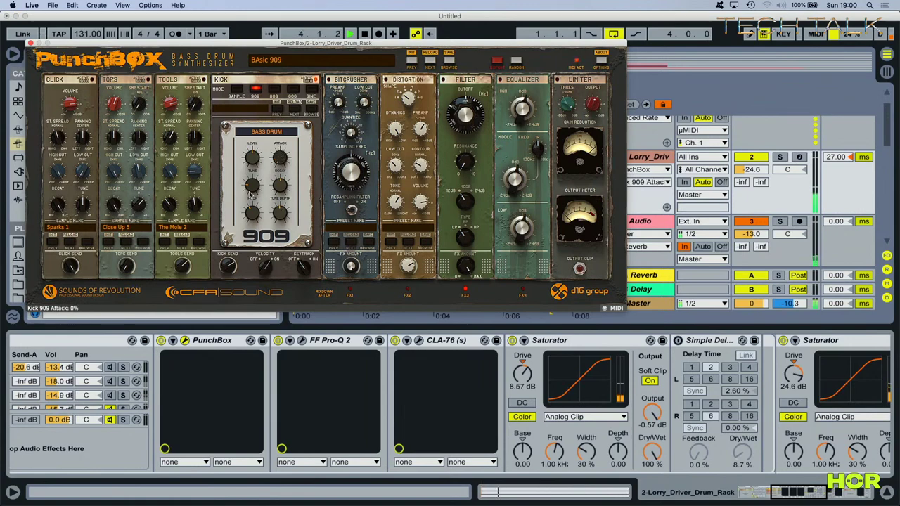
left_click(30, 44)
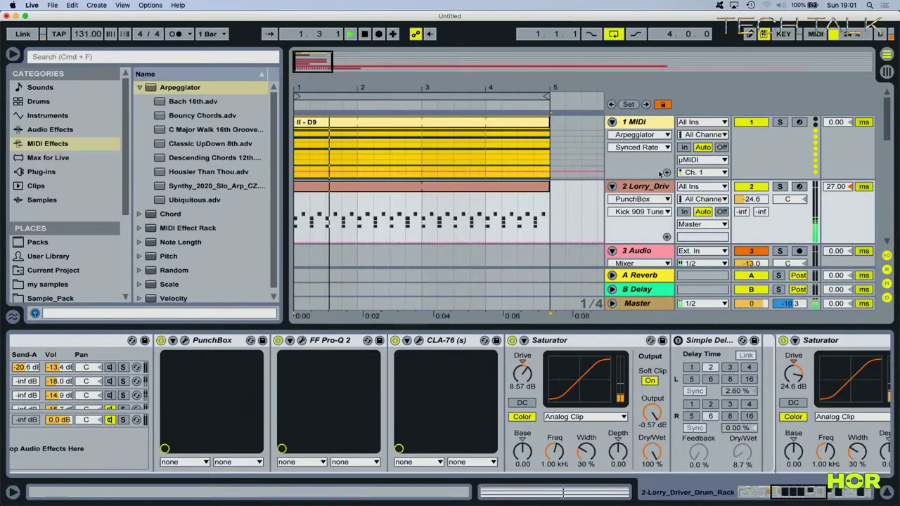
Step: Delete the II - D9 clip from the 1 MIDI track and open the Unison MIDI Chord Pack folder
left_click(635, 122)
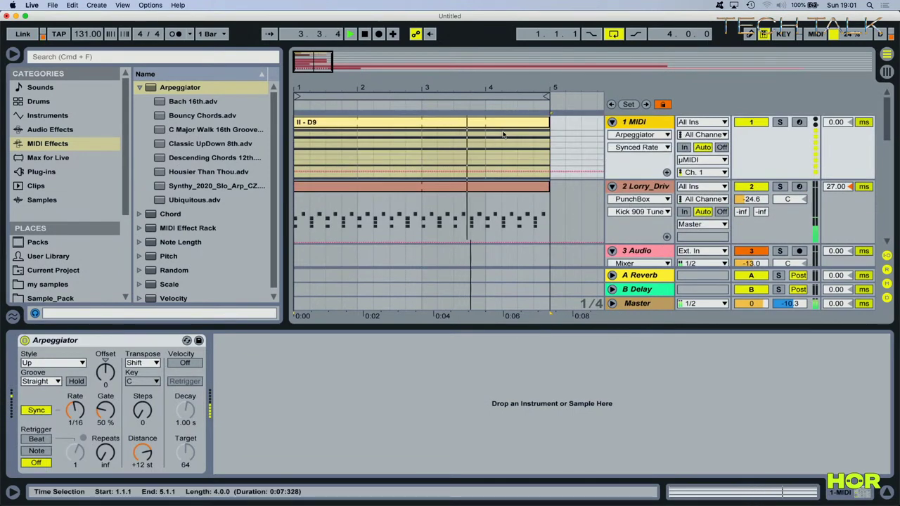
left_click(471, 122)
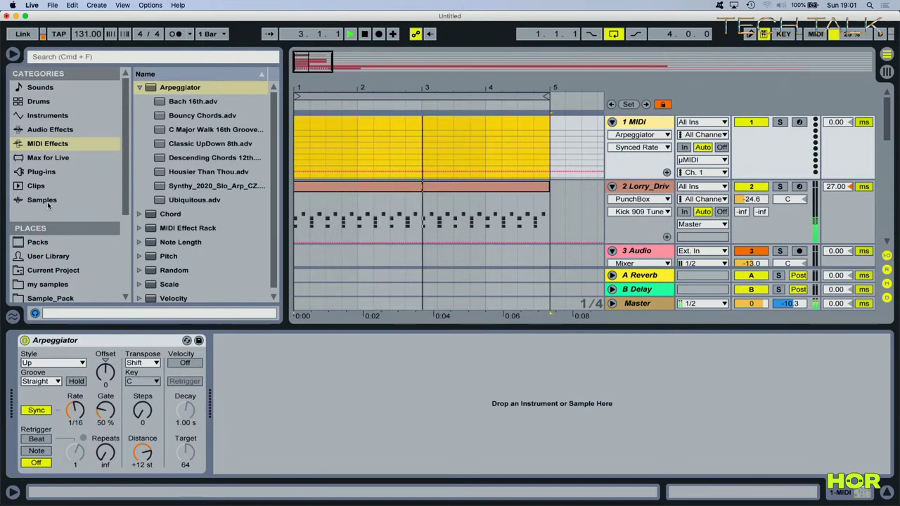
left_click(47, 216)
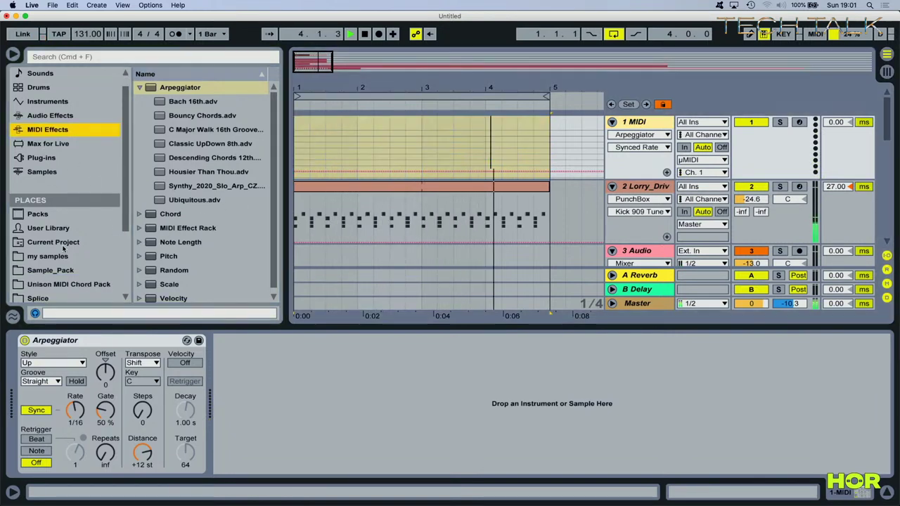
scroll(46, 215, "down", 5)
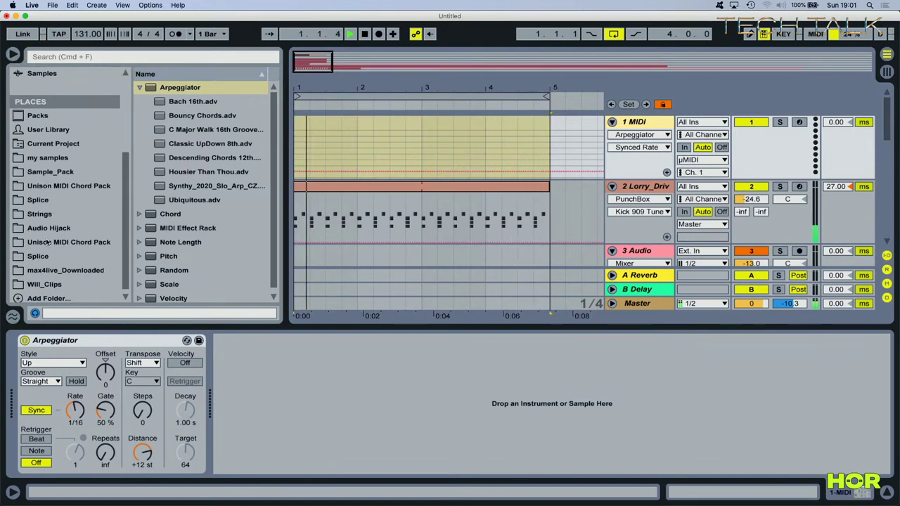
left_click(63, 186)
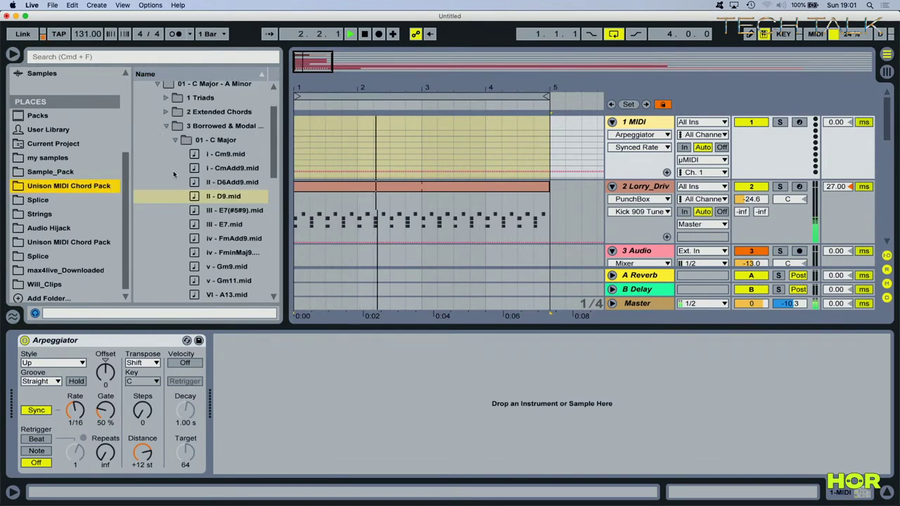
Step: Place Minor Prog 12 (i-v-VI-V) from C Major - A Minor at measure 1 of 1 MIDI and set the Arpeggiator rate to 1/8
left_click(166, 126)
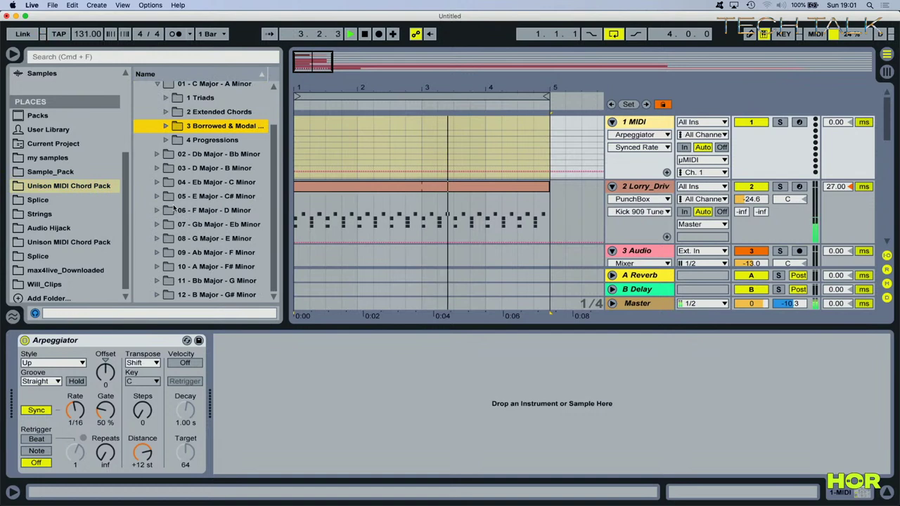
scroll(174, 208, "up", 3)
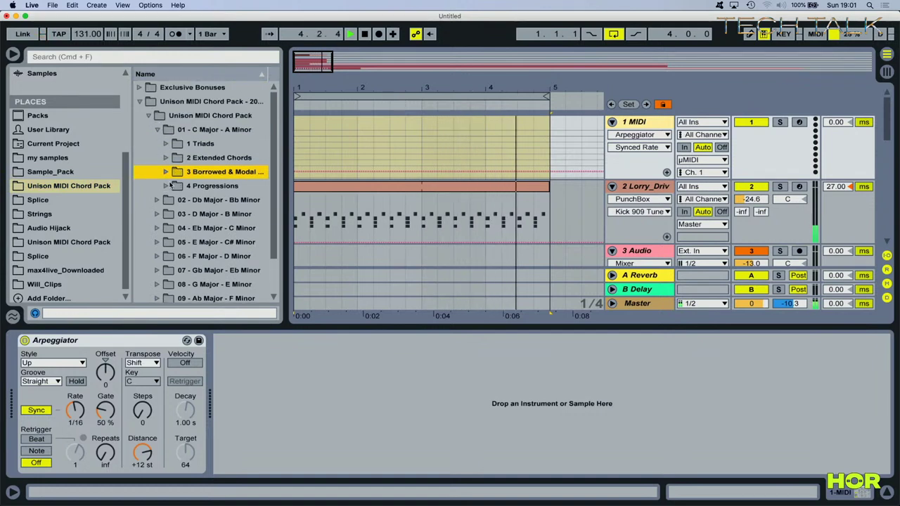
left_click(171, 184)
scroll(211, 225, "down", 5)
left_click(227, 267)
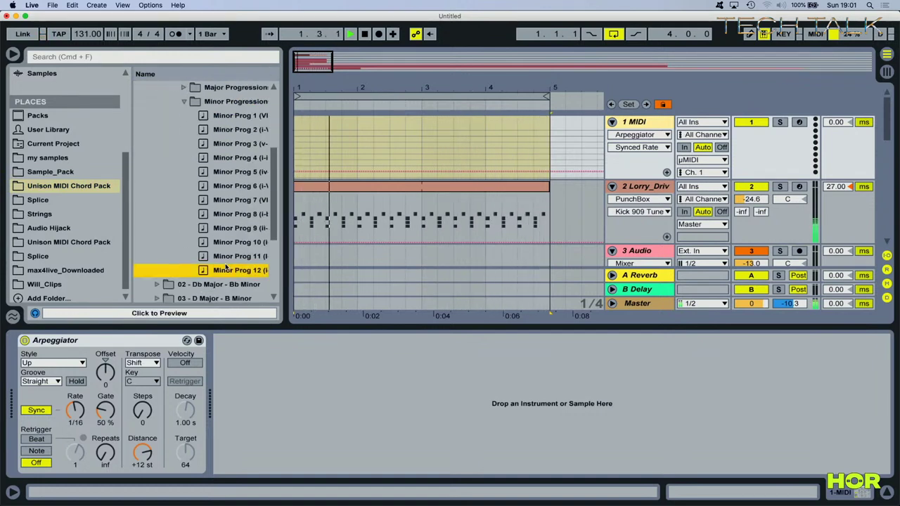
left_click_drag(220, 273, 298, 166)
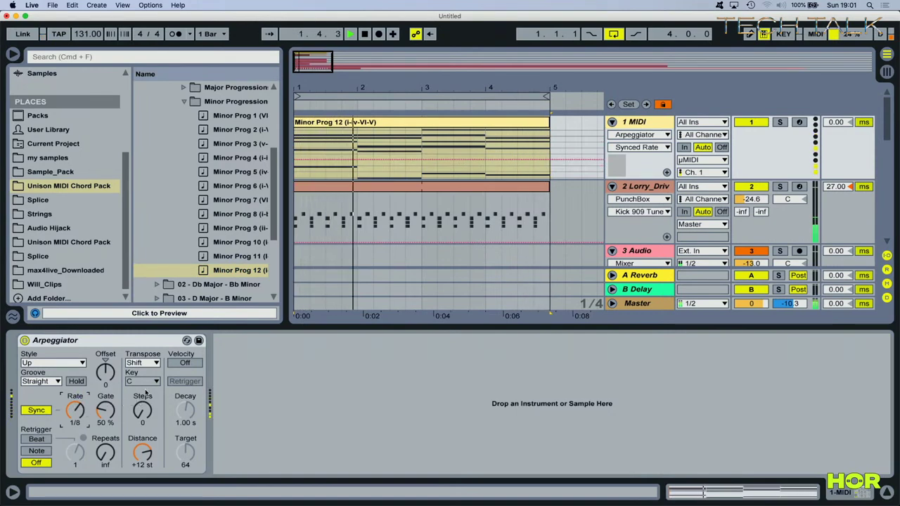
scroll(668, 144, "down", 5)
scroll(669, 144, "down", 3)
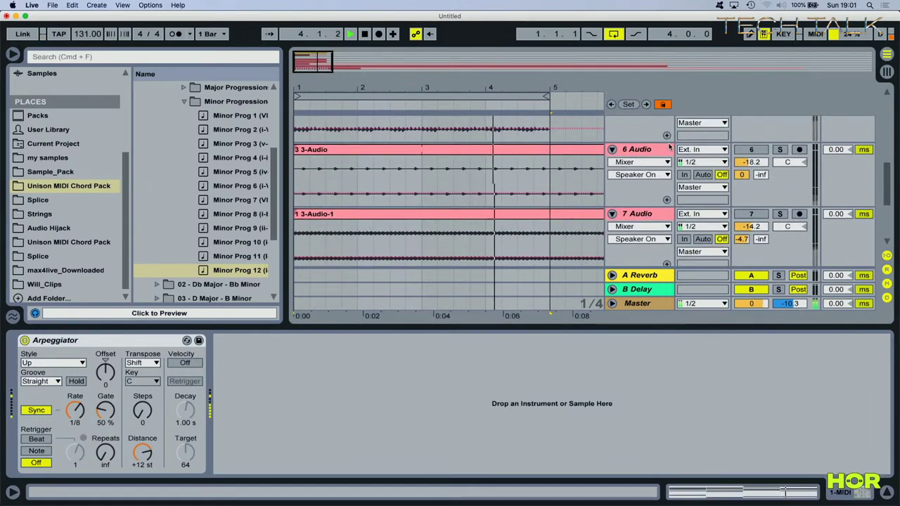
scroll(668, 146, "up", 5)
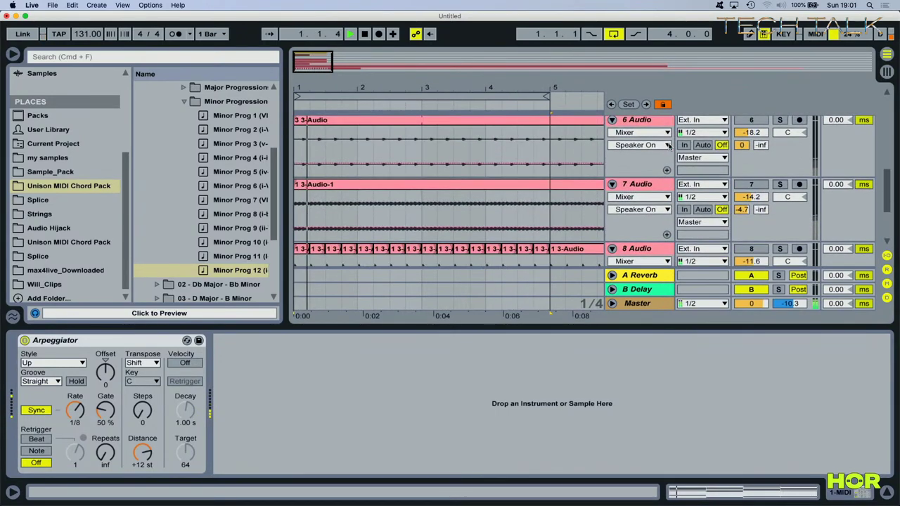
scroll(668, 146, "up", 5)
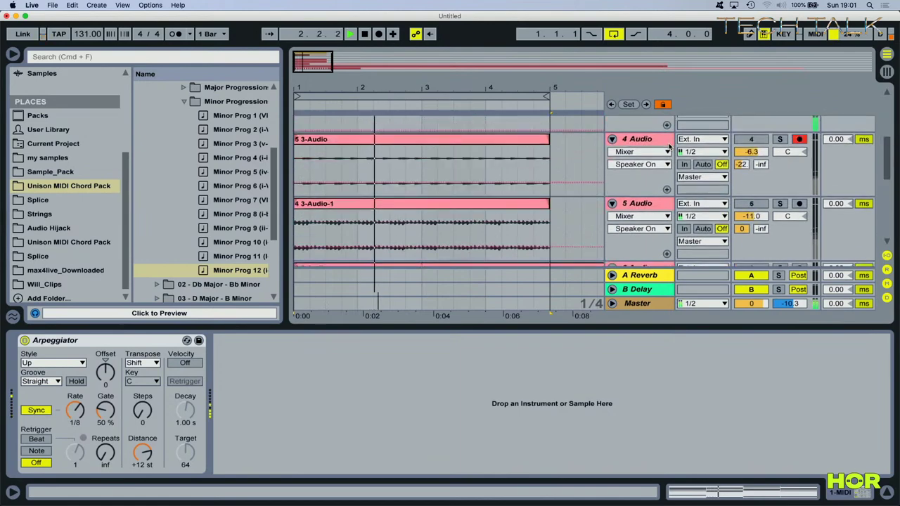
Step: Remove all clap and hi-hat notes from the drum clip, and delete its PunchBox kicks at 1.2, 1.4, 2.2 and 2.4
double_click(422, 218)
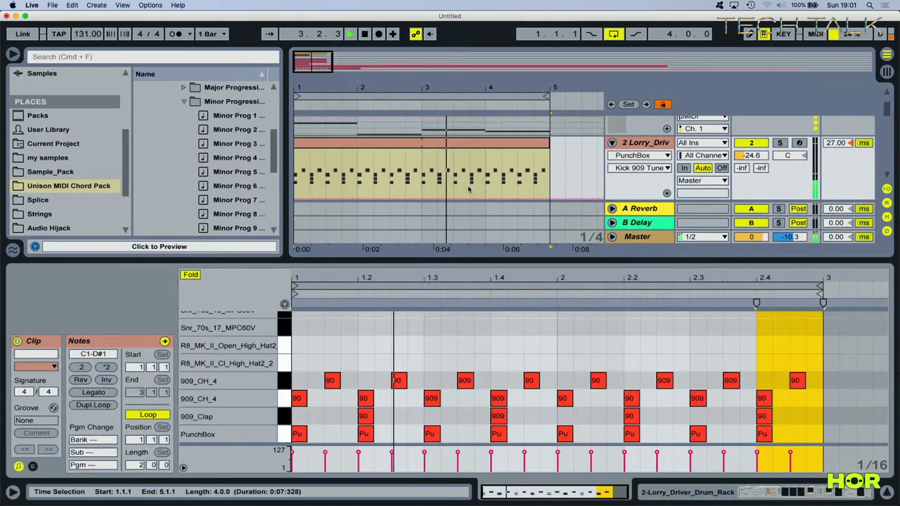
left_click_drag(807, 364, 283, 413)
key("Delete")
double_click(364, 435)
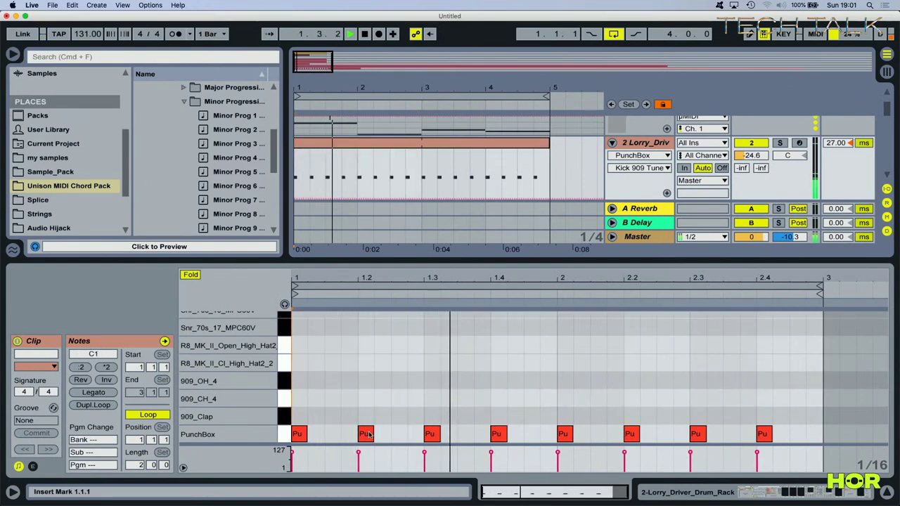
double_click(496, 435)
double_click(630, 435)
double_click(764, 435)
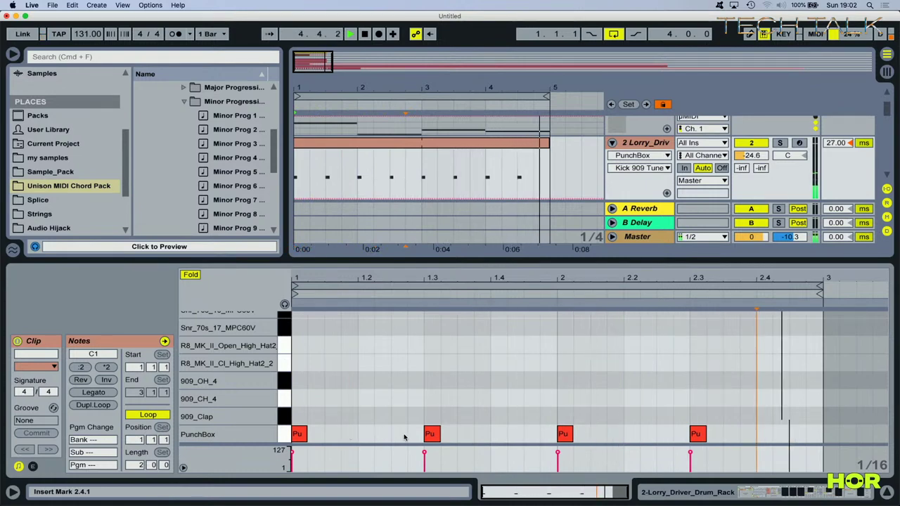
Step: Place a 909_Clap hit at 1.2 and PunchBox kicks at 1.2.3 and 1.3.2, moving the 1.3 kick to fill 1.2.3
scroll(367, 364, "up", 3)
double_click(365, 374)
scroll(365, 374, "down", 3)
scroll(365, 366, "up", 2)
left_click_drag(365, 356, 370, 398)
scroll(370, 406, "down", 2)
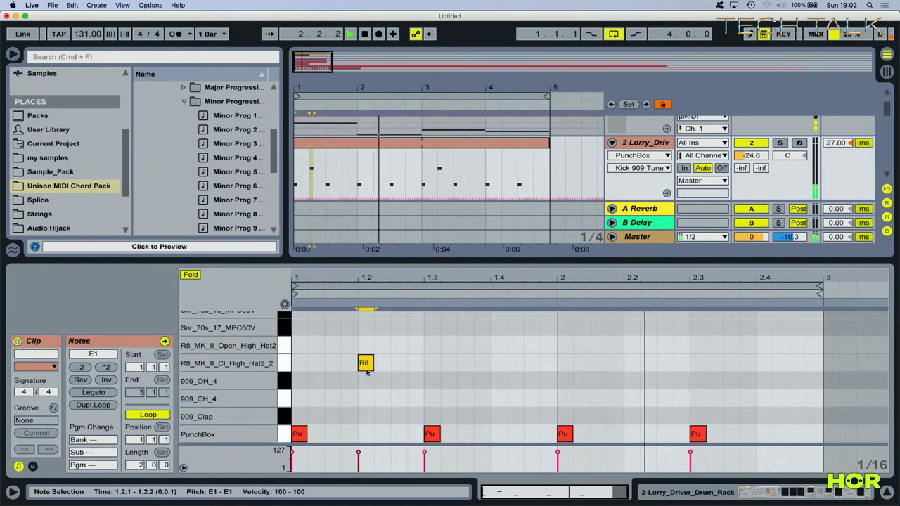
left_click_drag(365, 363, 367, 416)
left_click_drag(431, 434, 399, 433)
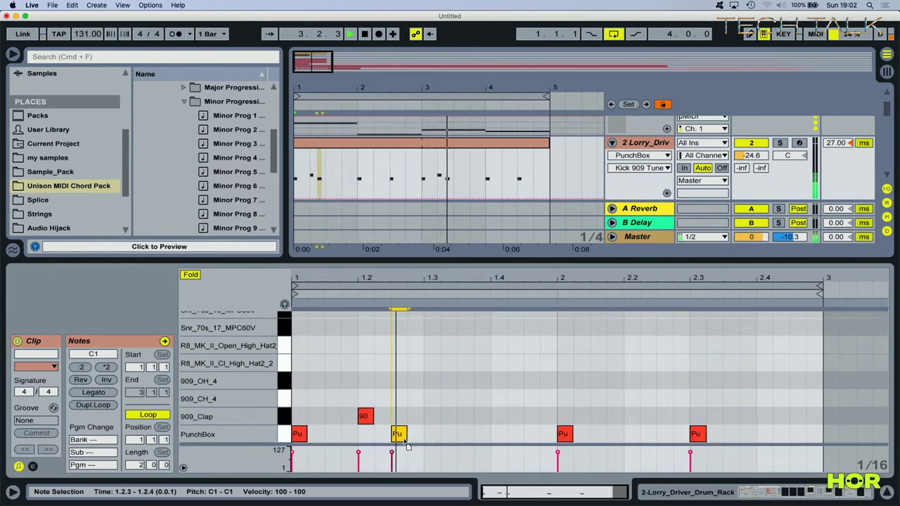
double_click(447, 434)
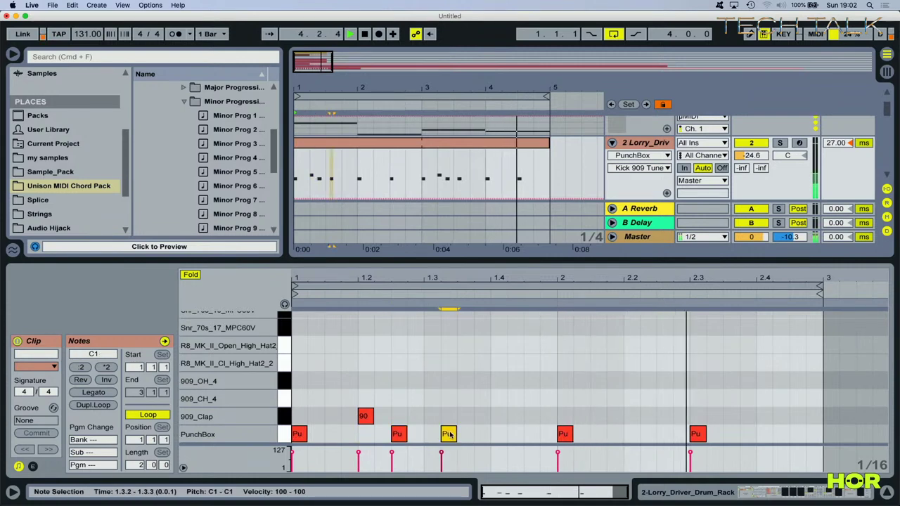
Step: Shorten the drum clip's loop to one bar and add a second 909_Clap hit at 1.4
left_click_drag(820, 296, 573, 322)
left_click(798, 495)
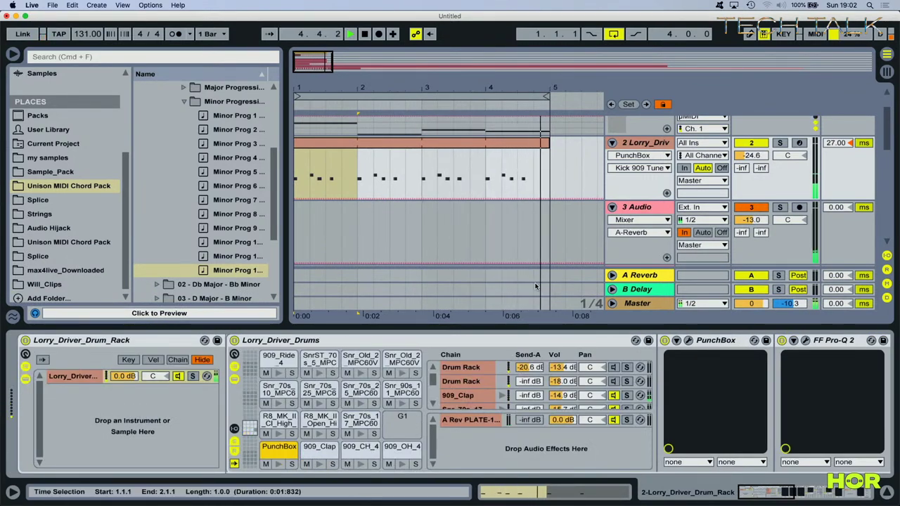
left_click(443, 146)
double_click(443, 145)
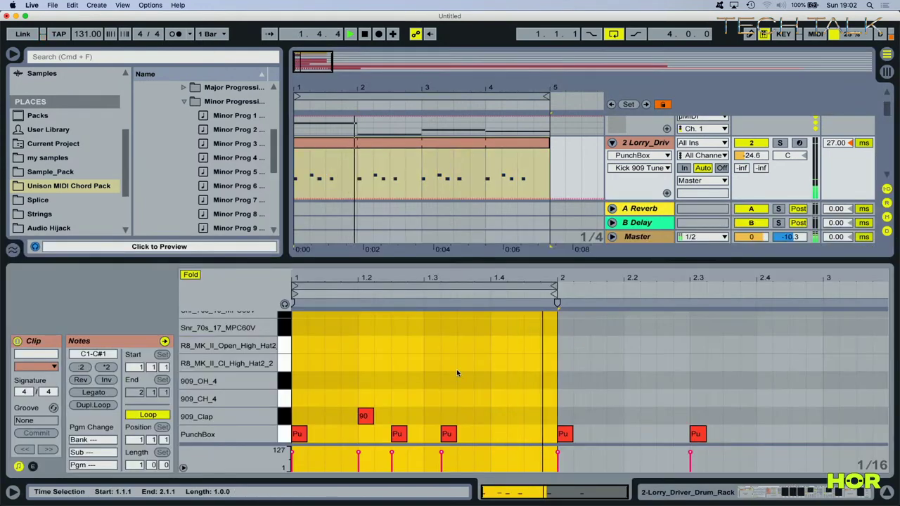
left_click(499, 420)
double_click(499, 420)
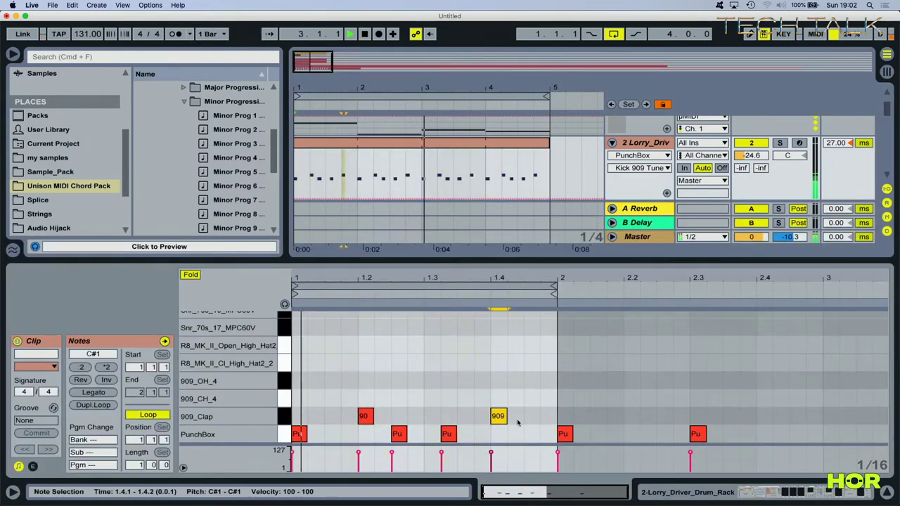
Step: In the Lorry_Driver drum rack, set the 909_Clap chain volume to -26.5 dB and the PunchBox chain volume to -11.8 dB
left_click(816, 493)
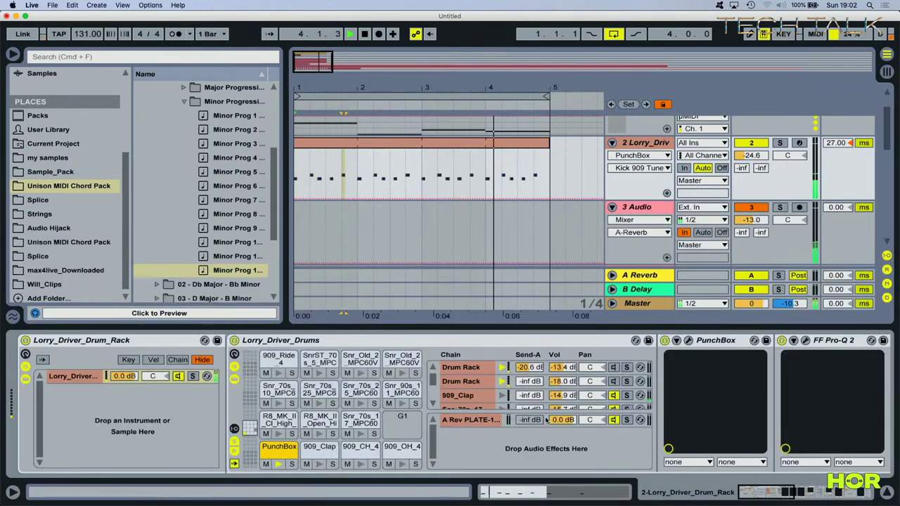
left_click(555, 397)
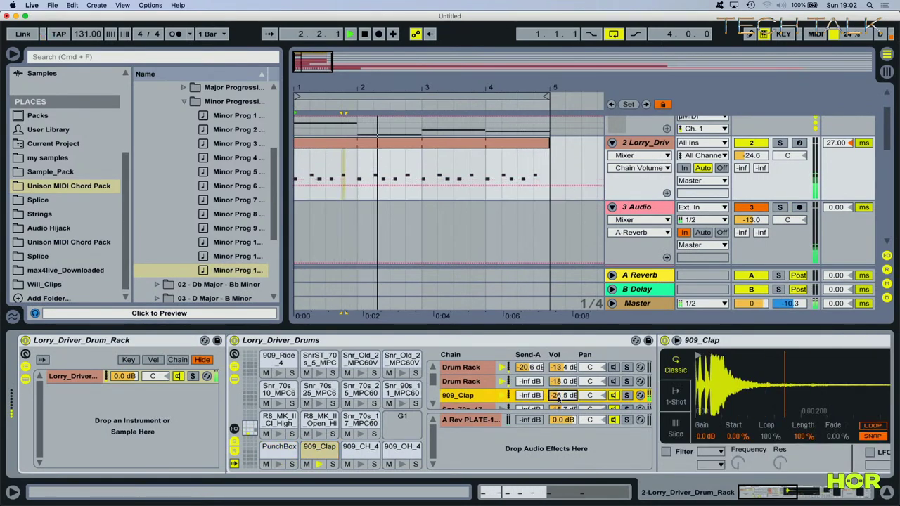
scroll(557, 398, "up", 1)
left_click_drag(563, 367, 563, 356)
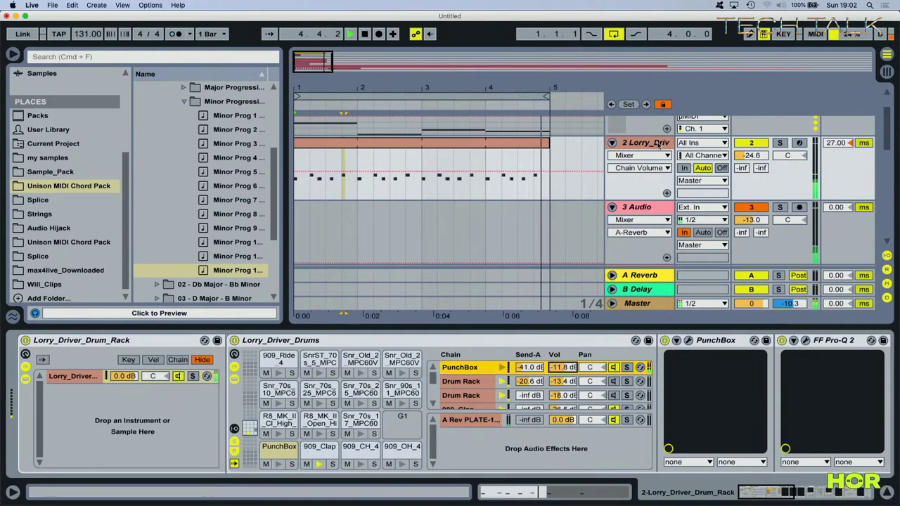
Step: Enable Simple Delay on the 3 Audio track and set its Dry/Wet to 35%
scroll(667, 206, "up", 2)
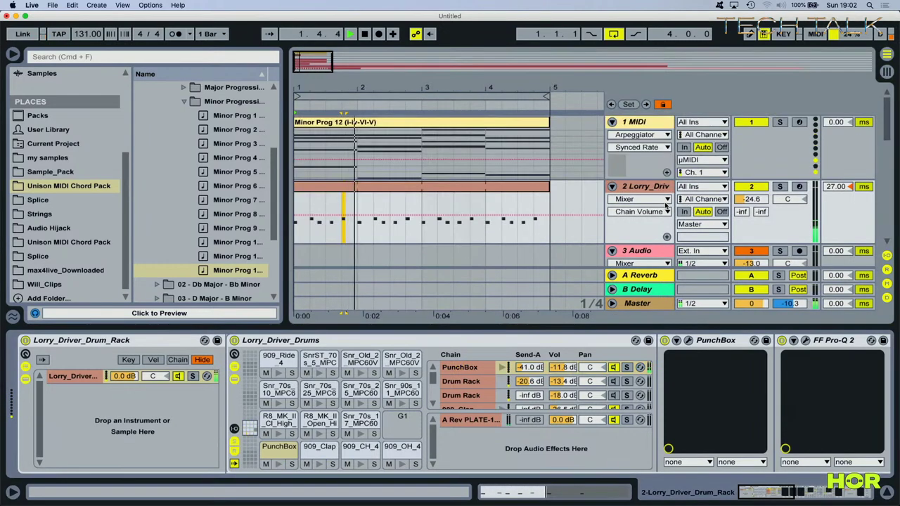
left_click(643, 148)
scroll(660, 197, "down", 4)
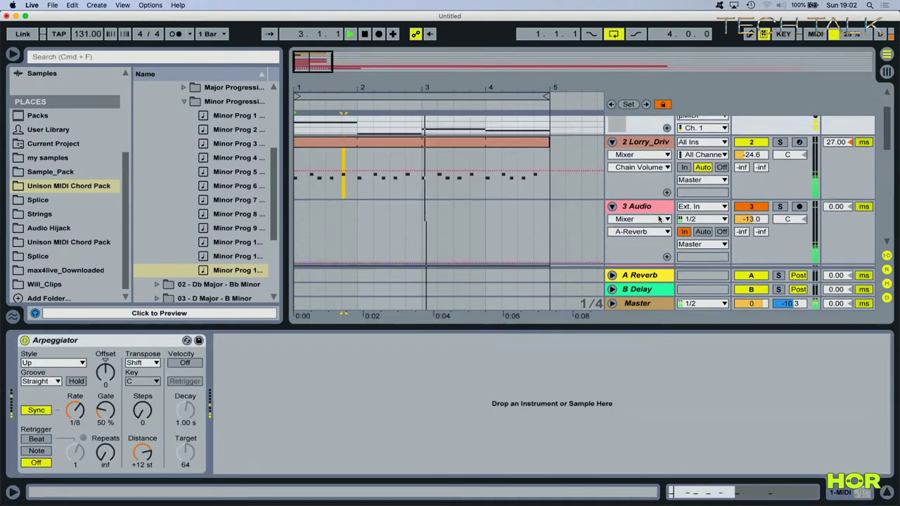
left_click(660, 198)
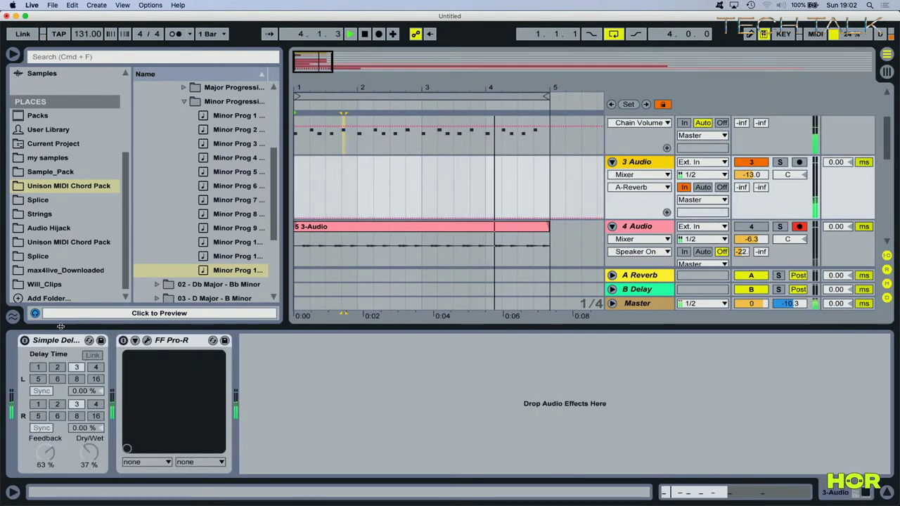
left_click(24, 340)
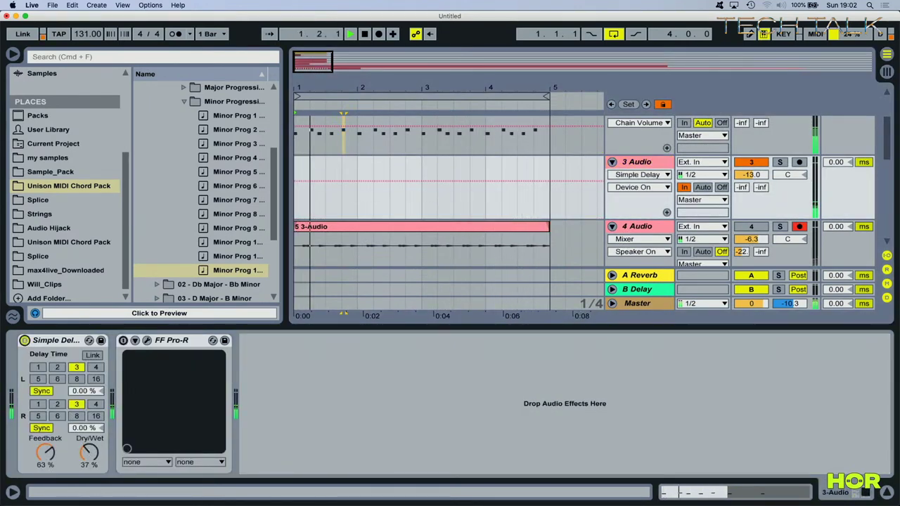
left_click_drag(81, 441, 81, 445)
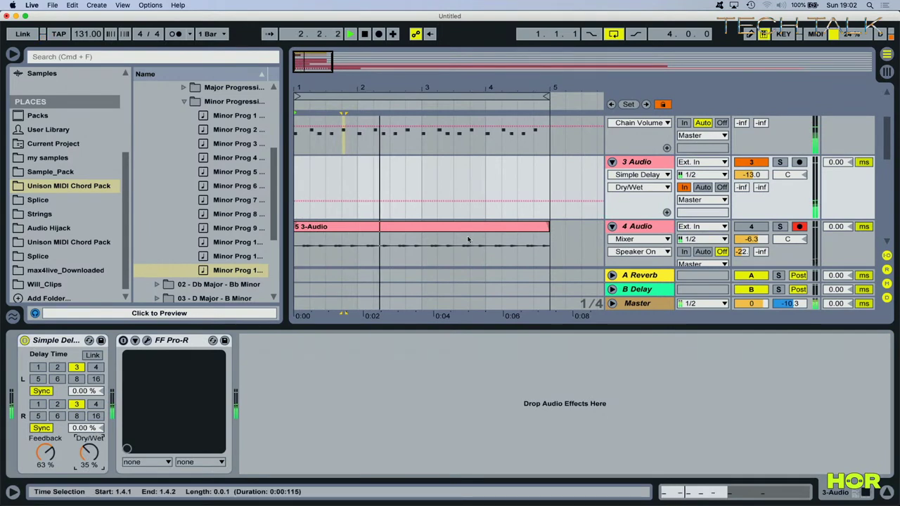
Step: Arm the 3 Audio track and record the incoming synth across the four-bar loop
scroll(598, 198, "up", 2)
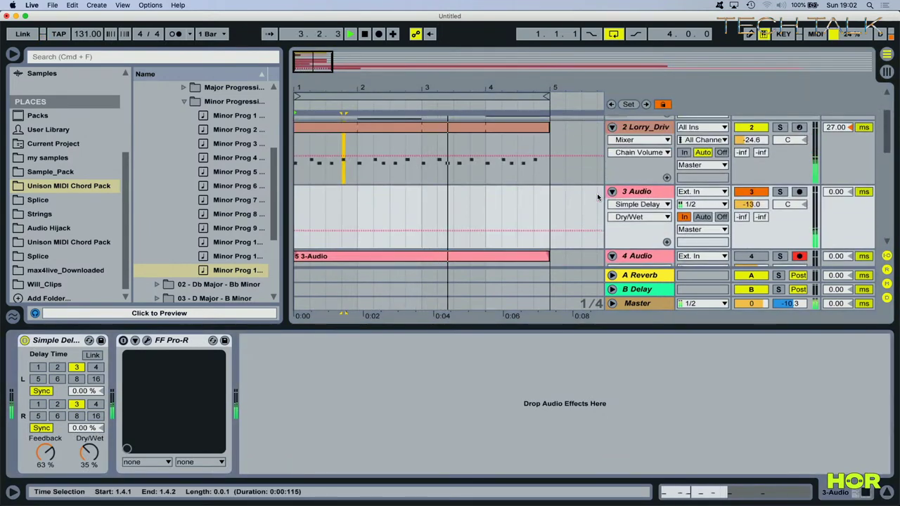
scroll(597, 198, "up", 2)
scroll(598, 197, "down", 5)
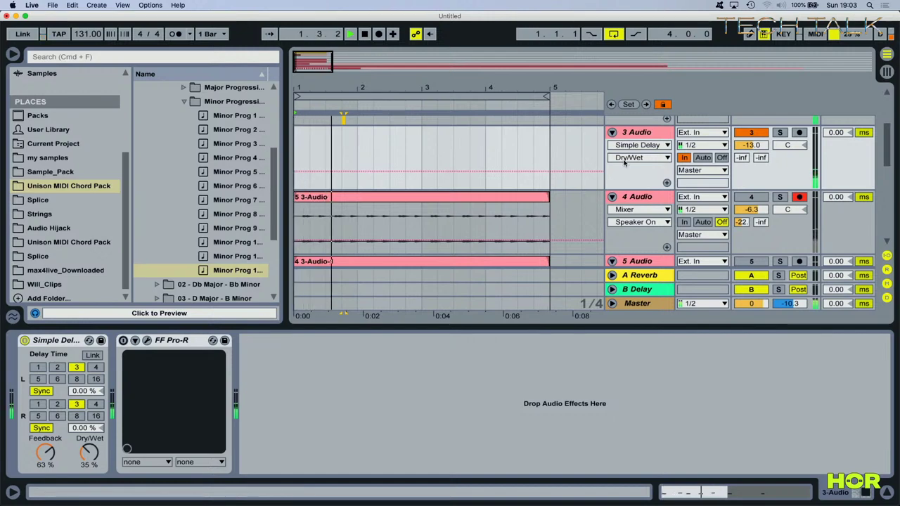
left_click(800, 132)
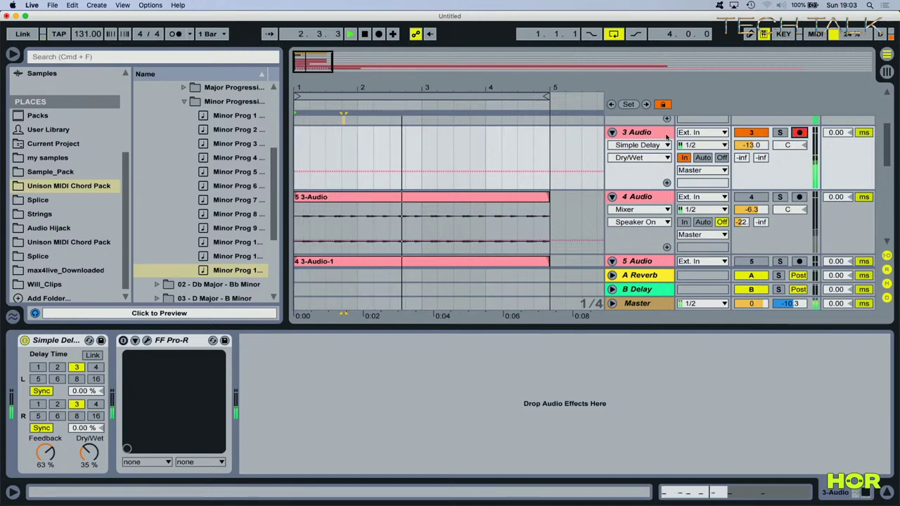
scroll(627, 172, "up", 3)
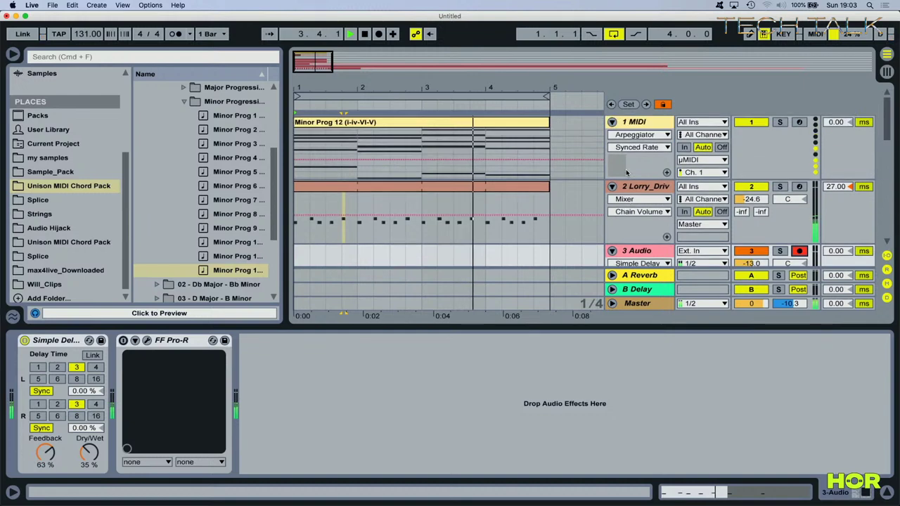
scroll(627, 172, "down", 2)
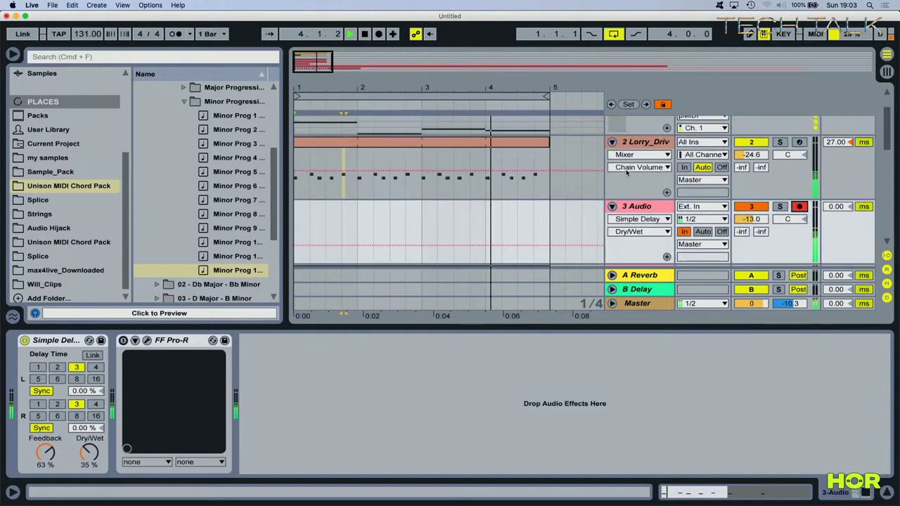
left_click(636, 206)
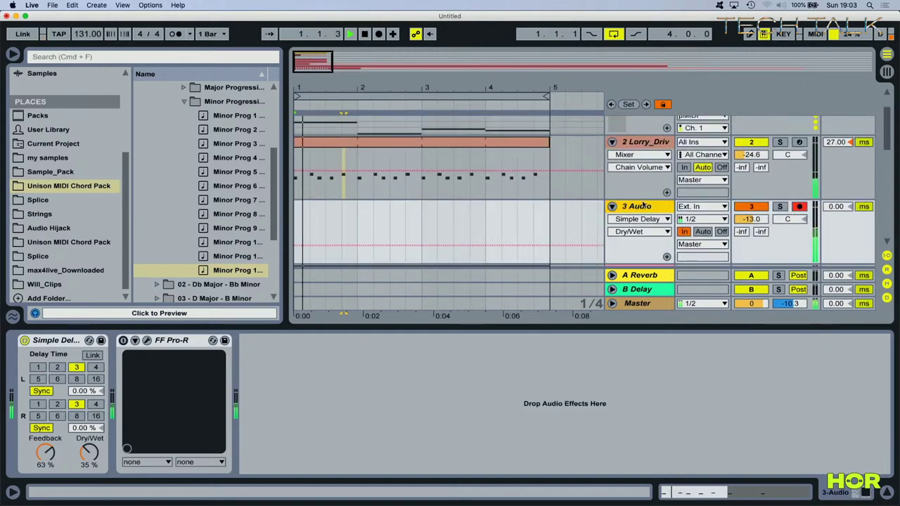
left_click(378, 35)
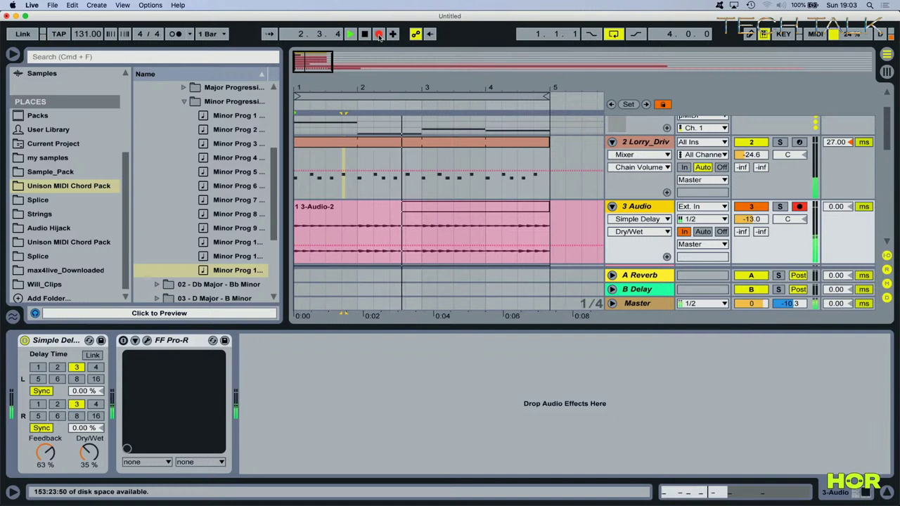
left_click(379, 37)
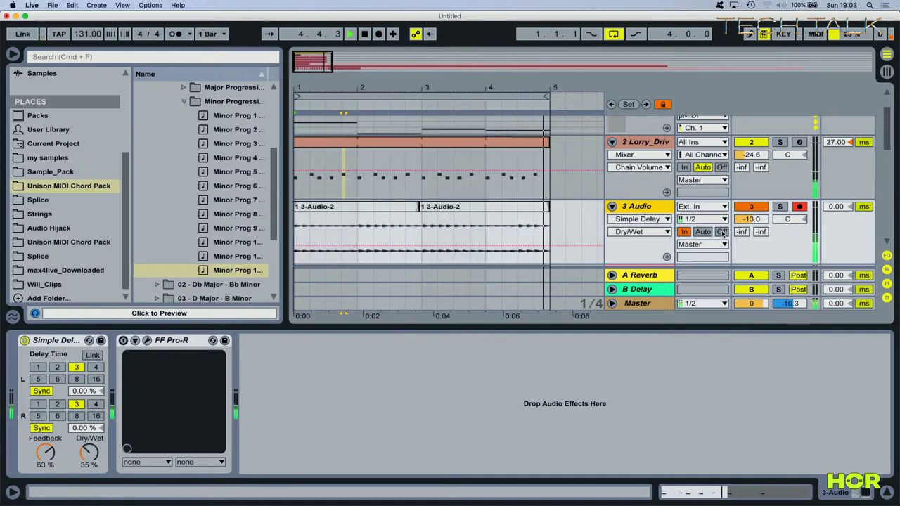
Step: Set 3 Audio's monitoring to Off and extend the second recorded clip back over the first to span measures 1 to 5
left_click(355, 206)
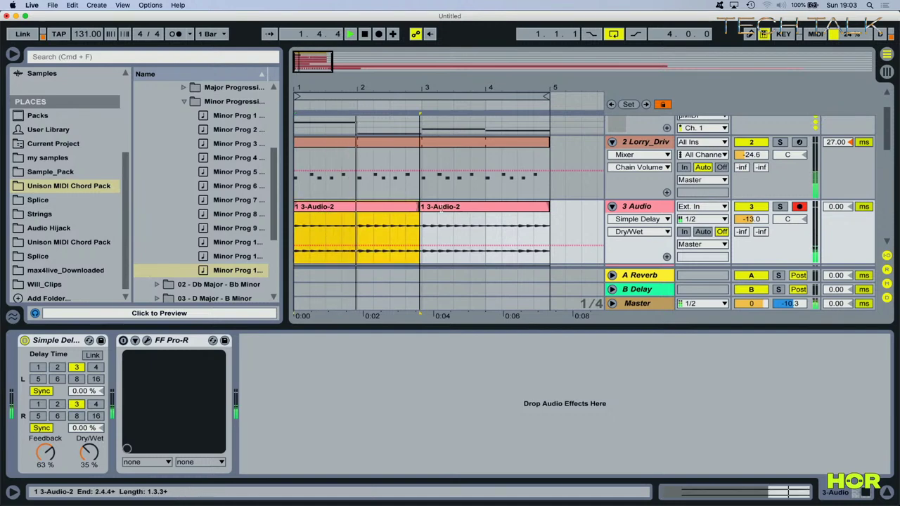
left_click(442, 208)
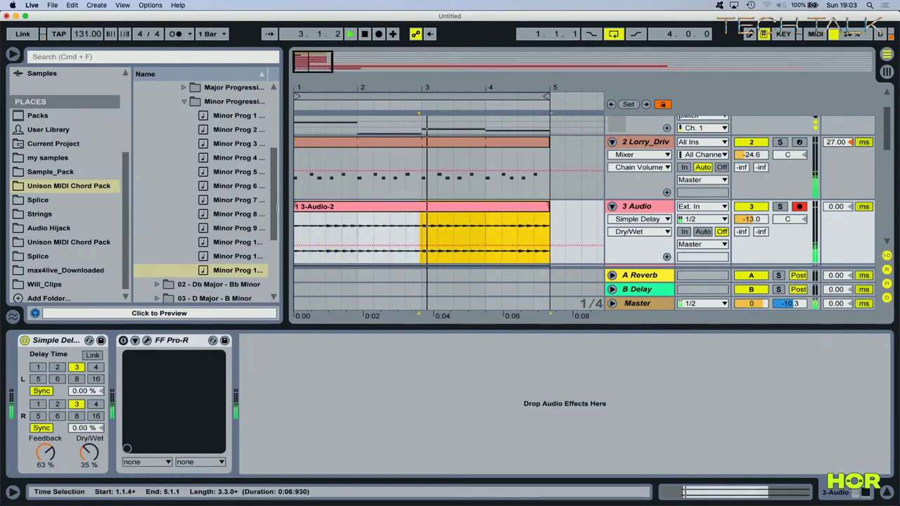
Step: Duplicate the 3 Audio track with its recording, leaving the original track emptied of its clip and muted
scroll(689, 197, "down", 4)
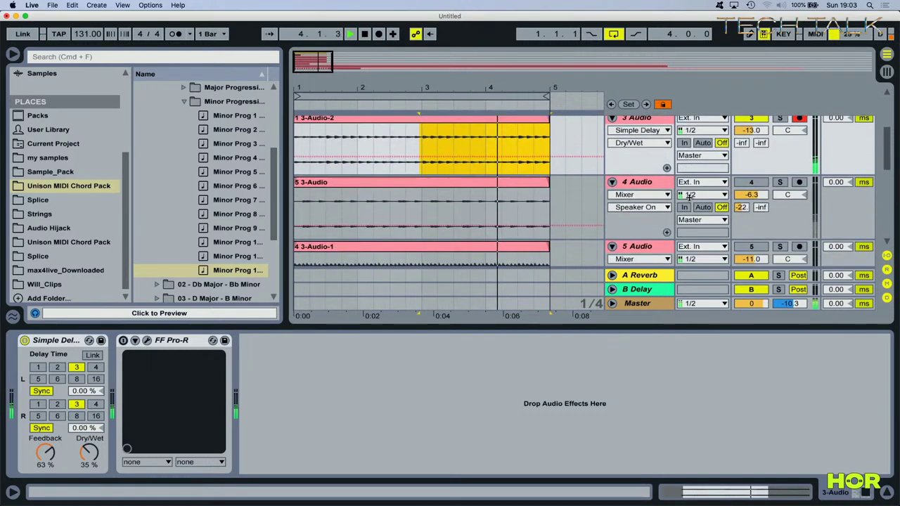
scroll(689, 196, "up", 1)
scroll(652, 205, "up", 4)
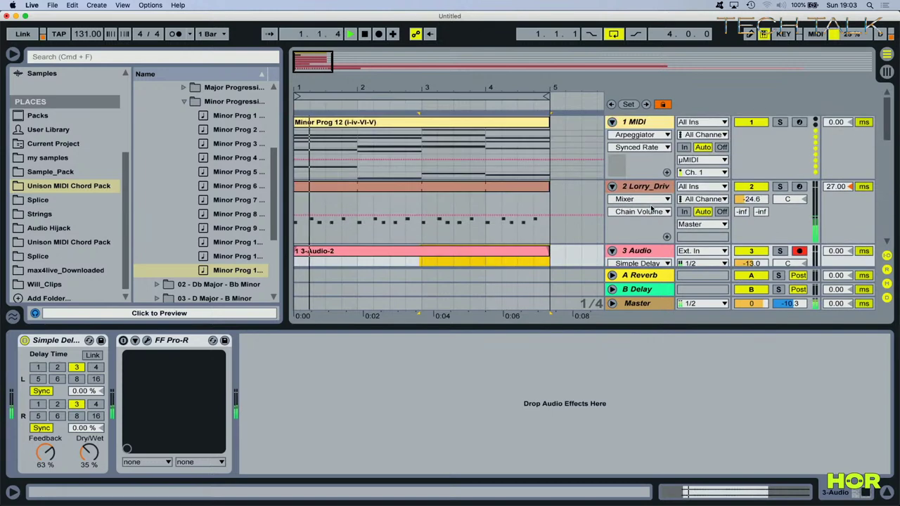
left_click(640, 246)
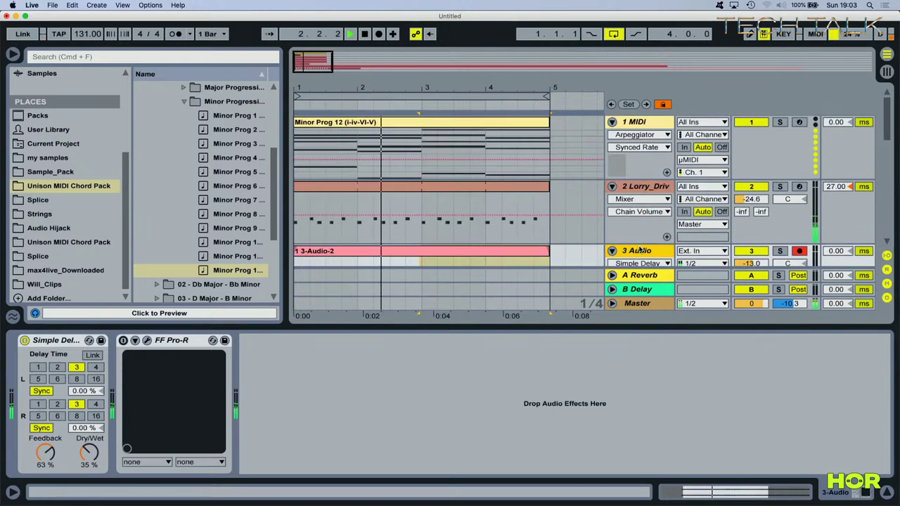
key("super+d")
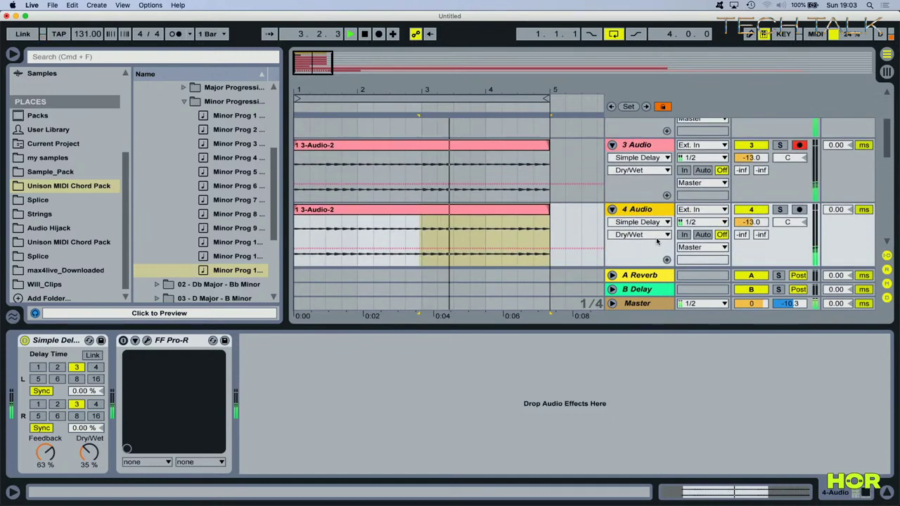
left_click(508, 145)
Step: Set the 1 MIDI track's Arpeggiator rate to 1/3 and its gate to 52%
scroll(601, 172, "up", 3)
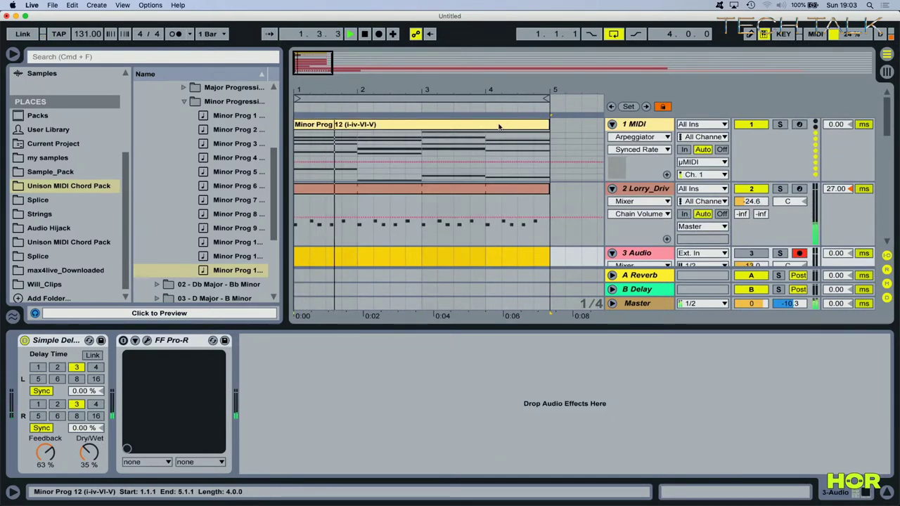
left_click(658, 124)
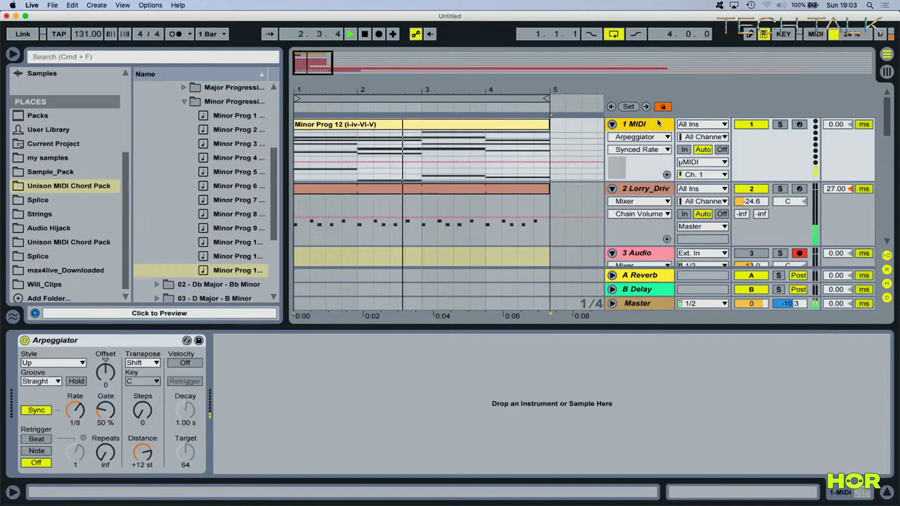
left_click_drag(76, 412, 76, 428)
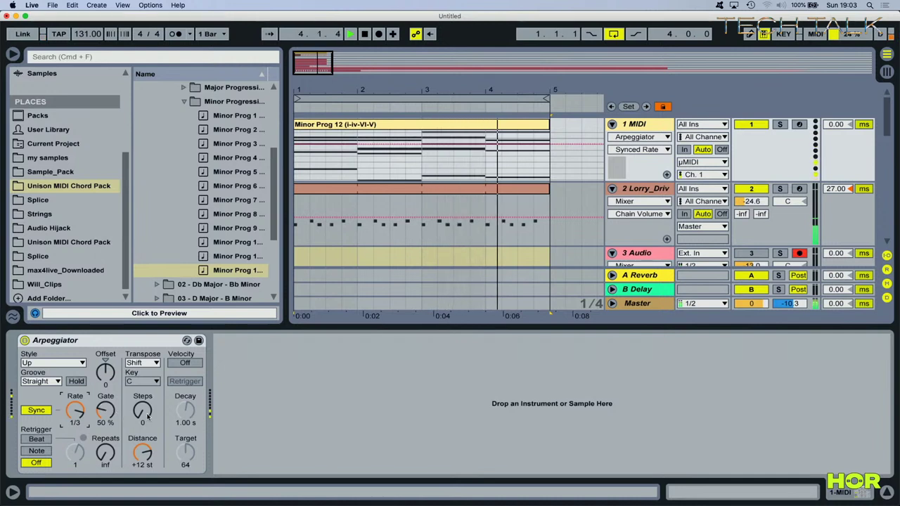
left_click_drag(110, 409, 110, 405)
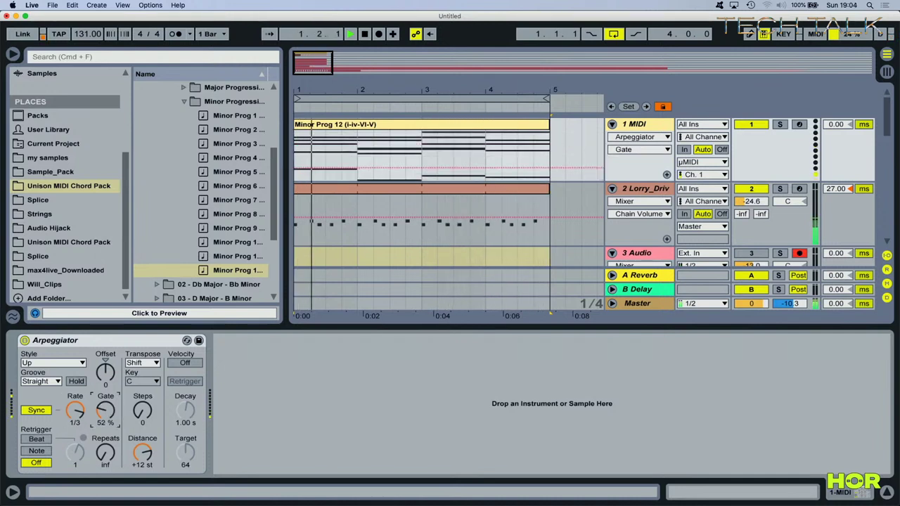
Step: Browse the Unison MIDI Chord Pack's 05 - E Major - C# Minor folder and examine the E Major extended chord files
scroll(161, 114, "up", 5)
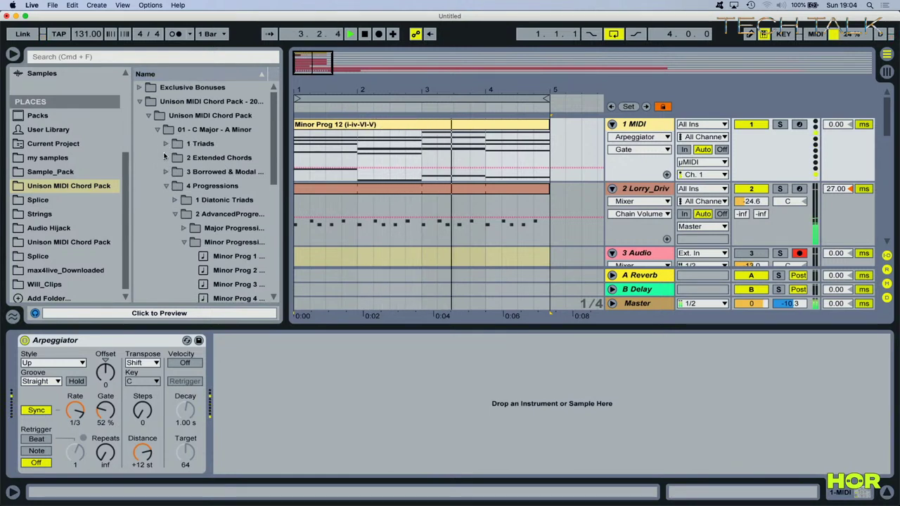
left_click(158, 131)
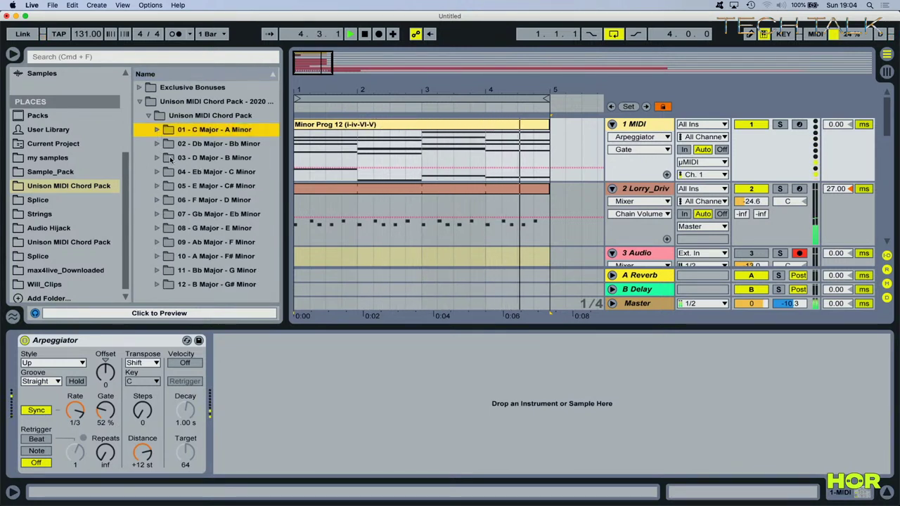
left_click(157, 187)
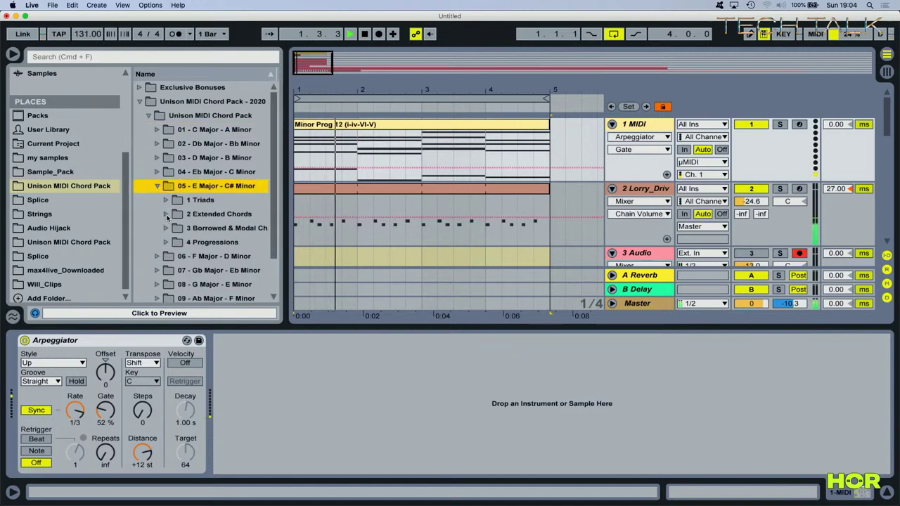
left_click(166, 214)
left_click(175, 230)
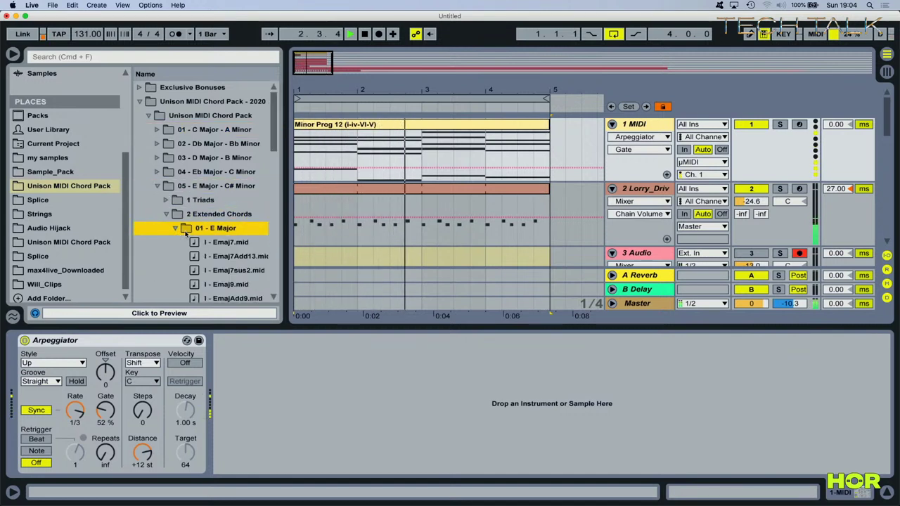
scroll(190, 232, "down", 7)
scroll(197, 229, "up", 3)
scroll(198, 227, "down", 5)
scroll(198, 227, "down", 1)
scroll(197, 227, "up", 6)
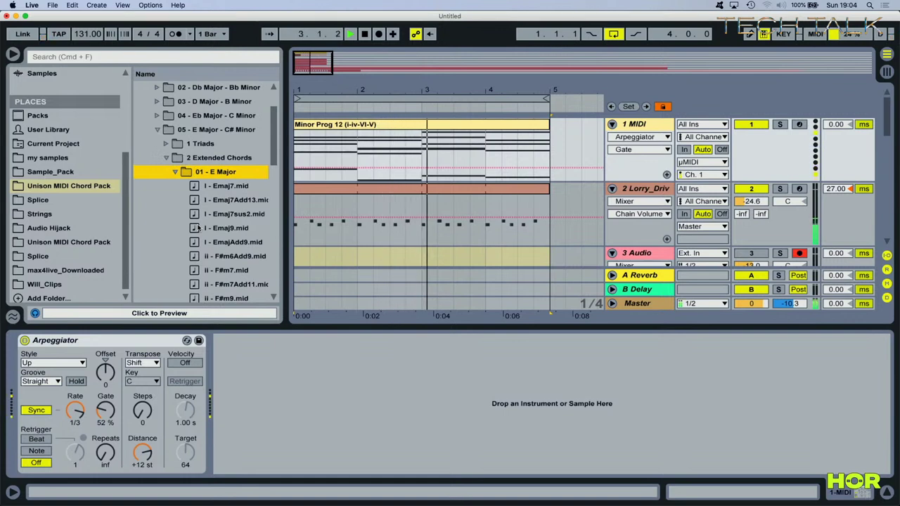
left_click(174, 173)
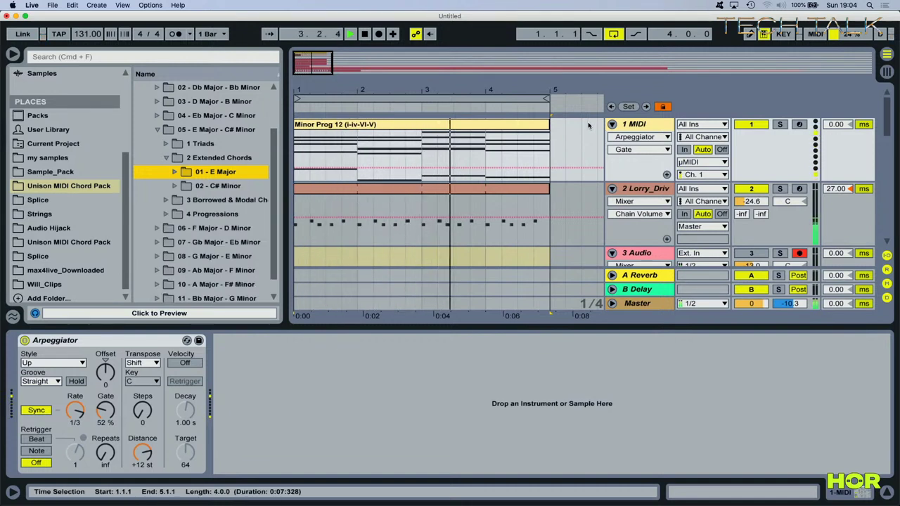
Step: Add a Pitch MIDI effect before the Arpeggiator on the 1 MIDI track and set its pitch to +12 st
left_click(644, 124)
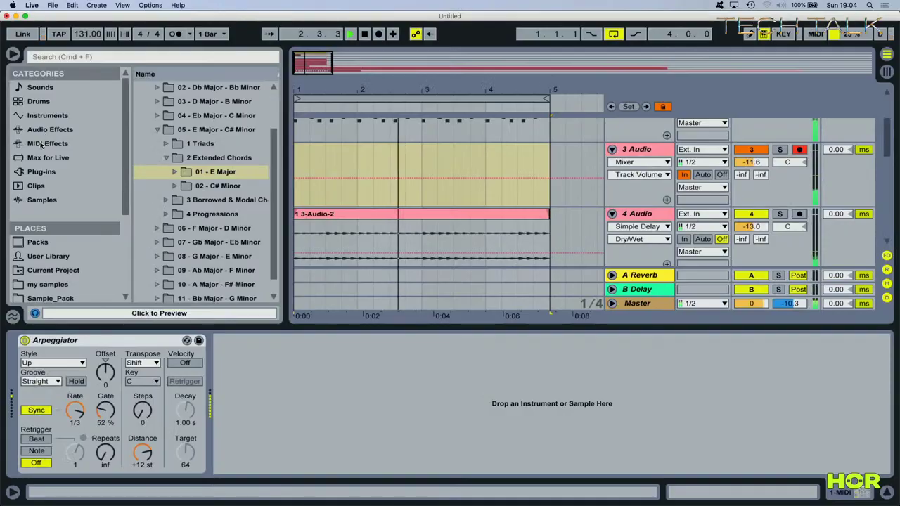
left_click(41, 144)
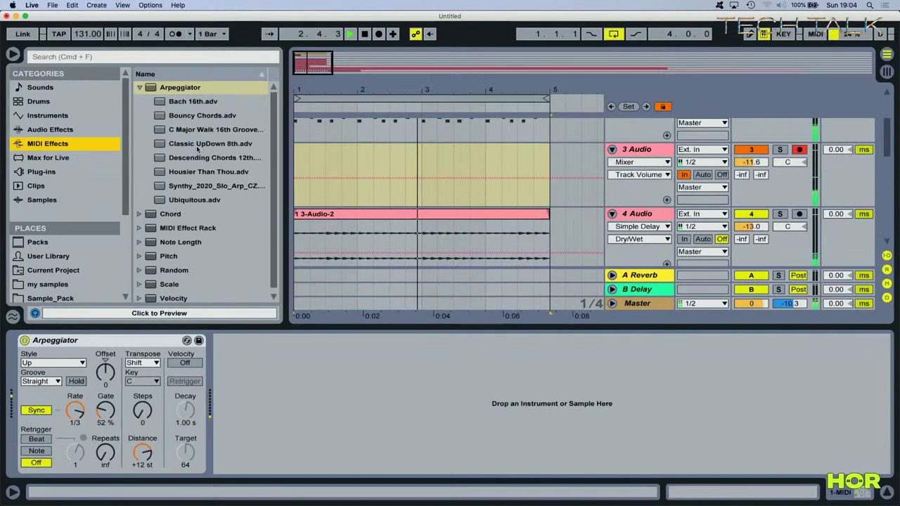
left_click(156, 254)
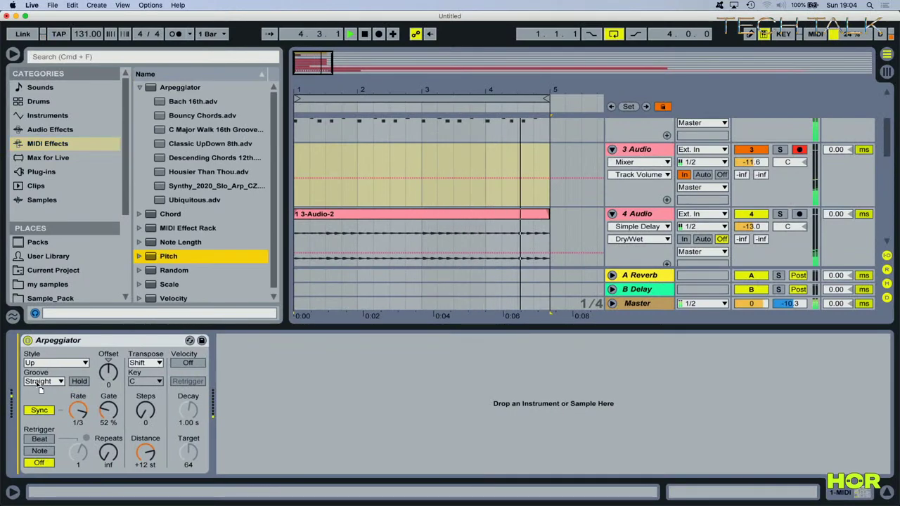
left_click_drag(28, 389, 29, 388)
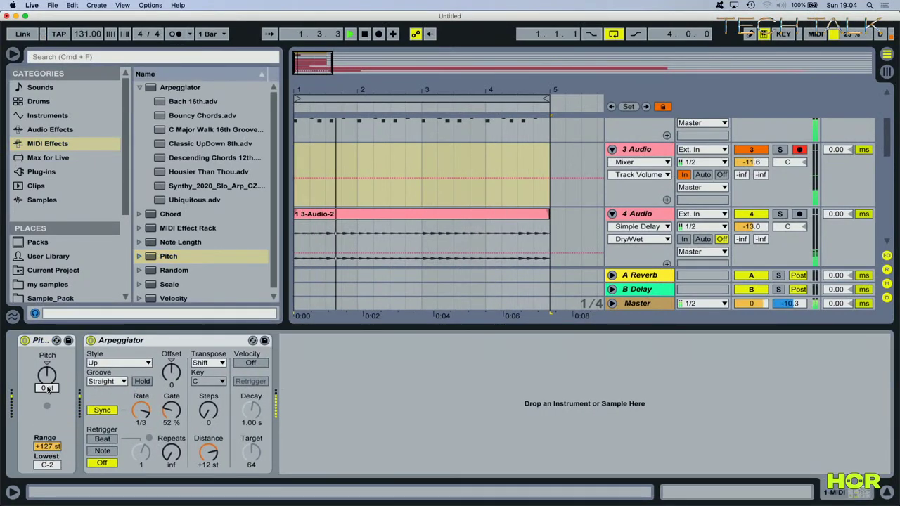
left_click_drag(47, 378, 48, 384)
left_click(432, 150)
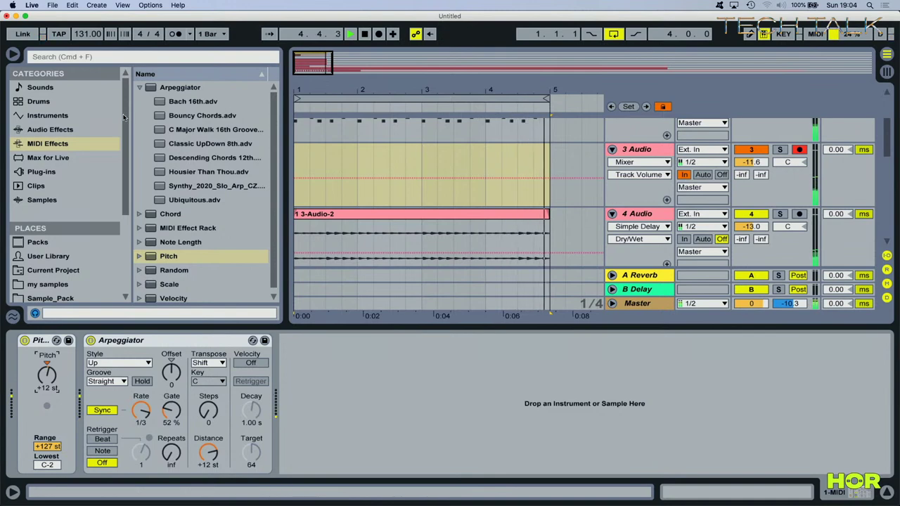
Step: Hide the browser and widen the arrangement's visible range to about 16 measures
left_click(12, 55)
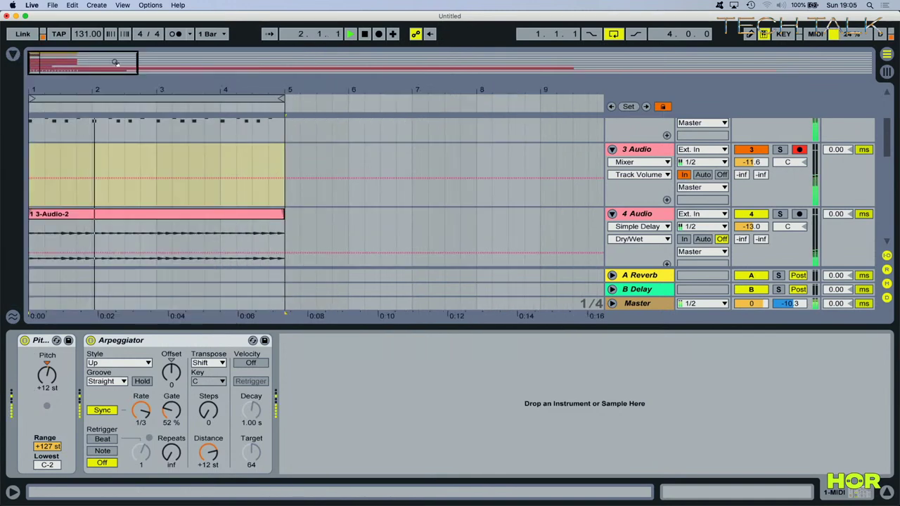
key("minus")
scroll(270, 182, "up", 3)
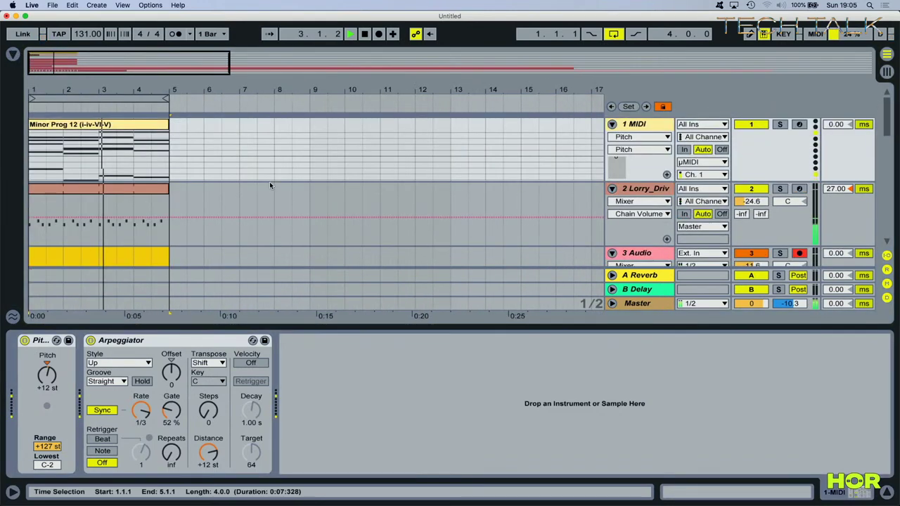
scroll(270, 181, "down", 2)
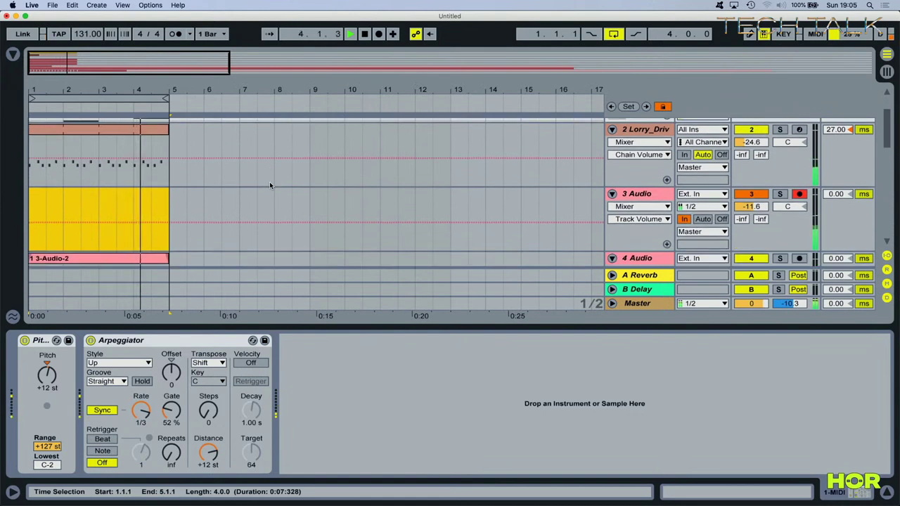